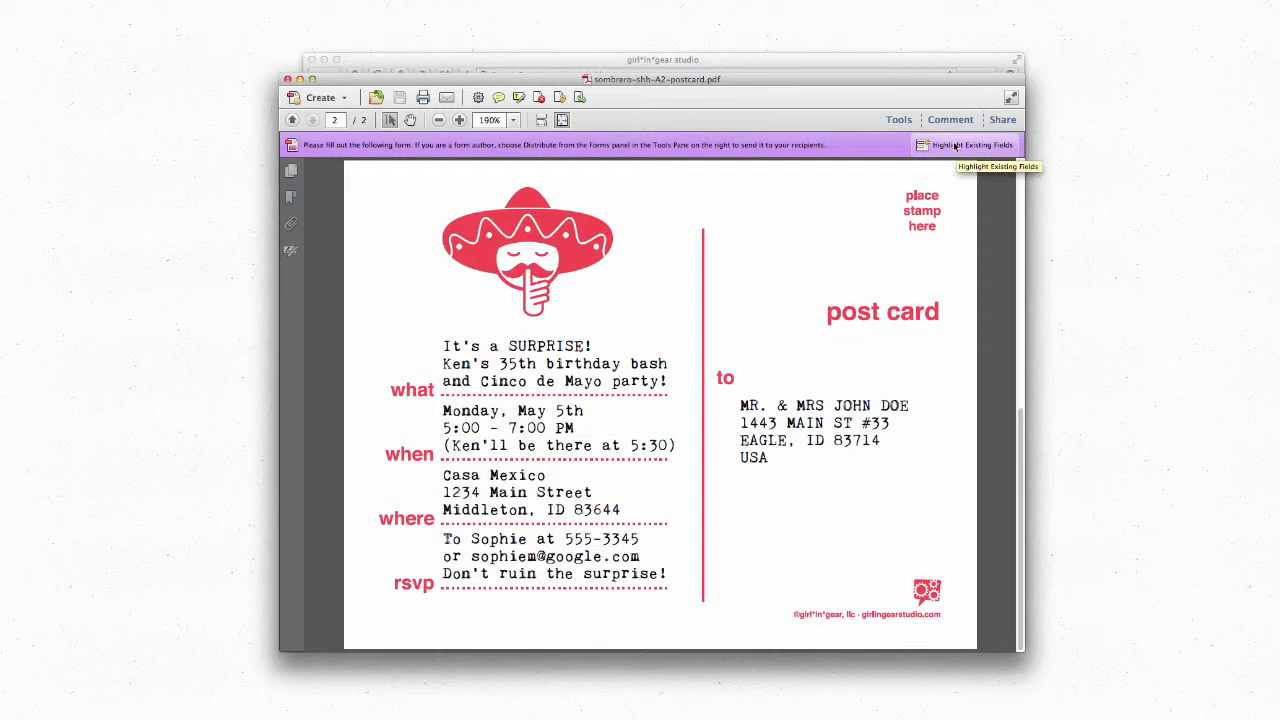
Step: Rewrite the what field to announce a 50th birthday surprise, removing the Cinco de Mayo line
{"action": "left_click", "coordinate": [955, 146]}
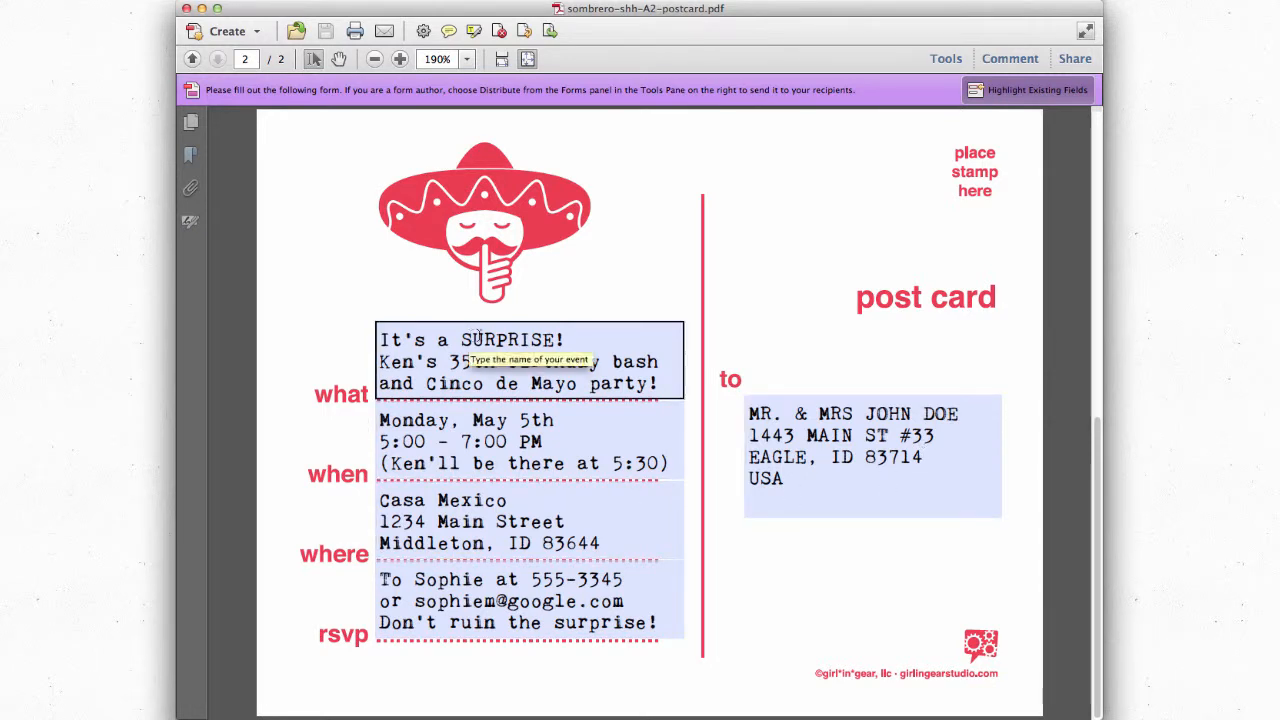
{"action": "left_click_drag", "start_coordinate": [382, 333], "coordinate": [656, 386]}
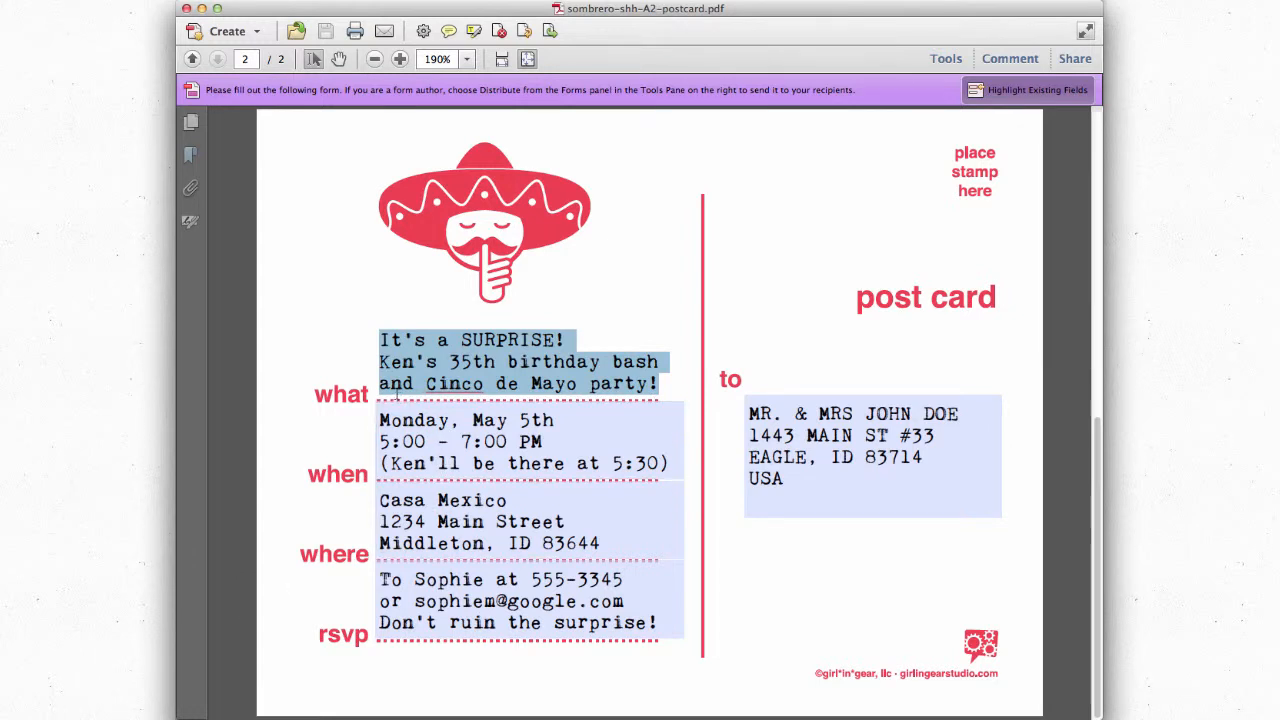
{"action": "left_click", "coordinate": [402, 384]}
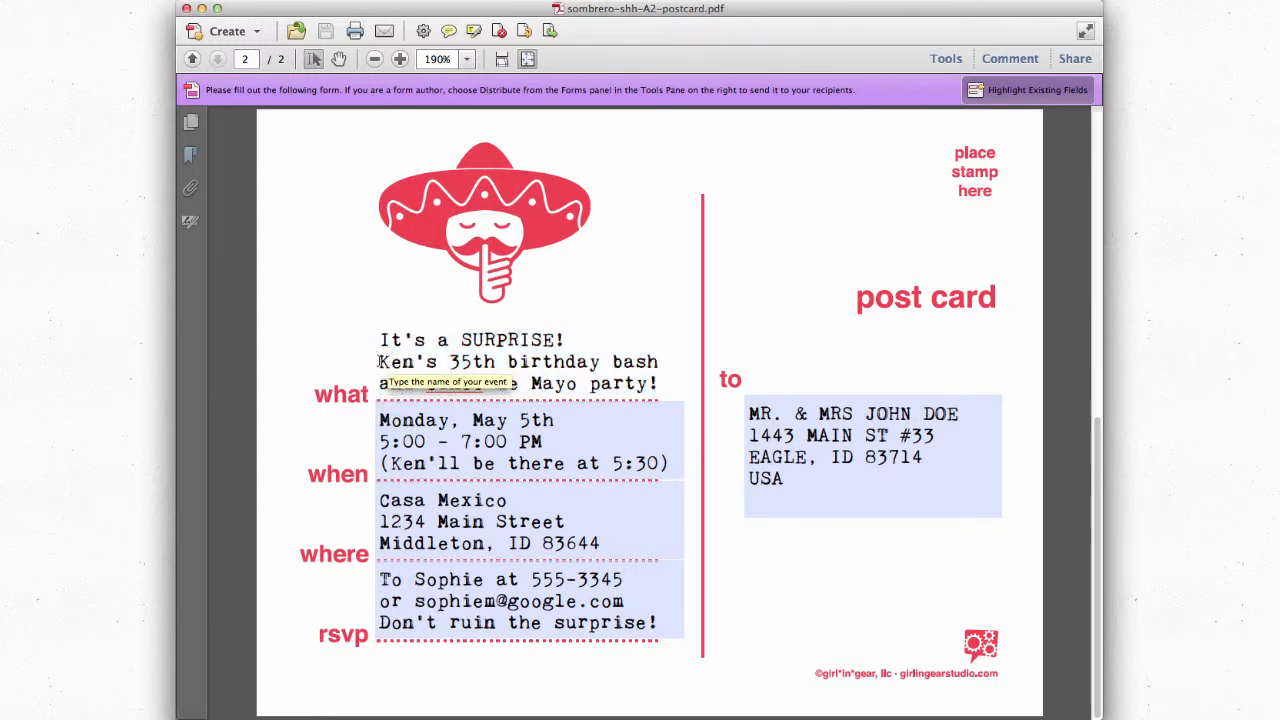
{"action": "left_click_drag", "start_coordinate": [378, 362], "coordinate": [472, 363]}
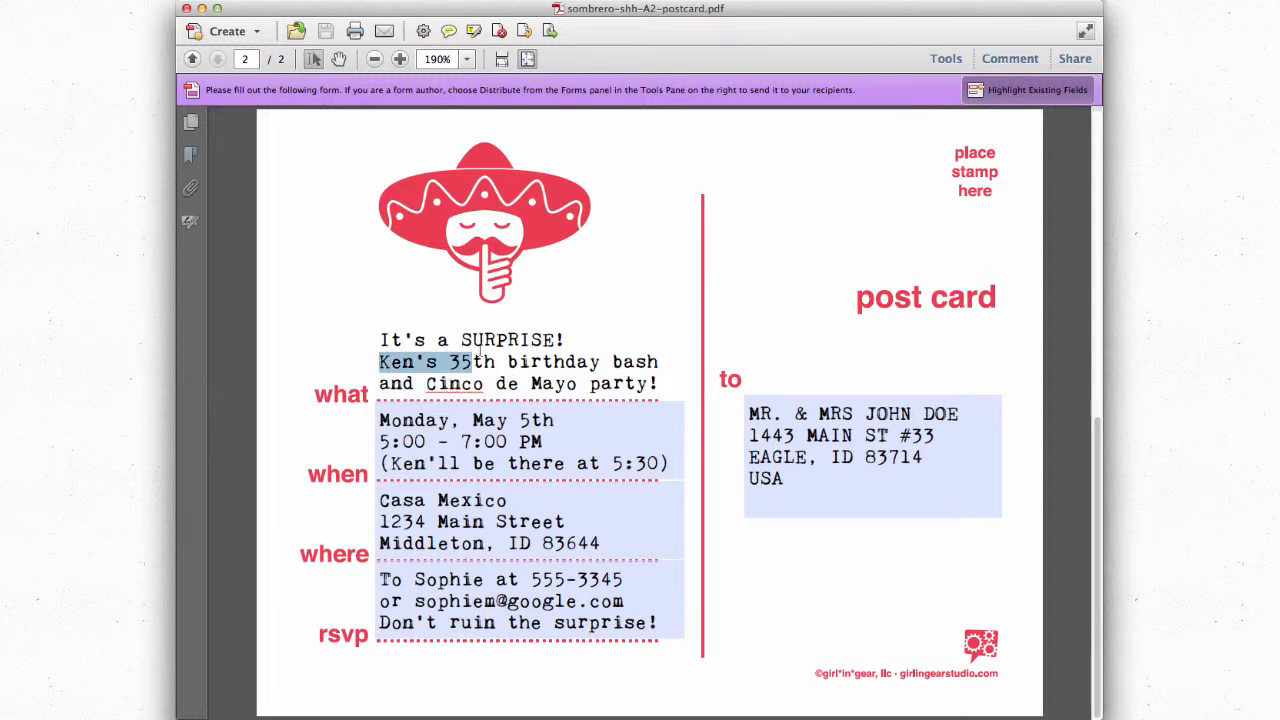
{"action": "type", "text": "Greg's "}
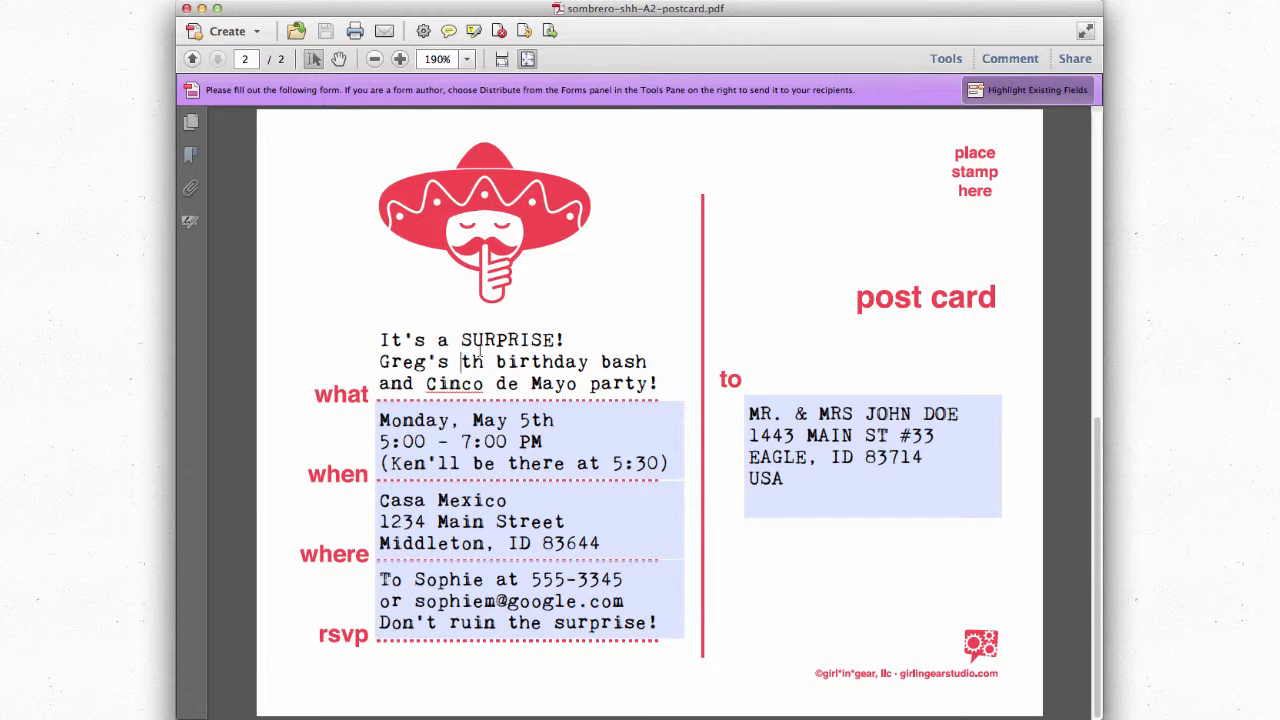
{"action": "type", "text": "50"}
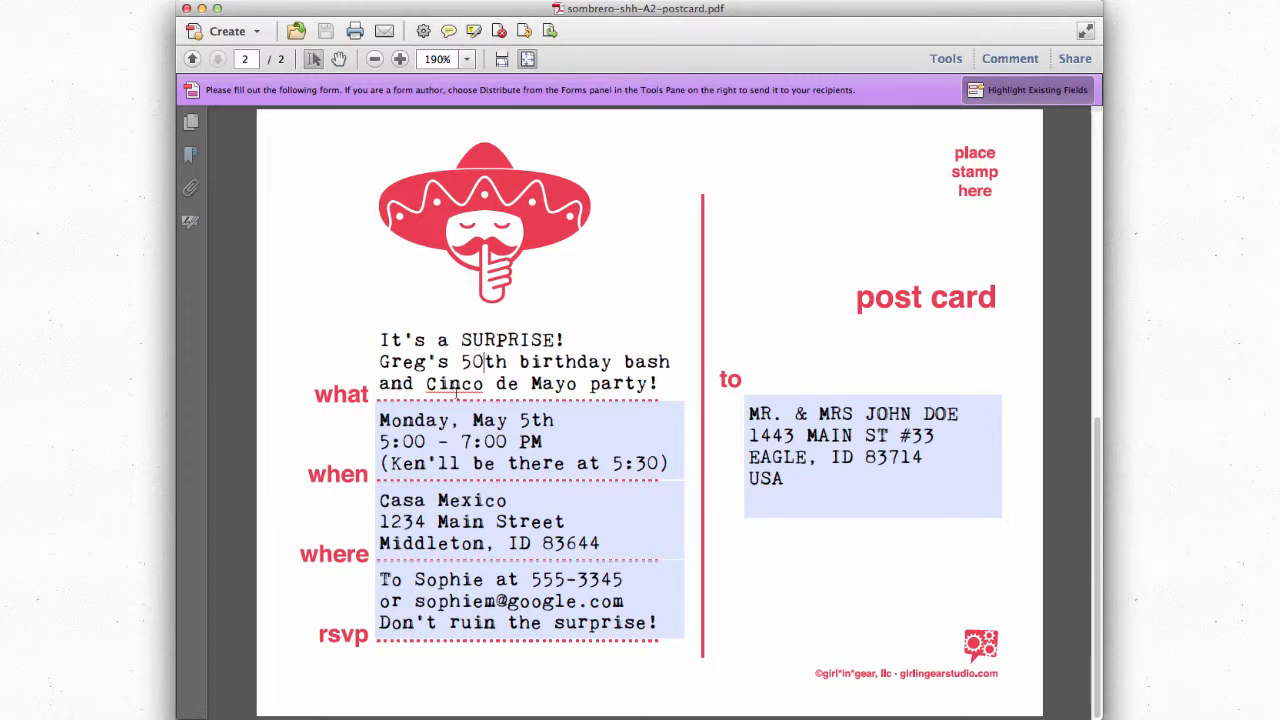
{"action": "left_click_drag", "start_coordinate": [379, 384], "coordinate": [666, 382]}
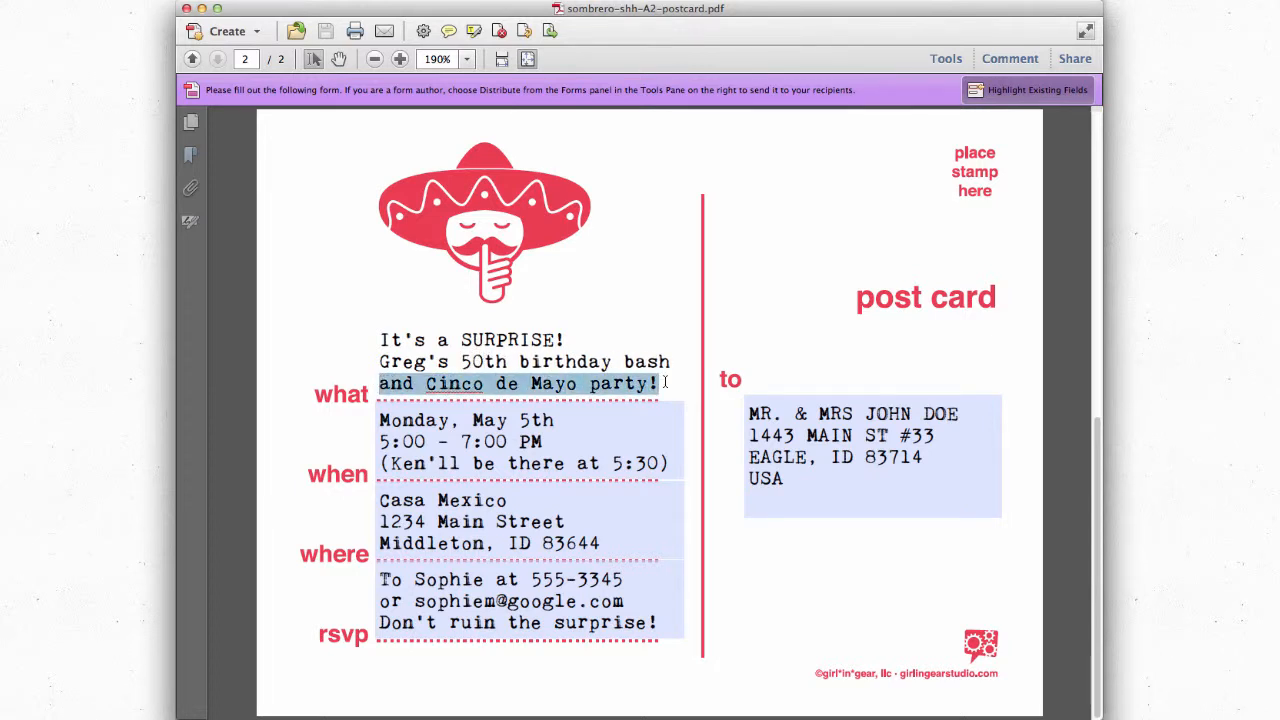
{"action": "key", "text": "BackSpace"}
{"action": "key", "text": "BackSpace"}
{"action": "key", "text": "BackSpace"}
{"action": "key", "text": "BackSpace"}
{"action": "key", "text": "BackSpace"}
{"action": "key", "text": "BackSpace"}
{"action": "key", "text": "BackSpace"}
{"action": "type", "text": "!"}
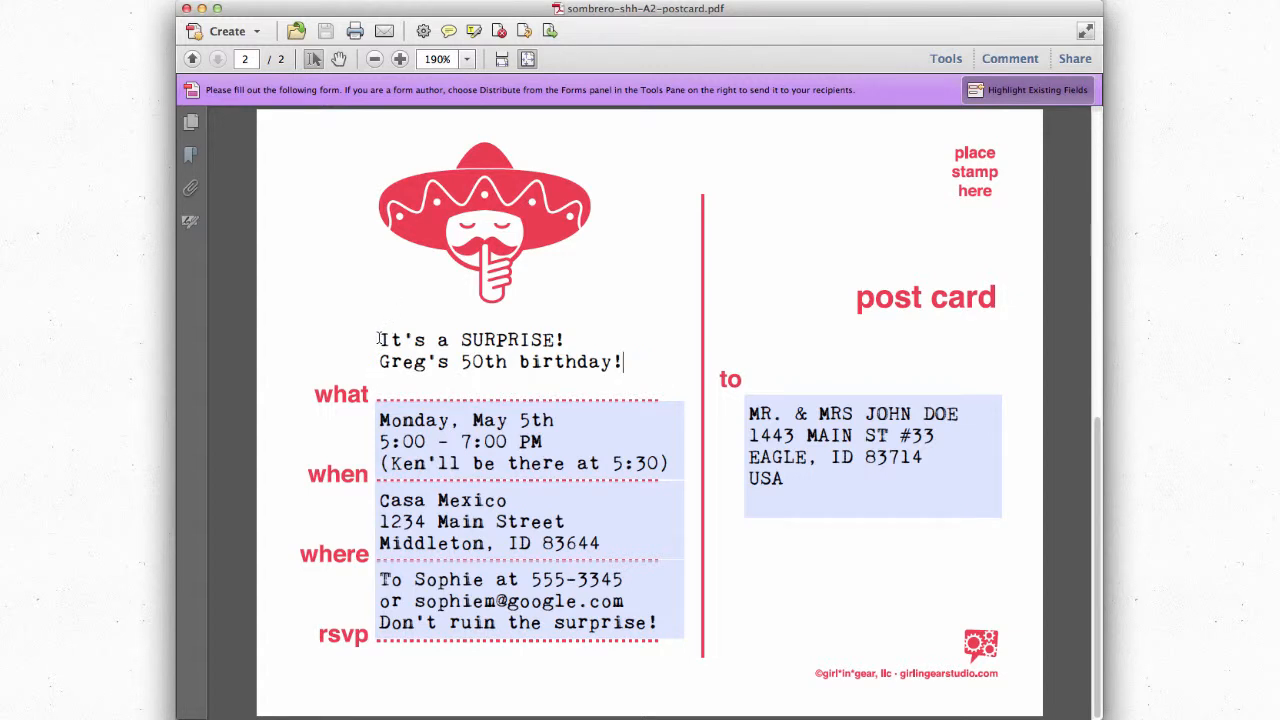
{"action": "left_click", "coordinate": [380, 338]}
{"action": "key", "text": "Return"}
Step: Change the when field's date to July 13th, 5:00–7:00 PM
{"action": "left_click", "coordinate": [404, 405]}
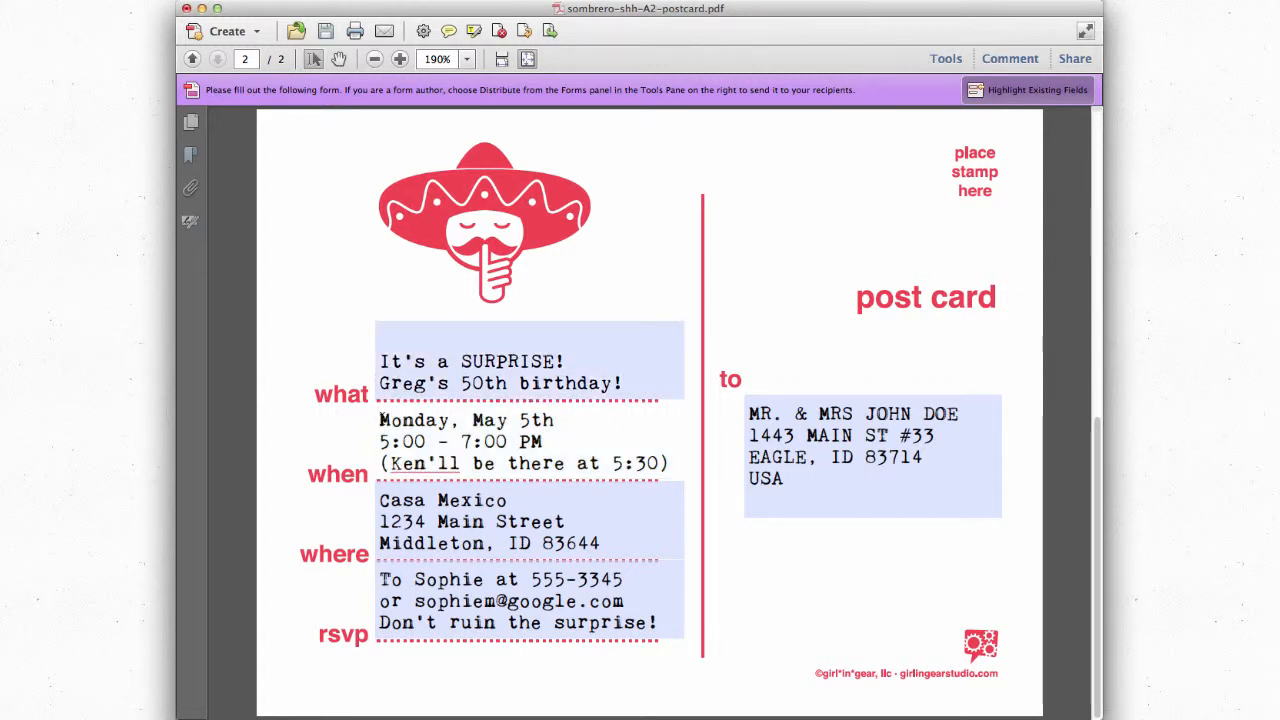
{"action": "double_click", "coordinate": [400, 420]}
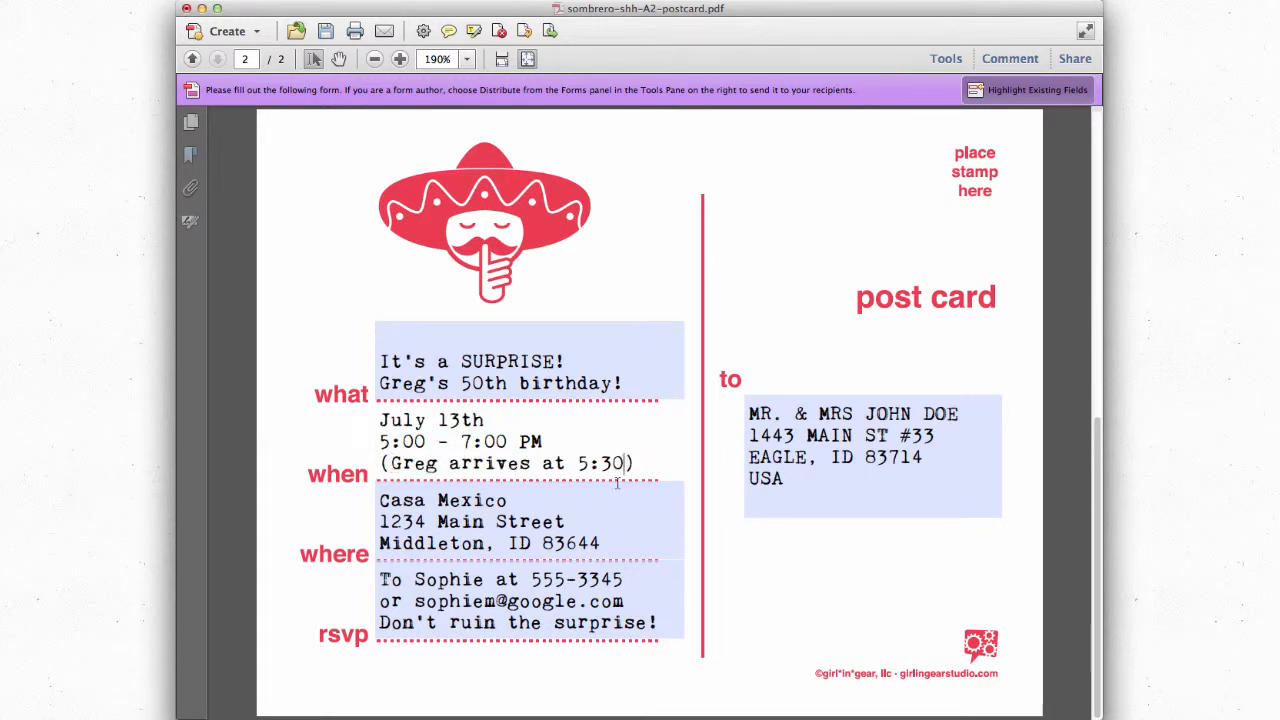
{"action": "left_click", "coordinate": [557, 527]}
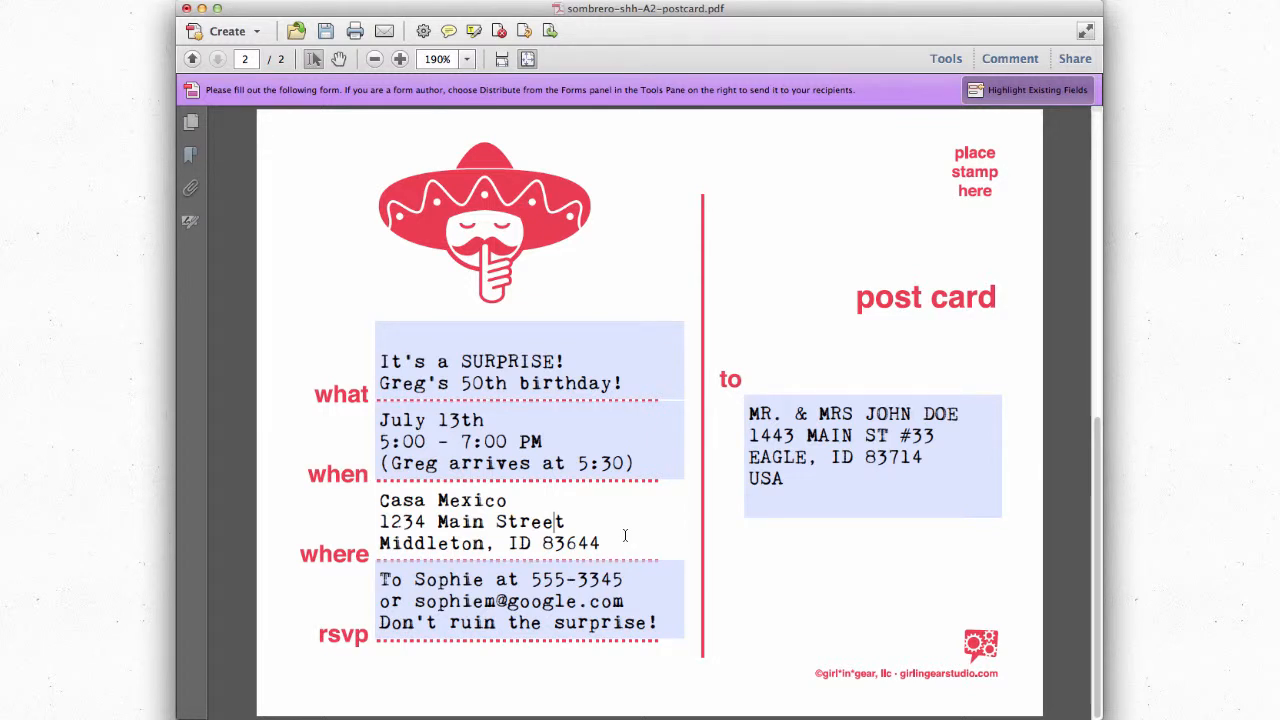
Step: Replace the rsvp contact's first name and e-mail address with the new contact's details
{"action": "left_click", "coordinate": [452, 579]}
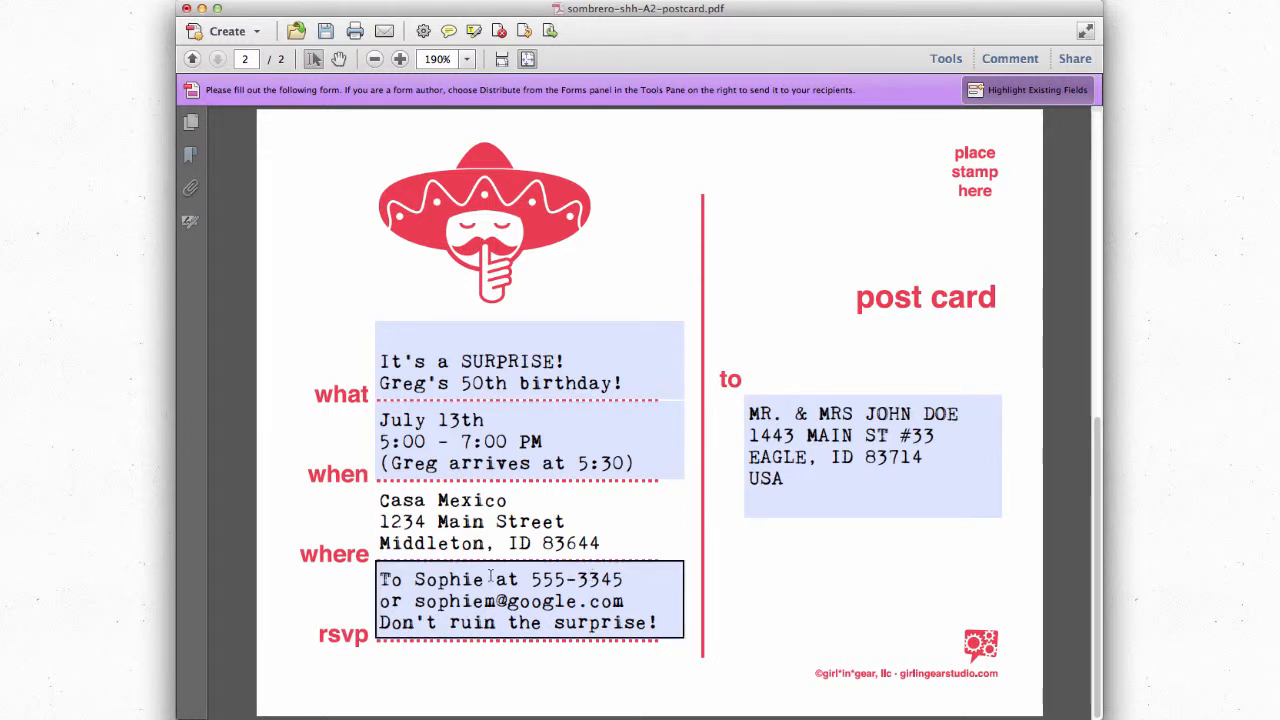
{"action": "double_click", "coordinate": [452, 579]}
{"action": "type", "text": "Stacie"}
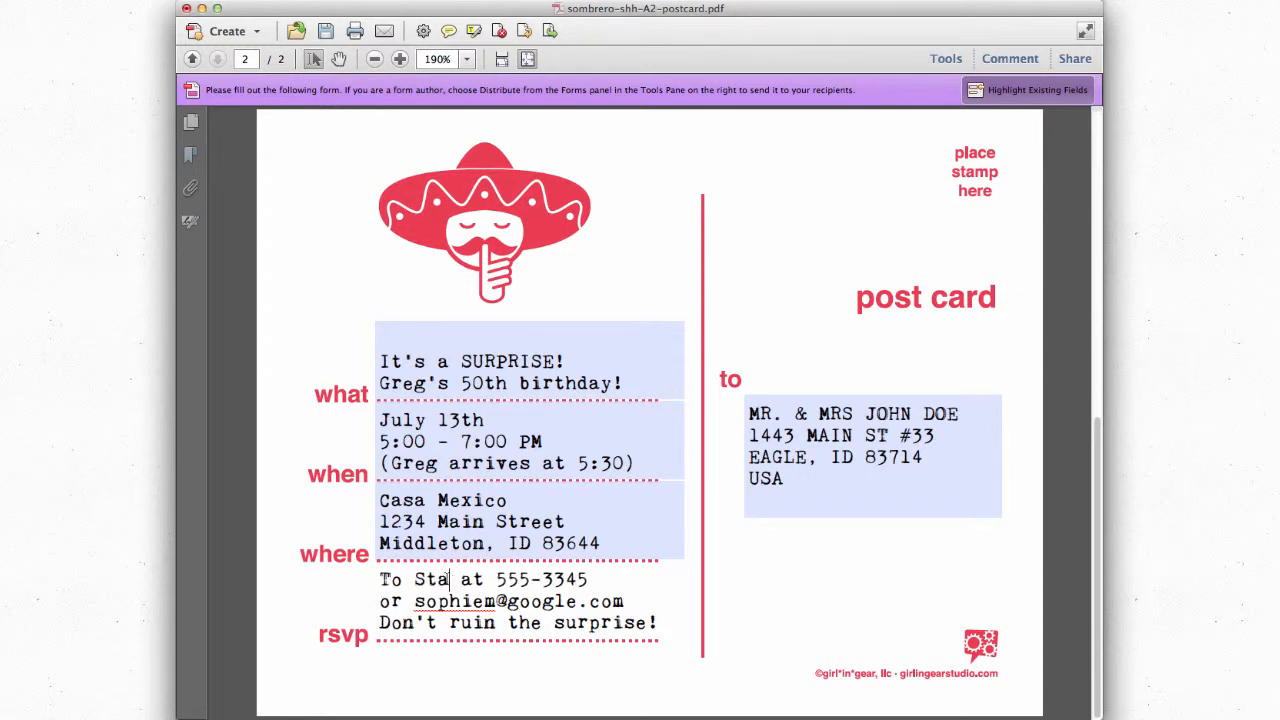
{"action": "double_click", "coordinate": [440, 601]}
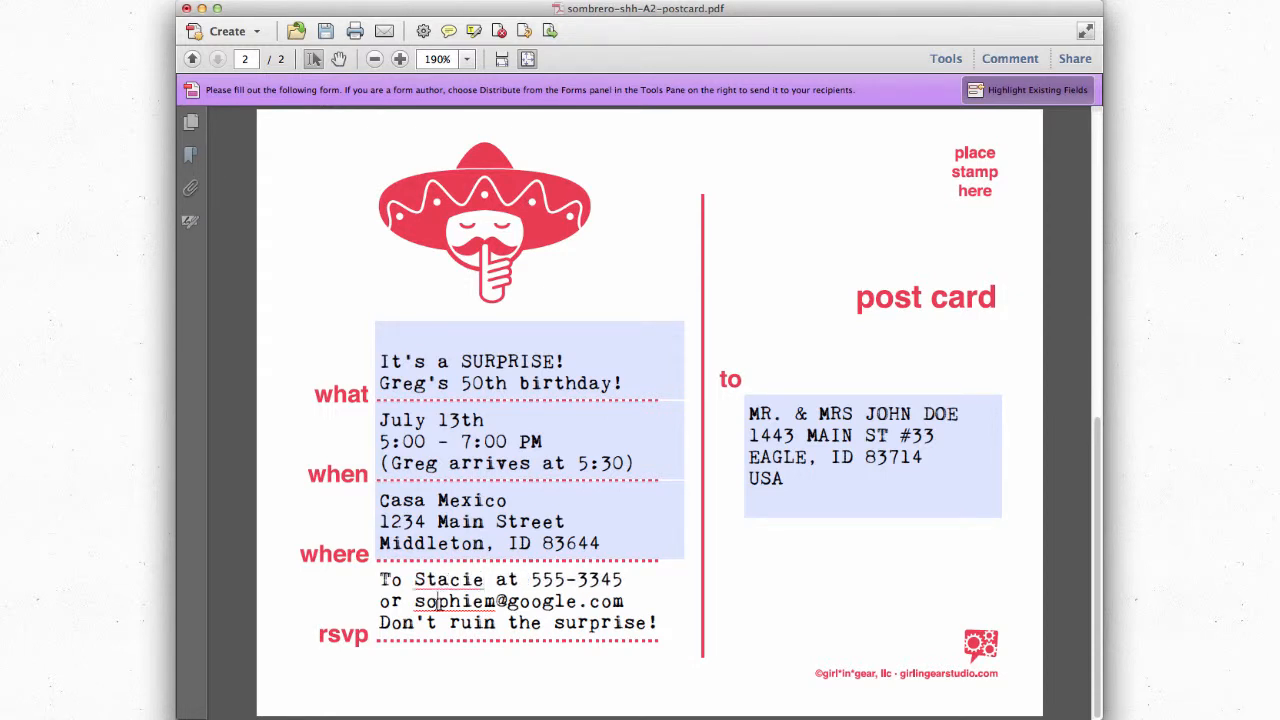
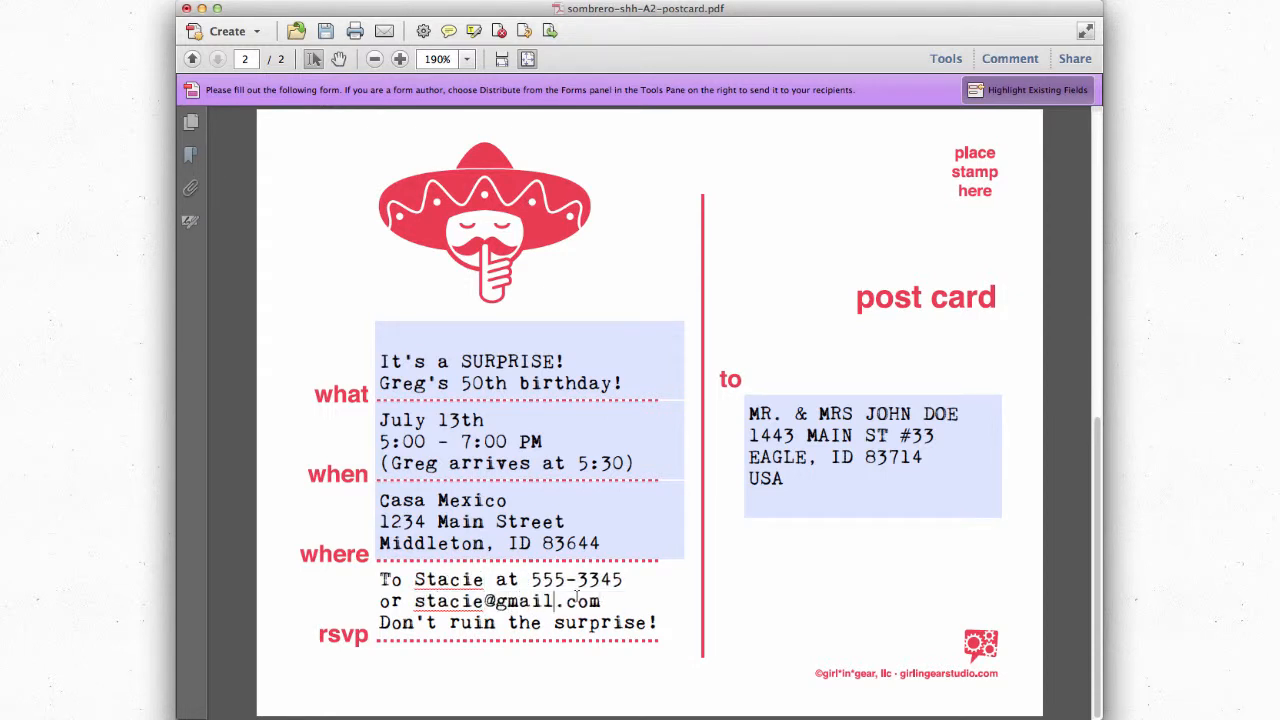
{"action": "left_click", "coordinate": [614, 623]}
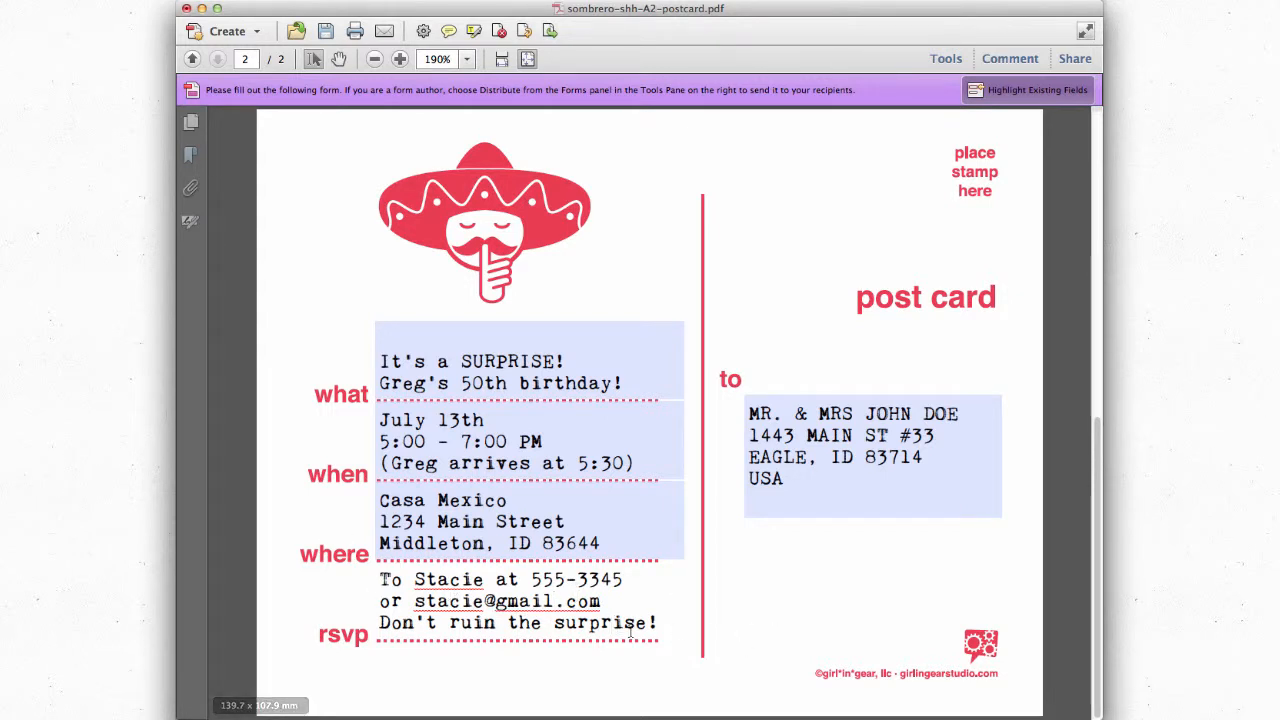
Step: Replace the mailing address with the honoree's name and 'FRIENDS & PARTNERS IN CRIME' in capitals on two lines
{"action": "left_click", "coordinate": [840, 479]}
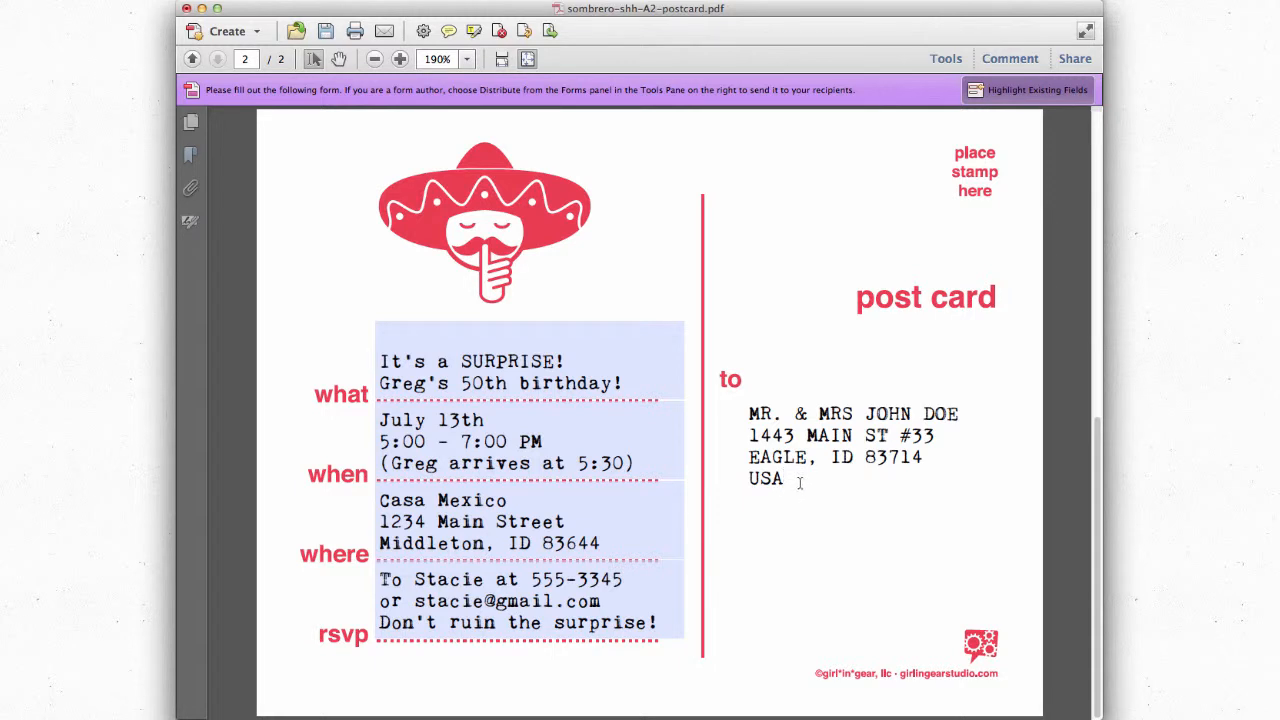
{"action": "left_click_drag", "start_coordinate": [799, 483], "coordinate": [747, 414]}
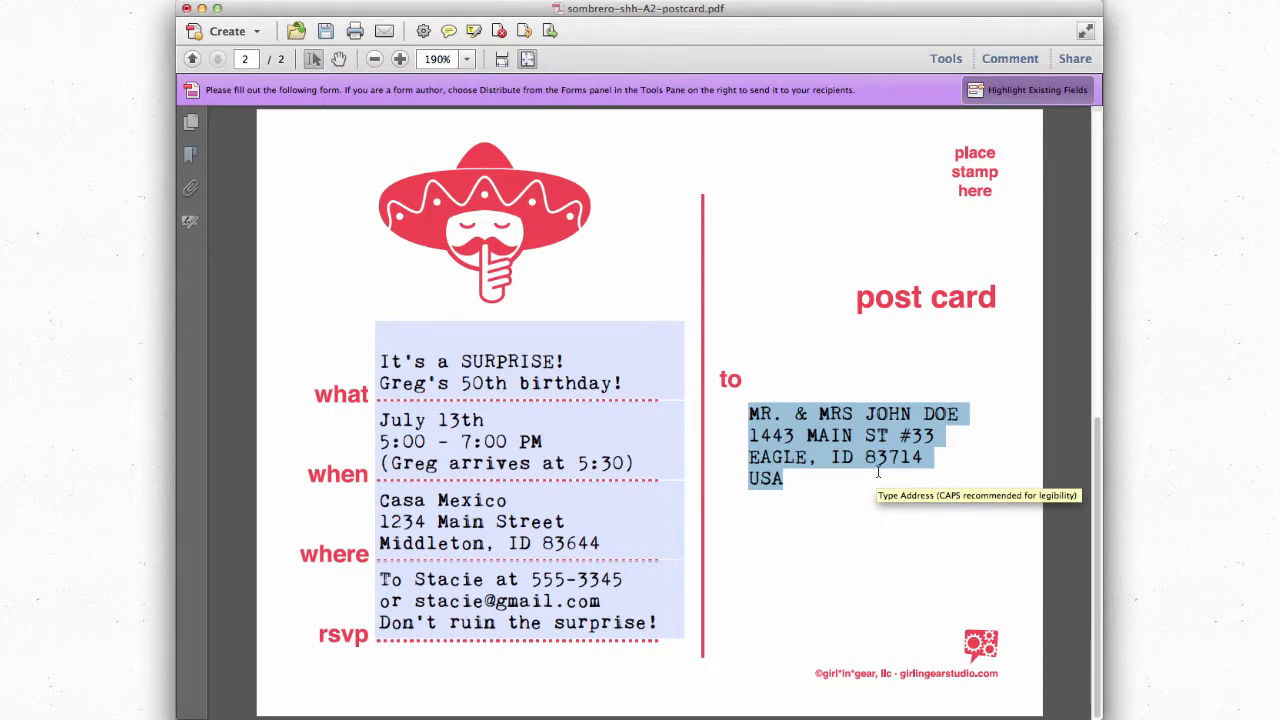
{"action": "type", "text": "g"}
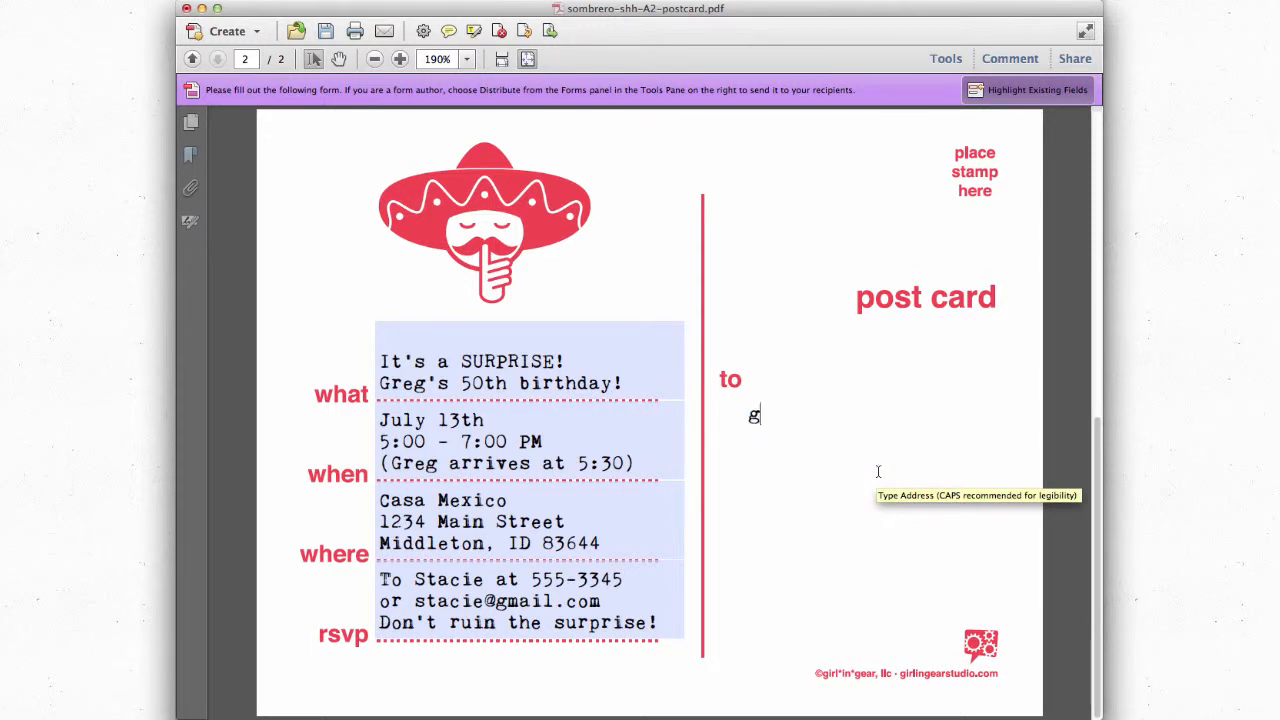
{"action": "key", "text": "BackSpace"}
{"action": "type", "text": "GREG's"}
{"action": "key", "text": "BackSpace"}
{"action": "key", "text": "BackSpace"}
{"action": "type", "text": "S F"}
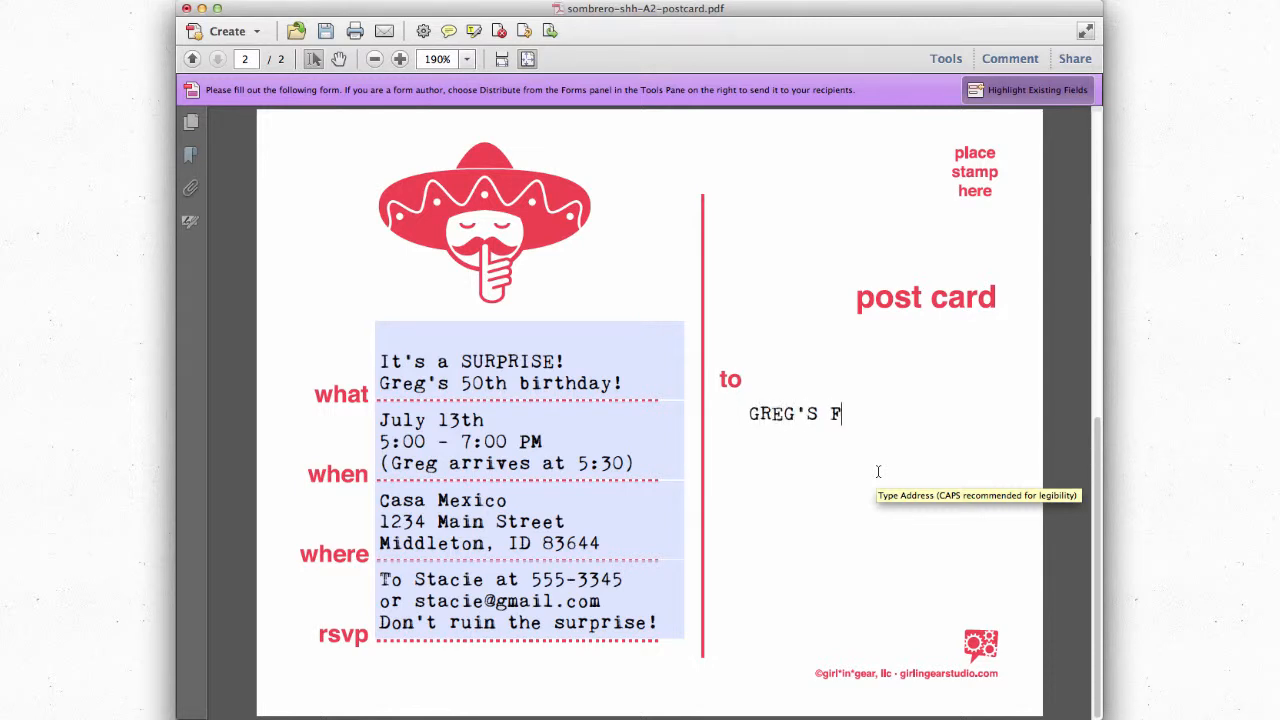
{"action": "type", "text": "Rie"}
{"action": "key", "text": "BackSpace"}
{"action": "key", "text": "BackSpace"}
{"action": "type", "text": "I"}
{"action": "key", "text": "BackSpace"}
{"action": "key", "text": "BackSpace"}
{"action": "type", "text": "RIENDS &"}
{"action": "key", "text": "Return"}
{"action": "type", "text": "P"}
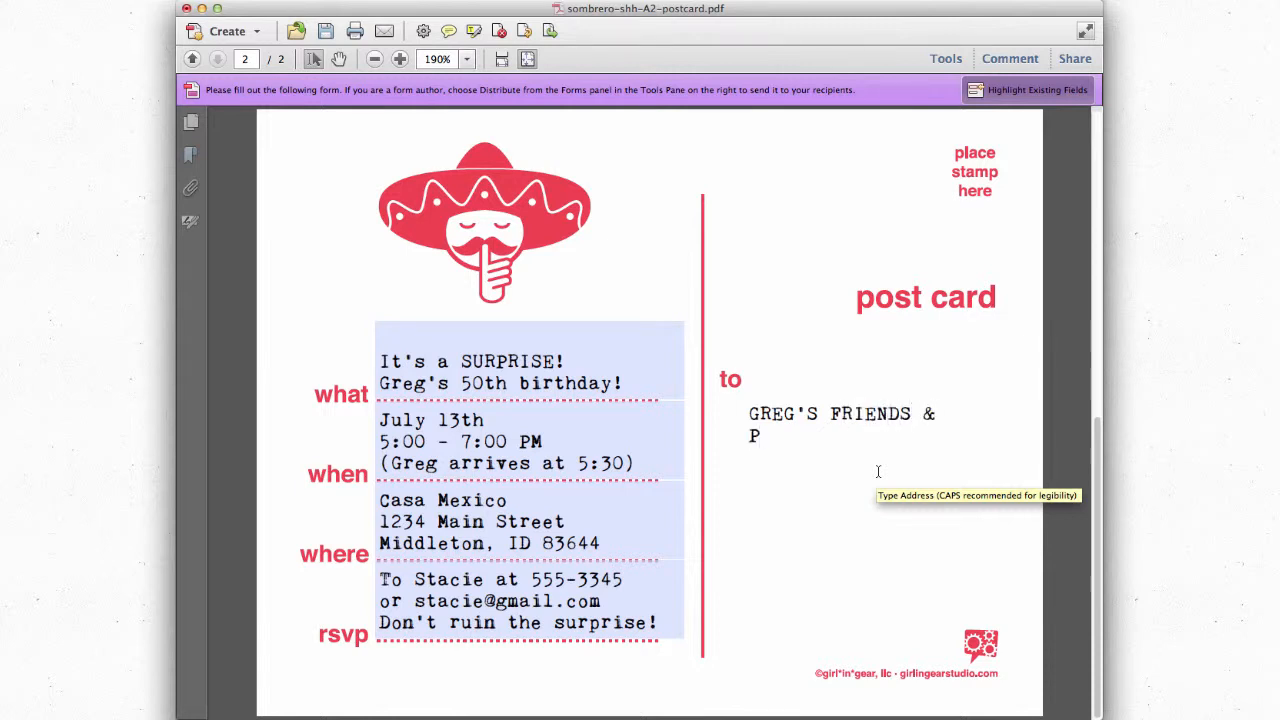
{"action": "type", "text": "ARTNERS I"}
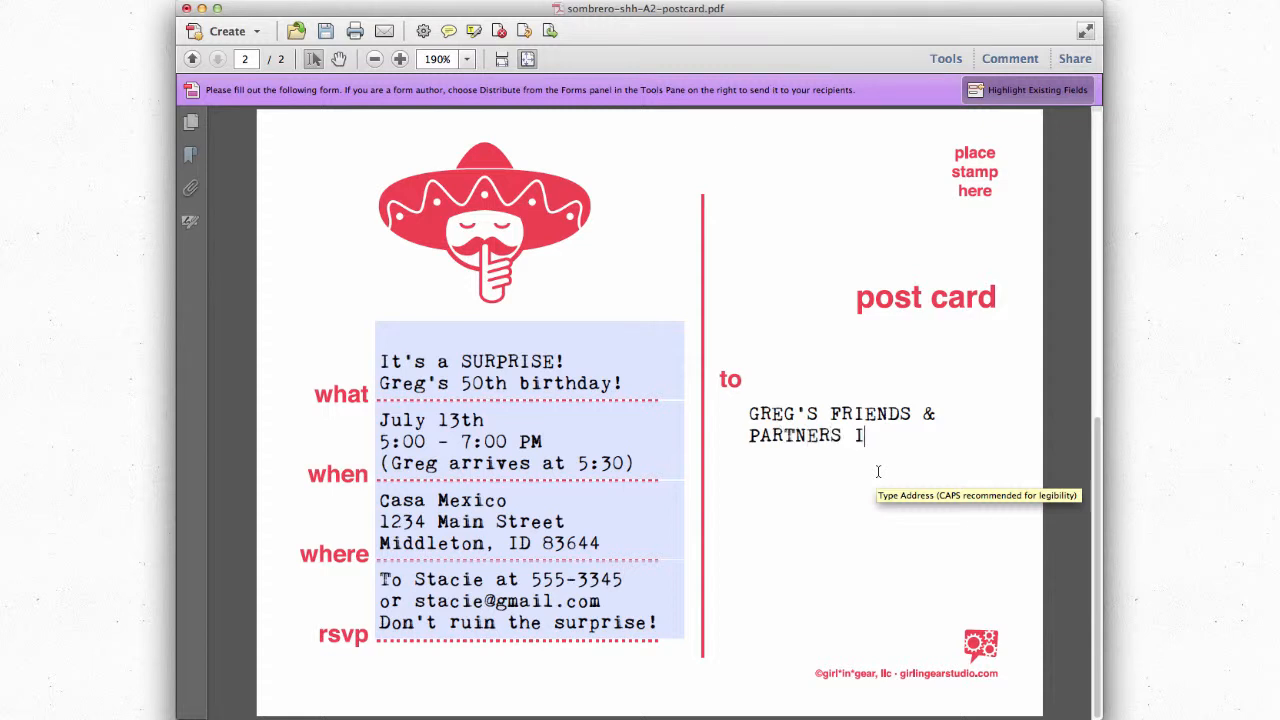
{"action": "type", "text": "N  CRIME"}
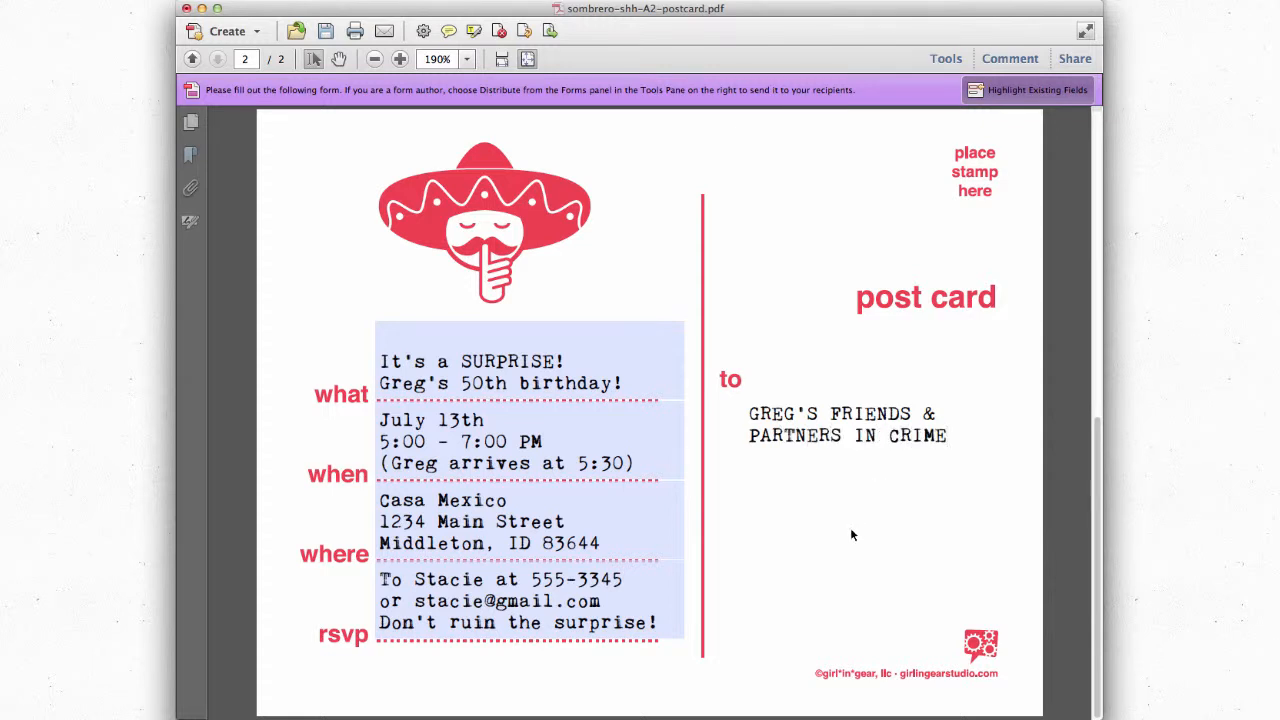
{"action": "left_click", "coordinate": [760, 552]}
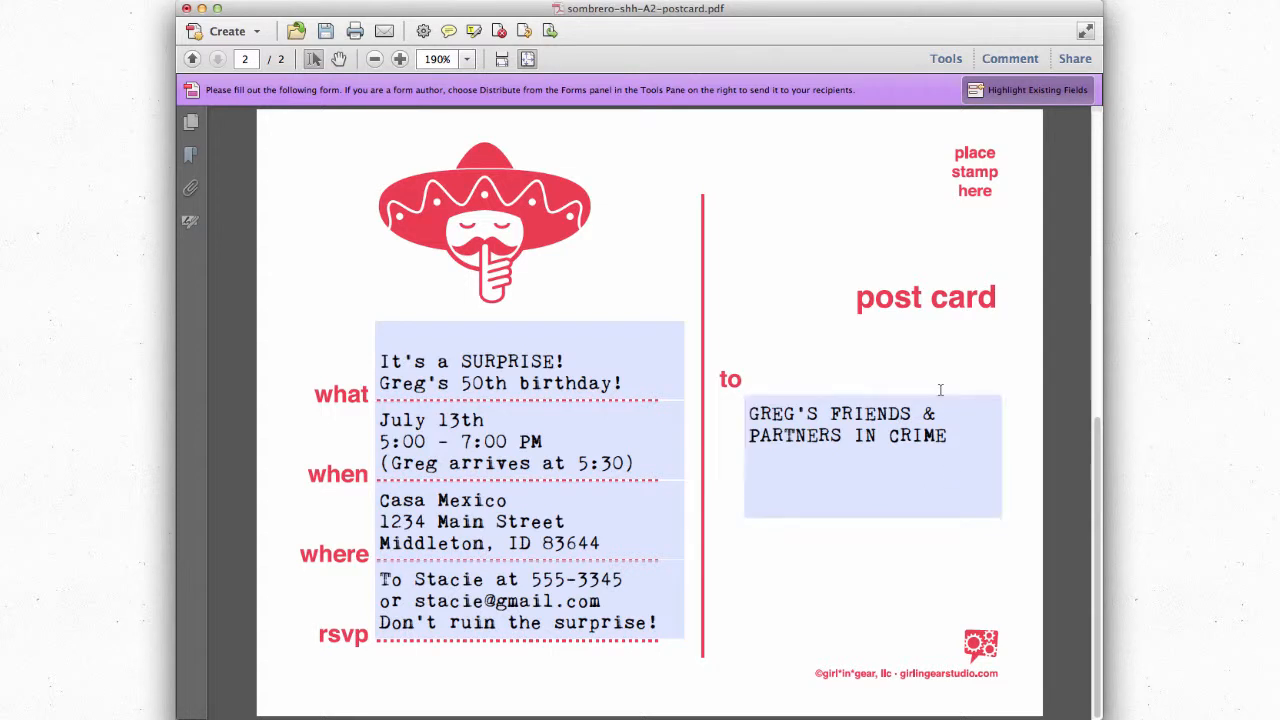
Step: Hide the field highlighting, screenshot the postcard region, and bring up the Desktop folder
{"action": "left_click", "coordinate": [1031, 92]}
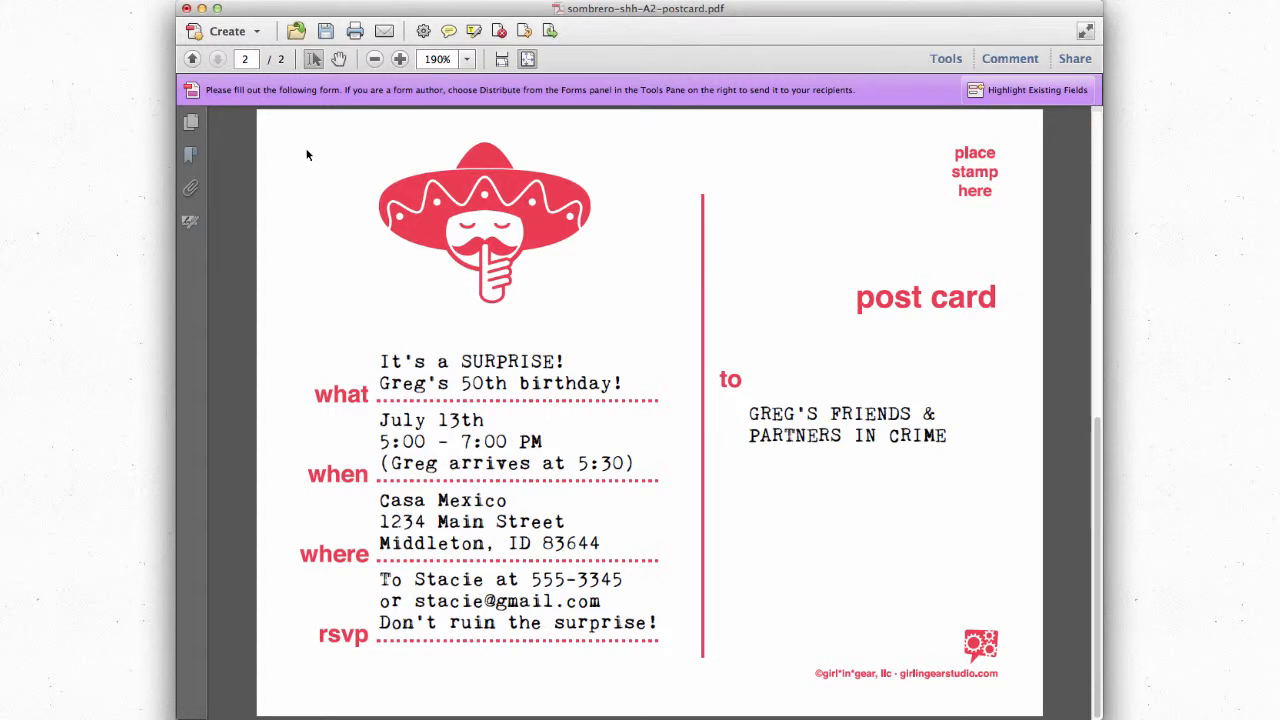
{"action": "key", "text": "super+shift+4"}
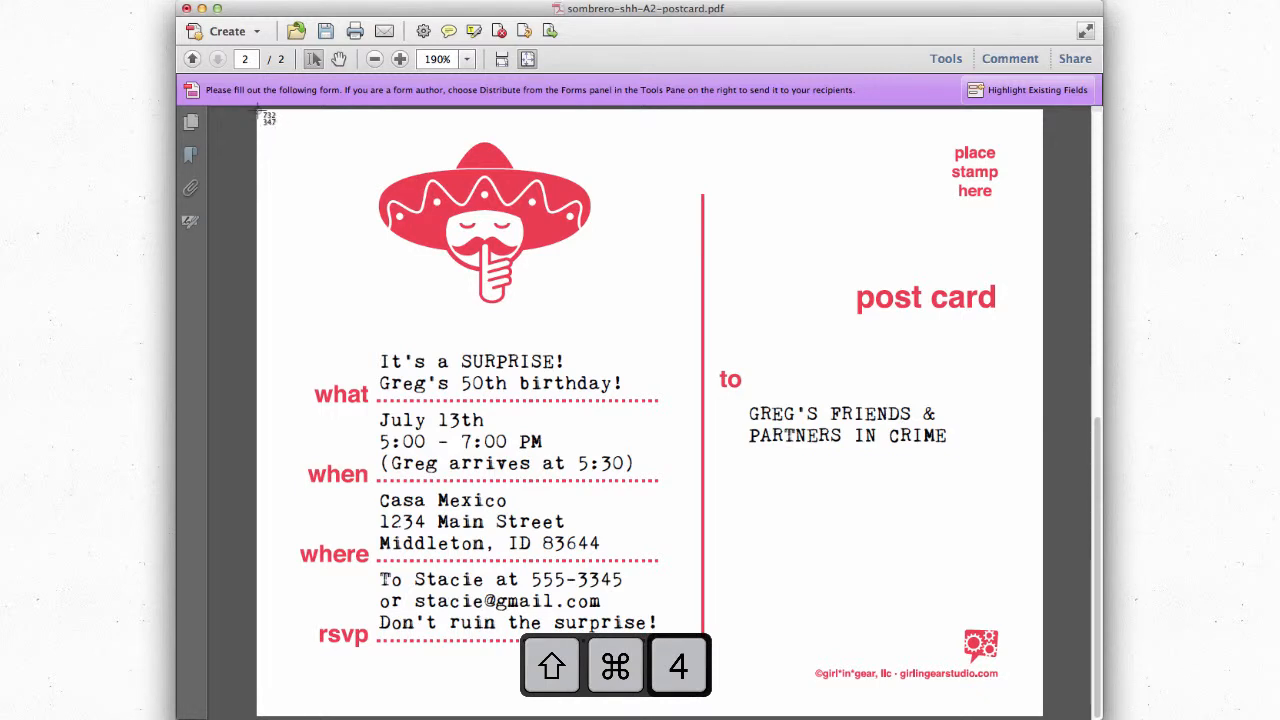
{"action": "left_click_drag", "start_coordinate": [256, 114], "coordinate": [1043, 716]}
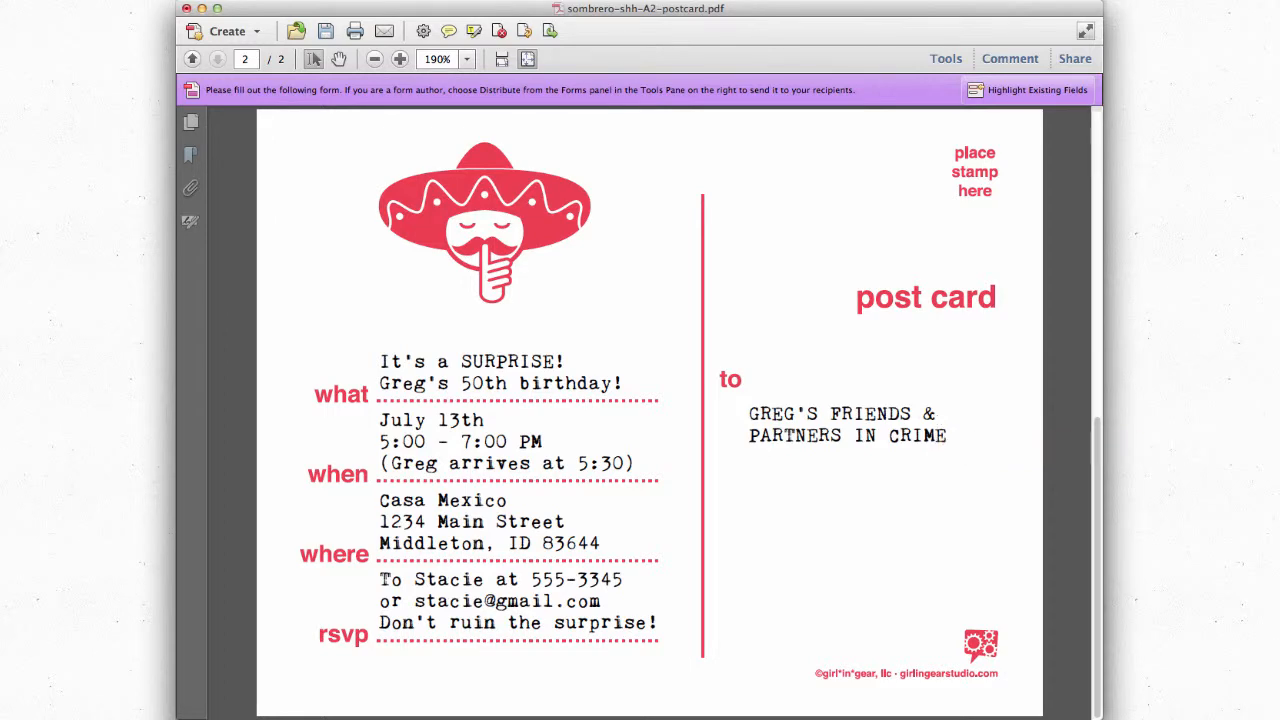
{"action": "key", "text": "super+Tab"}
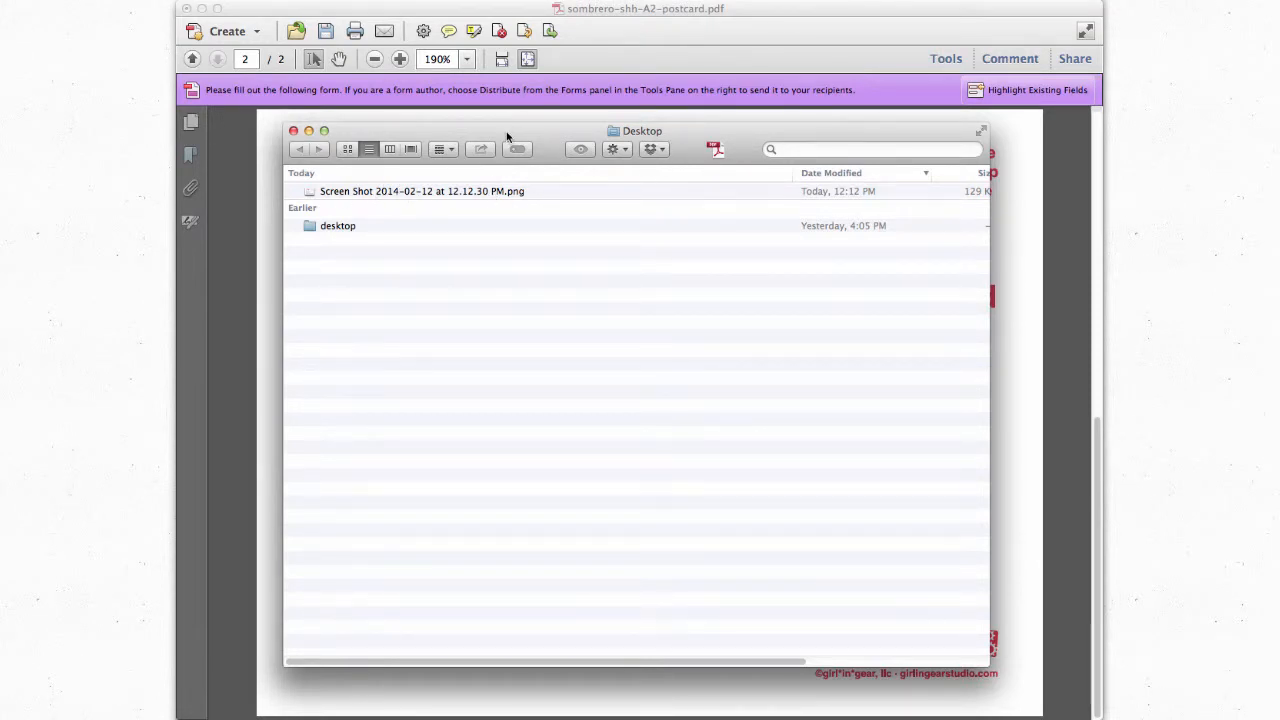
Step: Open the Microsoft Snipping Tool result from the Google search
{"action": "left_click", "coordinate": [554, 118]}
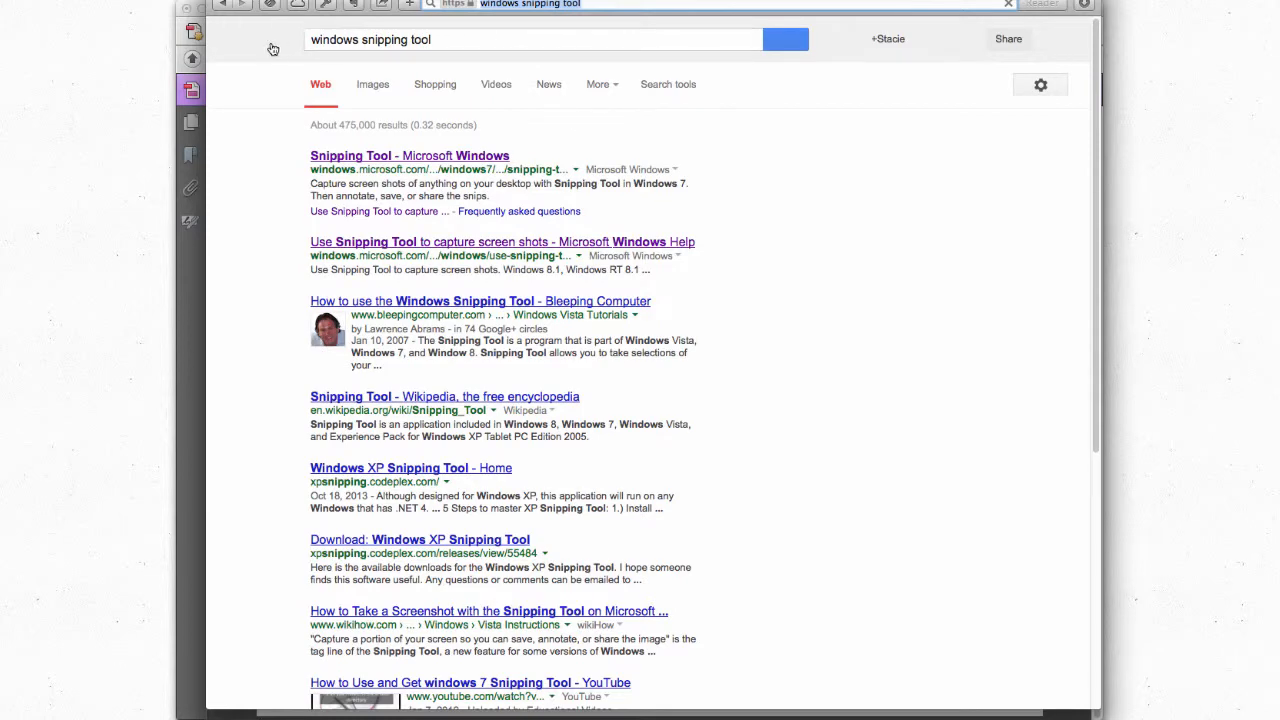
{"action": "left_click", "coordinate": [411, 158]}
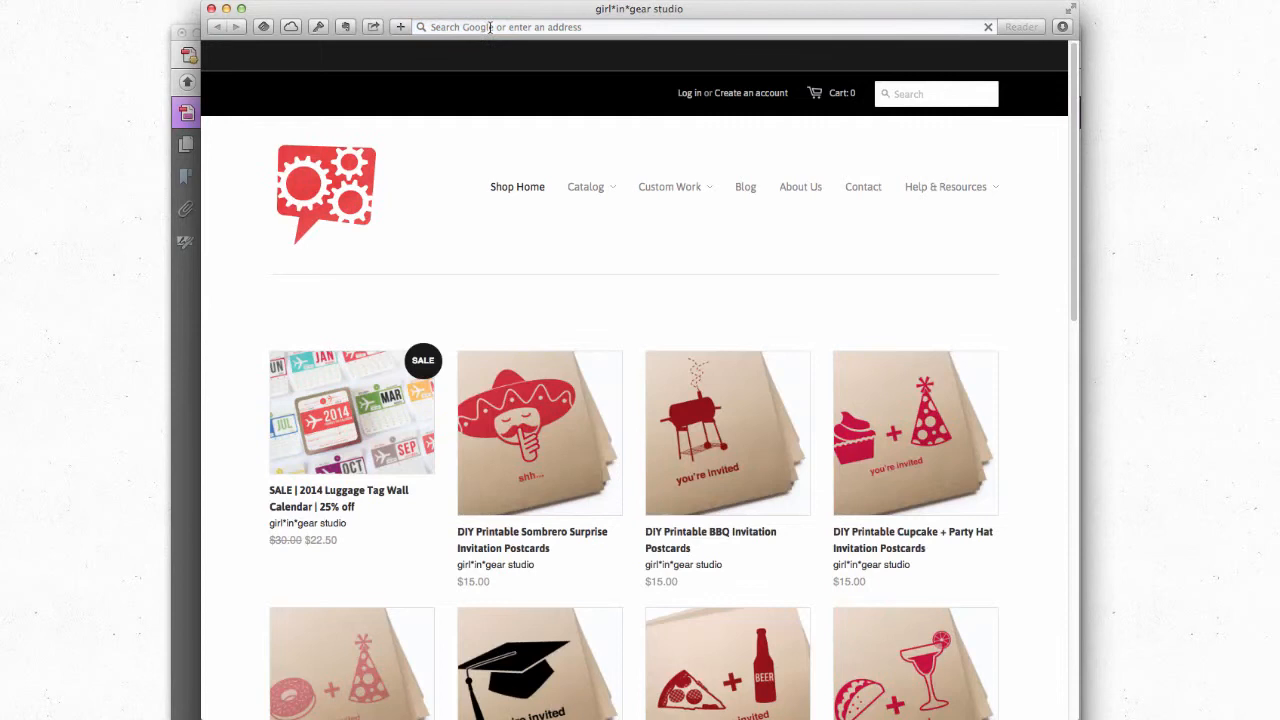
Step: Load picmonkey.com and choose to edit a photo from the computer
{"action": "left_click", "coordinate": [490, 27]}
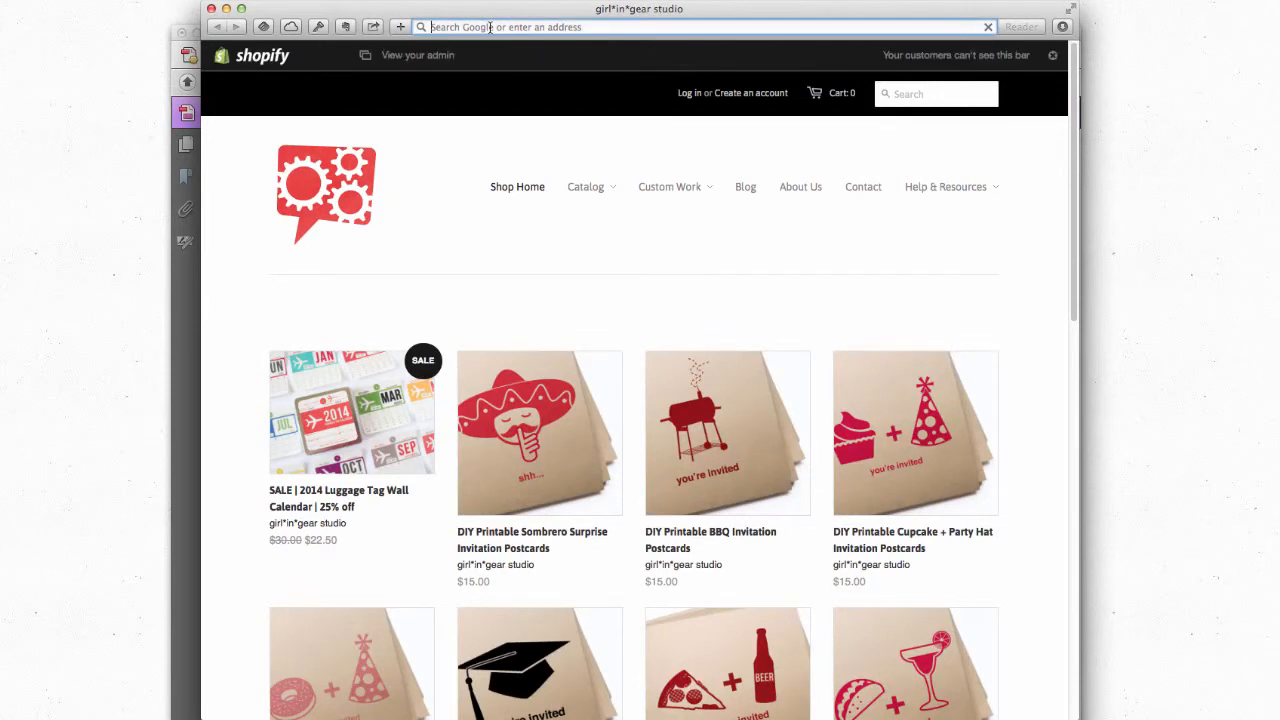
{"action": "type", "text": "pic"}
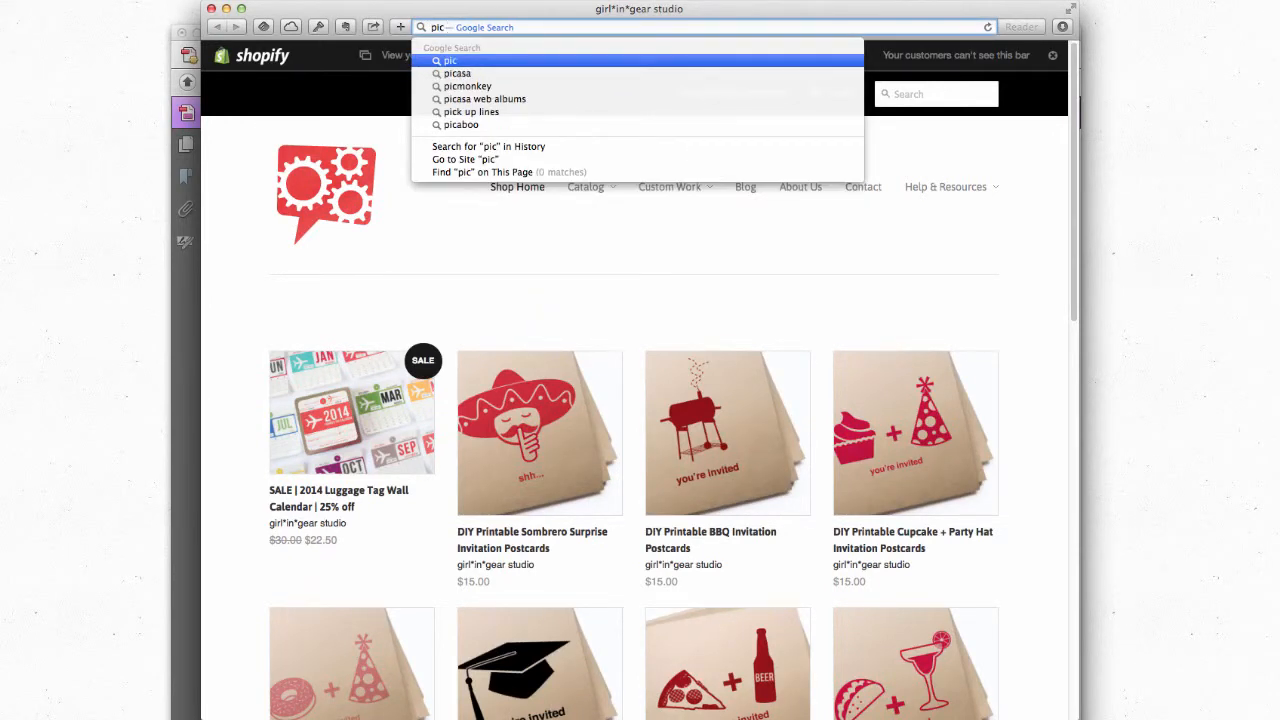
{"action": "type", "text": "monkey.com"}
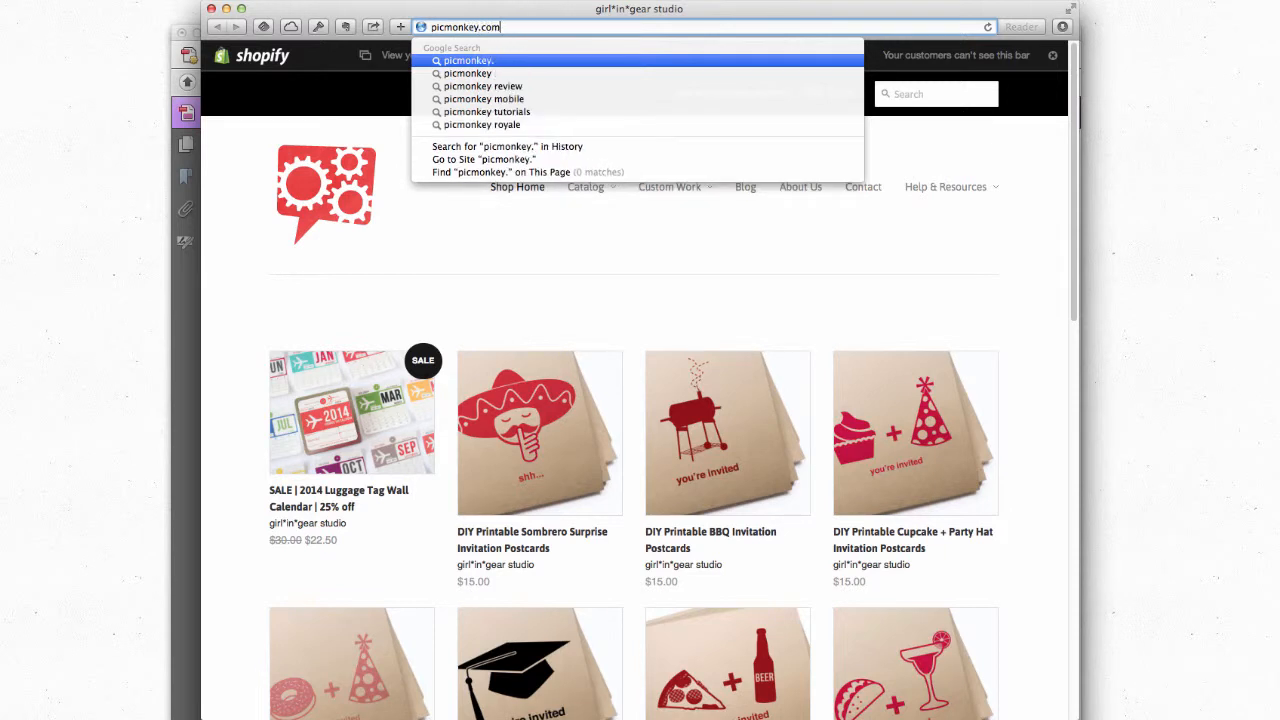
{"action": "key", "text": "Return"}
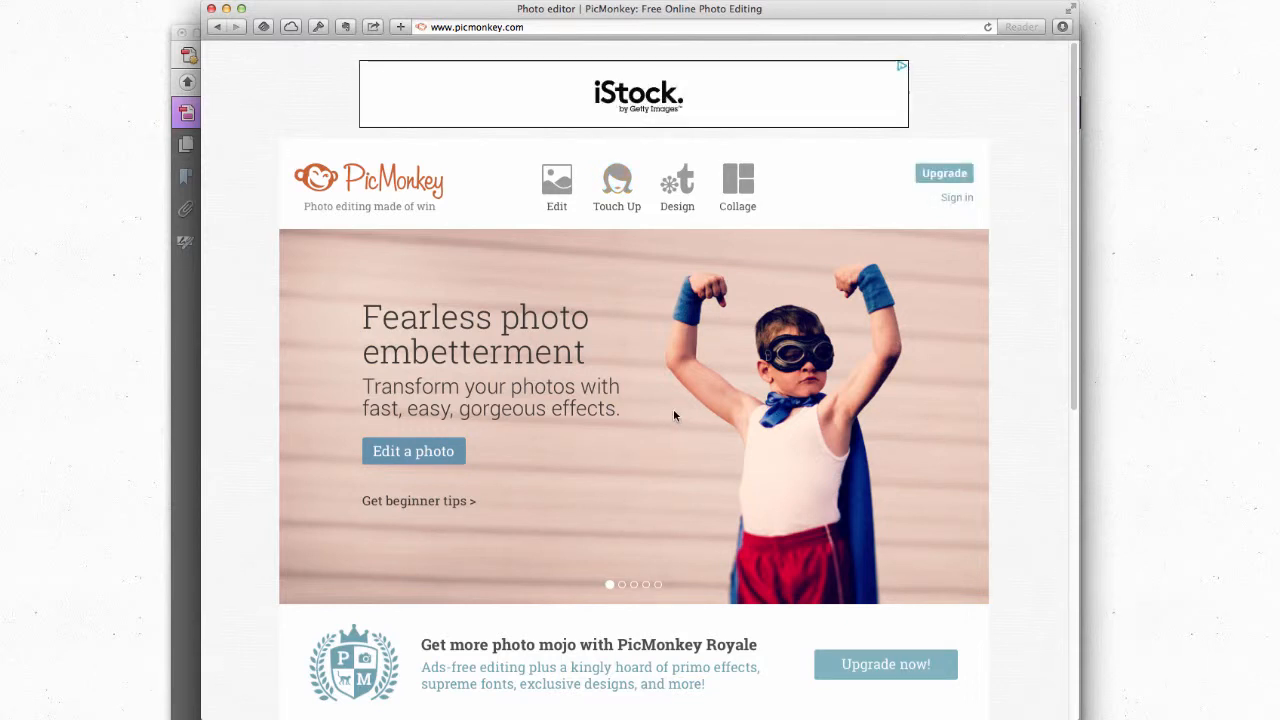
{"action": "left_click", "coordinate": [557, 190]}
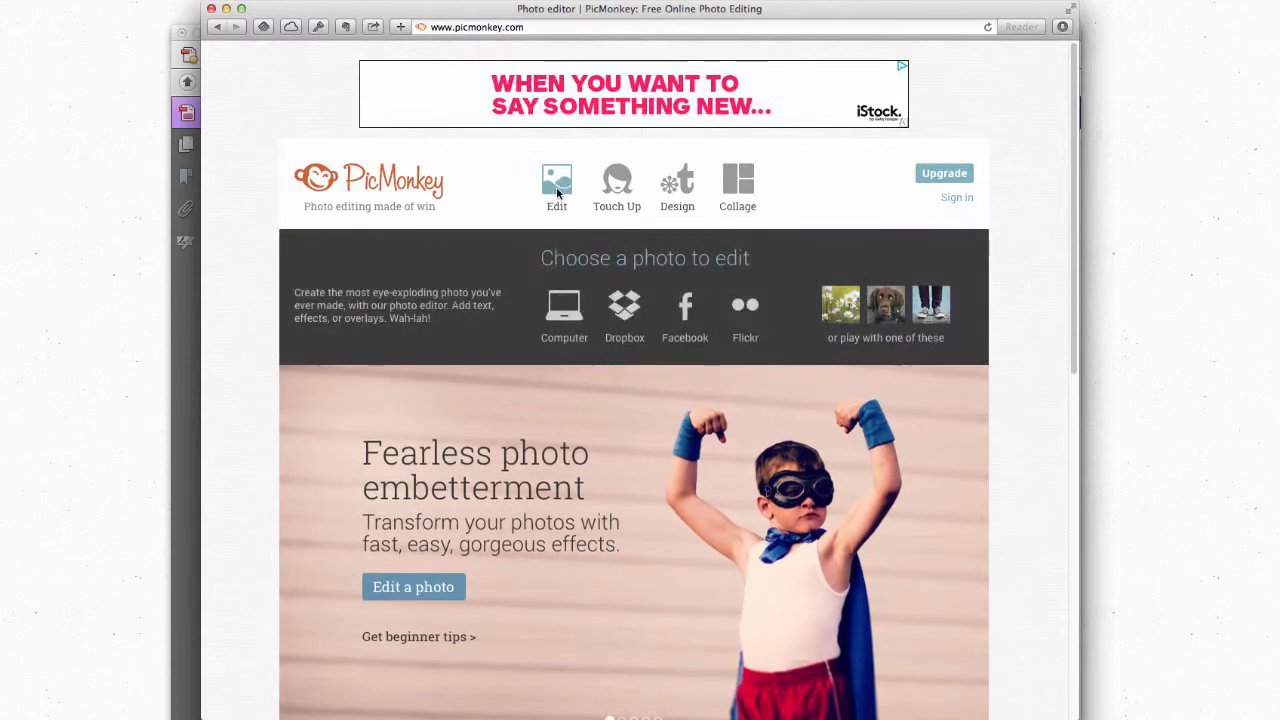
{"action": "left_click", "coordinate": [571, 316]}
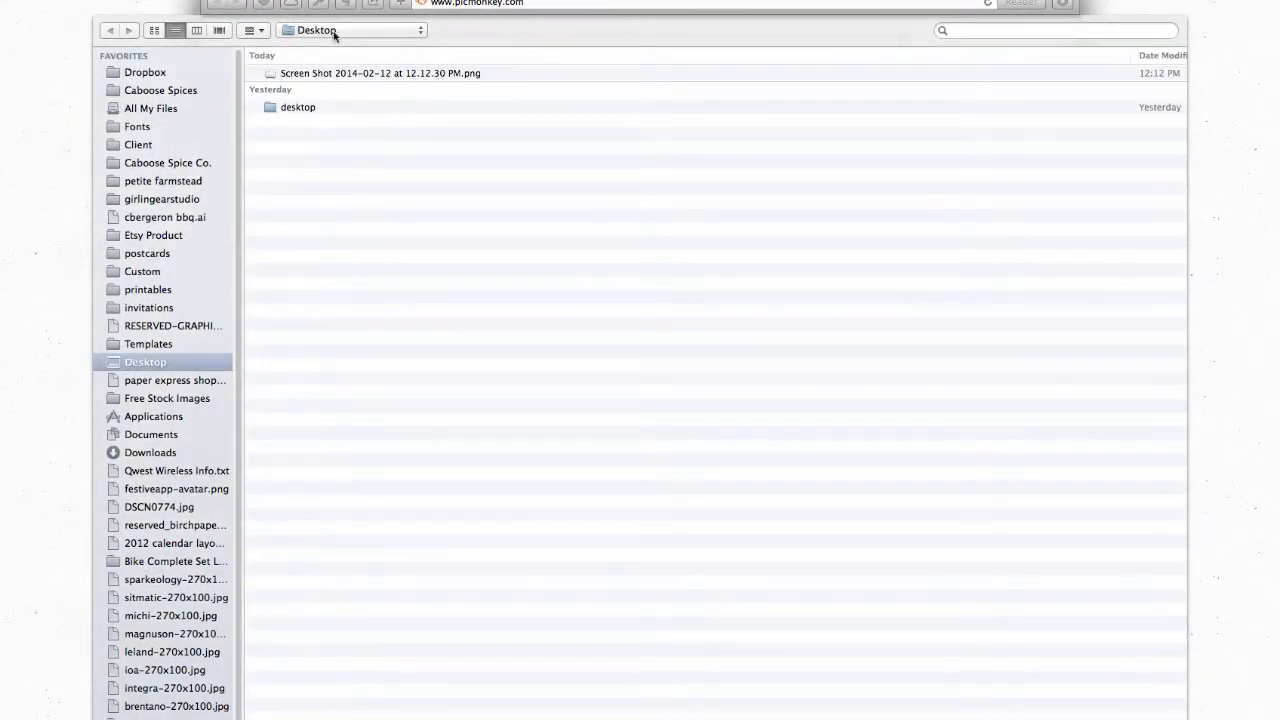
Step: Open the postcard Screen Shot PNG from the Desktop in PicMonkey's editor
{"action": "left_click", "coordinate": [440, 78]}
{"action": "key", "text": "Return"}
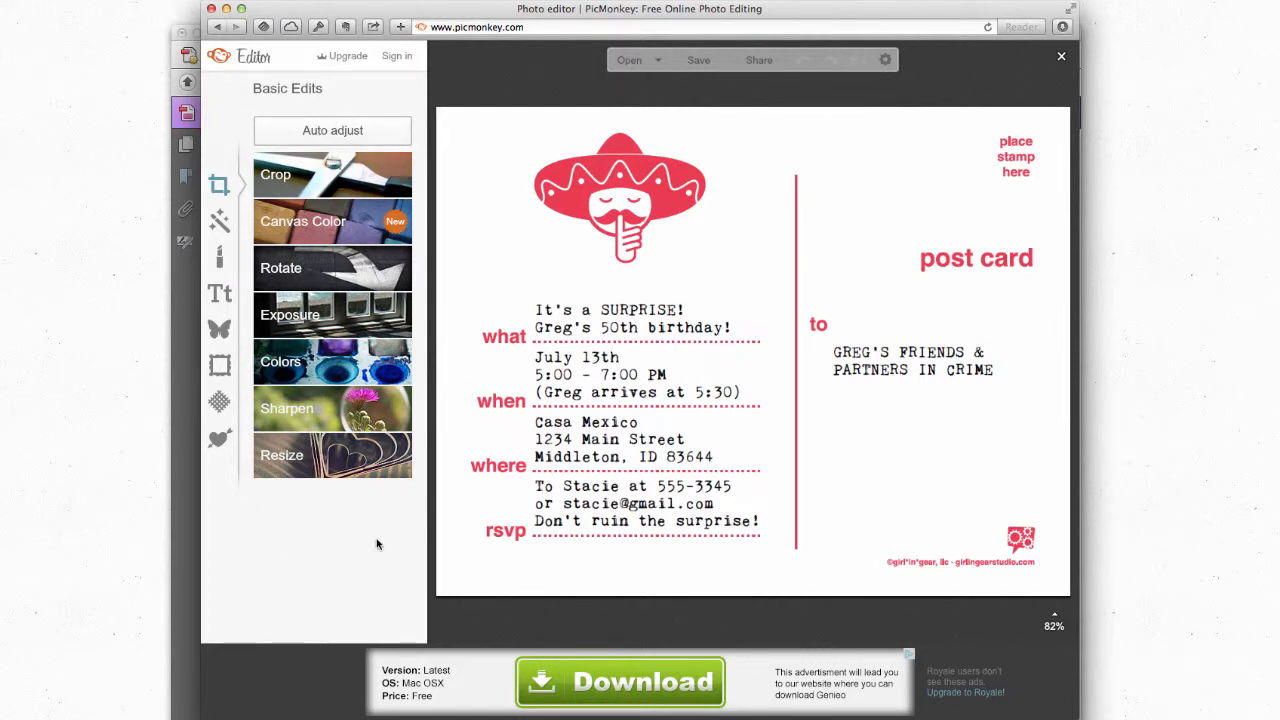
Step: Add a stamp-edged Labels overlay to the top-right corner and lighten it to grey
{"action": "left_click", "coordinate": [220, 330]}
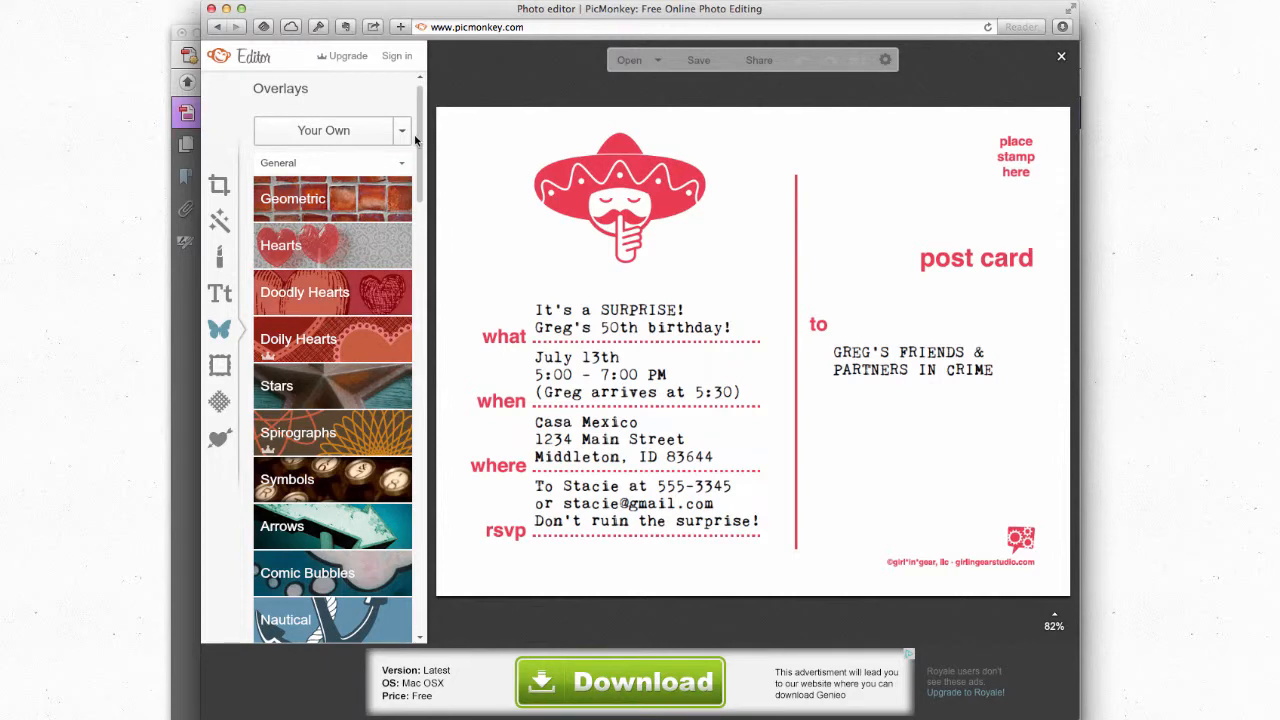
{"action": "scroll", "coordinate": [420, 150], "scroll_direction": "down", "scroll_amount": 2}
{"action": "left_click_drag", "start_coordinate": [421, 218], "coordinate": [433, 419]}
{"action": "left_click", "coordinate": [350, 374]}
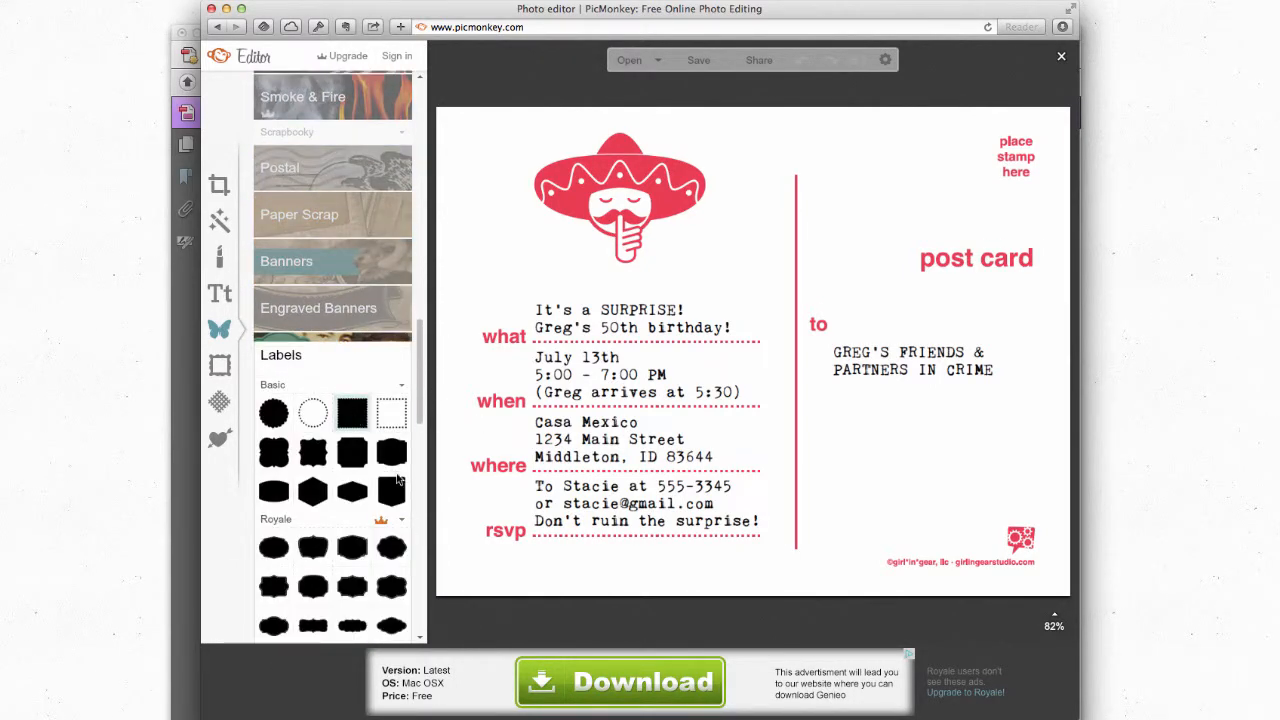
{"action": "left_click", "coordinate": [405, 482]}
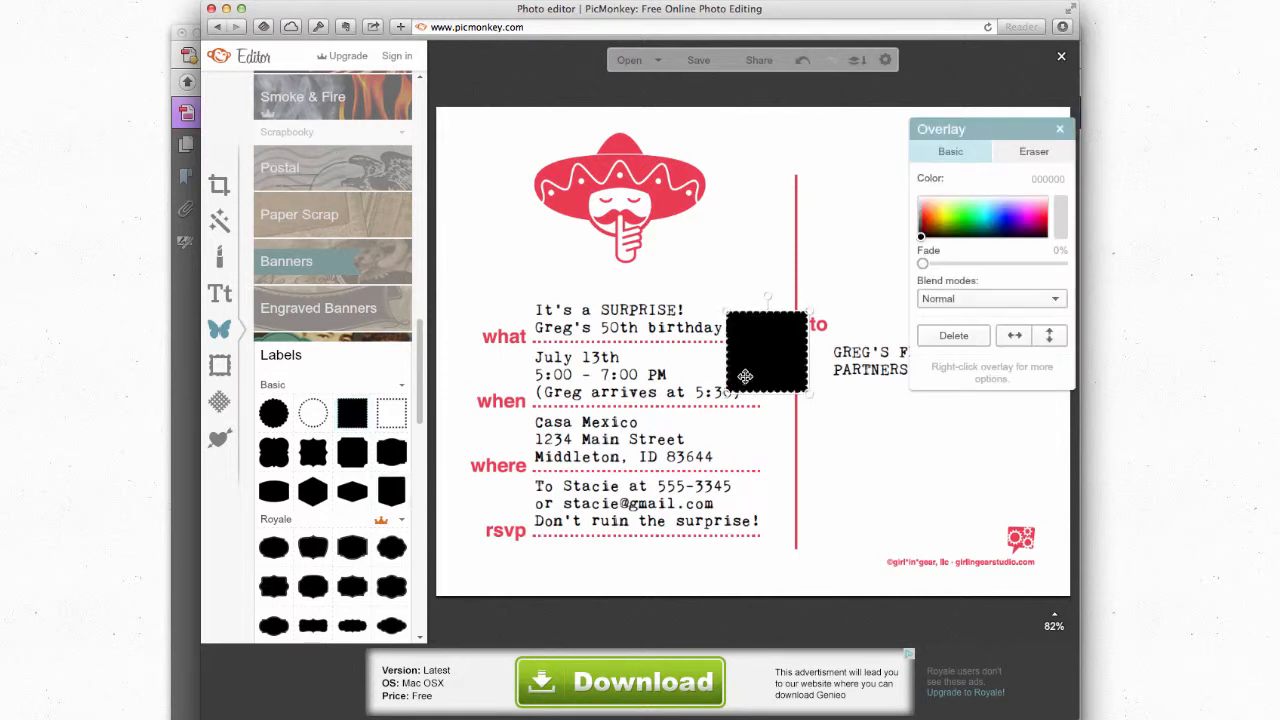
{"action": "left_click_drag", "start_coordinate": [969, 128], "coordinate": [509, 175]}
{"action": "left_click_drag", "start_coordinate": [766, 363], "coordinate": [1020, 174]}
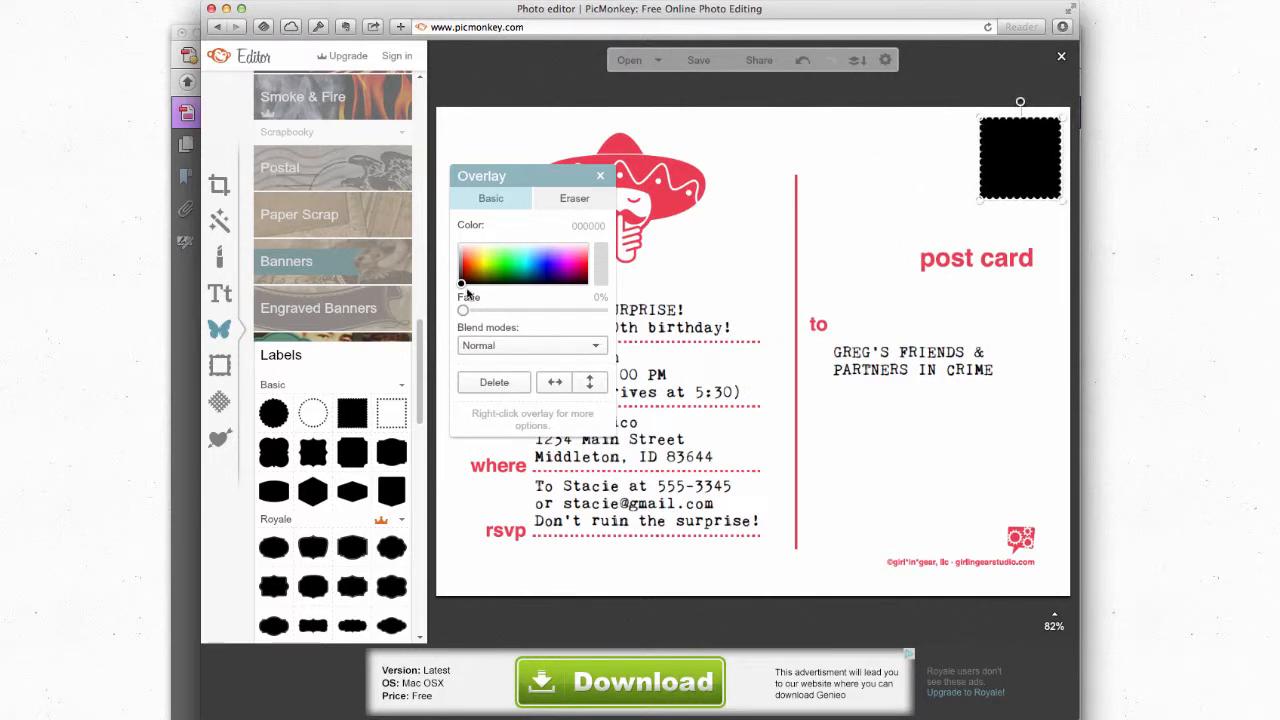
{"action": "left_click_drag", "start_coordinate": [460, 285], "coordinate": [461, 254]}
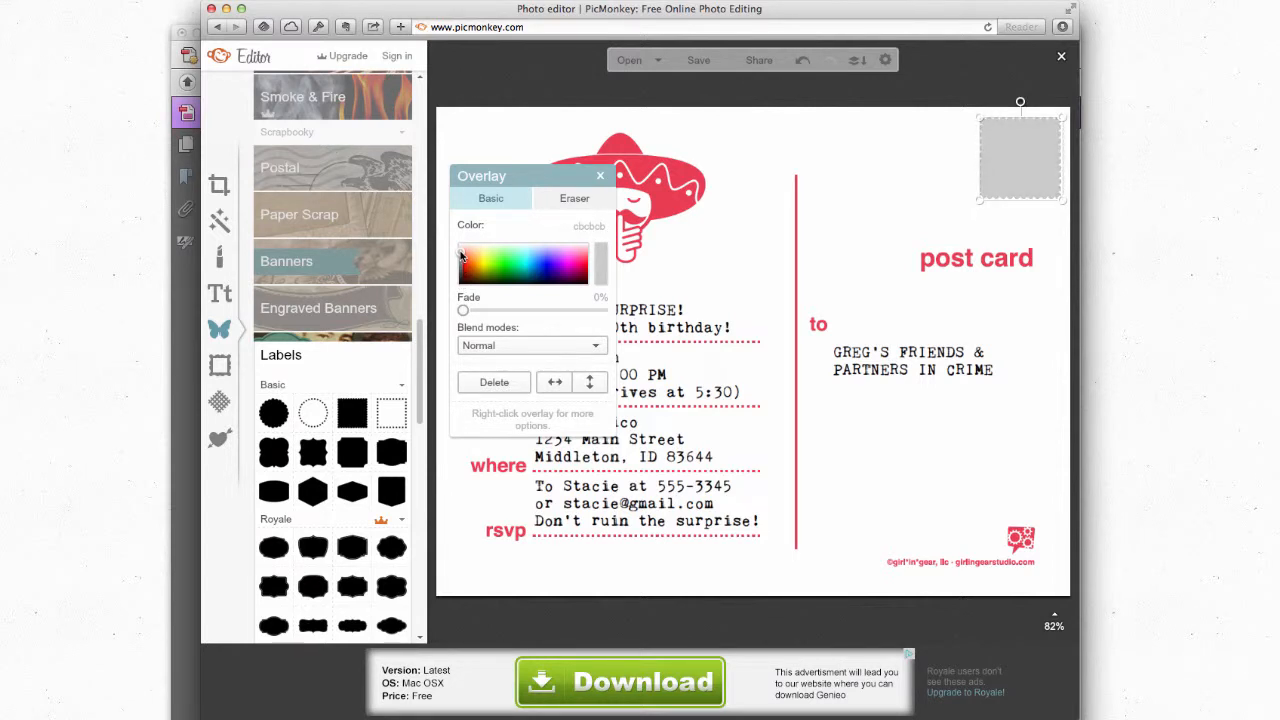
{"action": "left_click", "coordinate": [601, 177]}
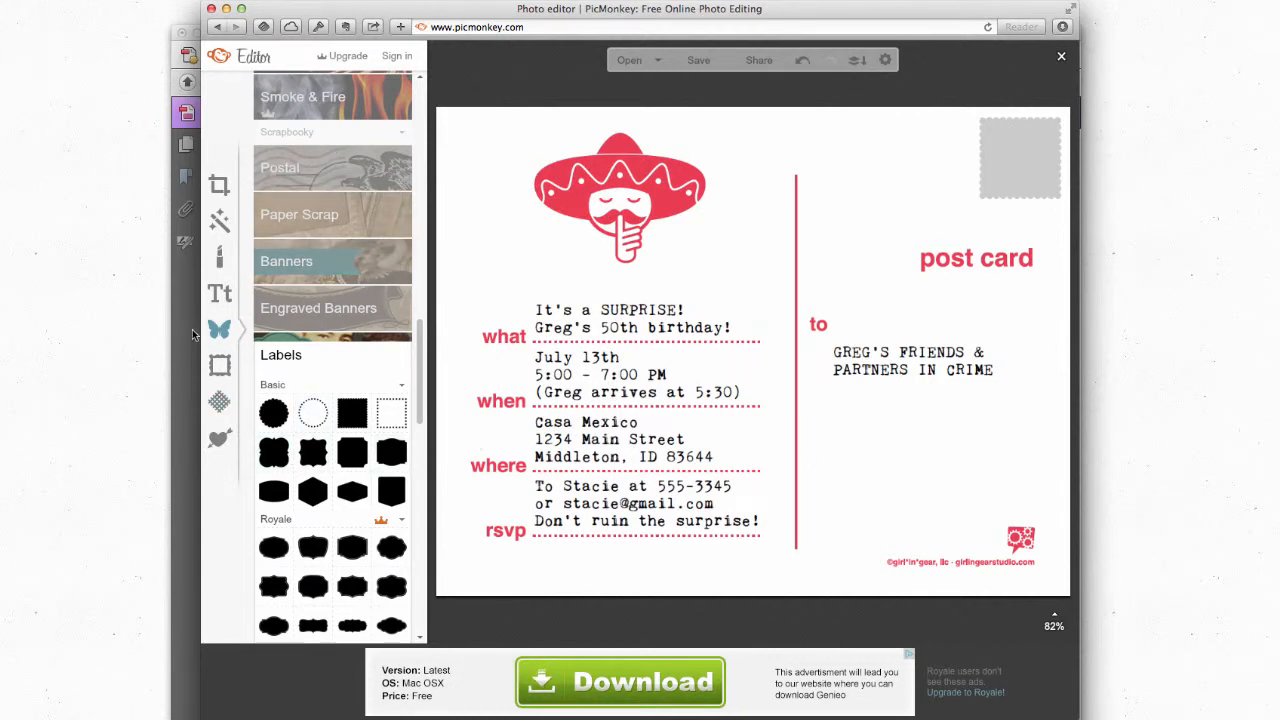
Step: Add a Facial Hair mustache overlay, shrink it, and centre it on the grey stamp
{"action": "scroll", "coordinate": [421, 383], "scroll_direction": "down", "scroll_amount": 1}
{"action": "left_click_drag", "start_coordinate": [421, 383], "coordinate": [417, 480]}
{"action": "scroll", "coordinate": [405, 282], "scroll_direction": "down", "scroll_amount": 10}
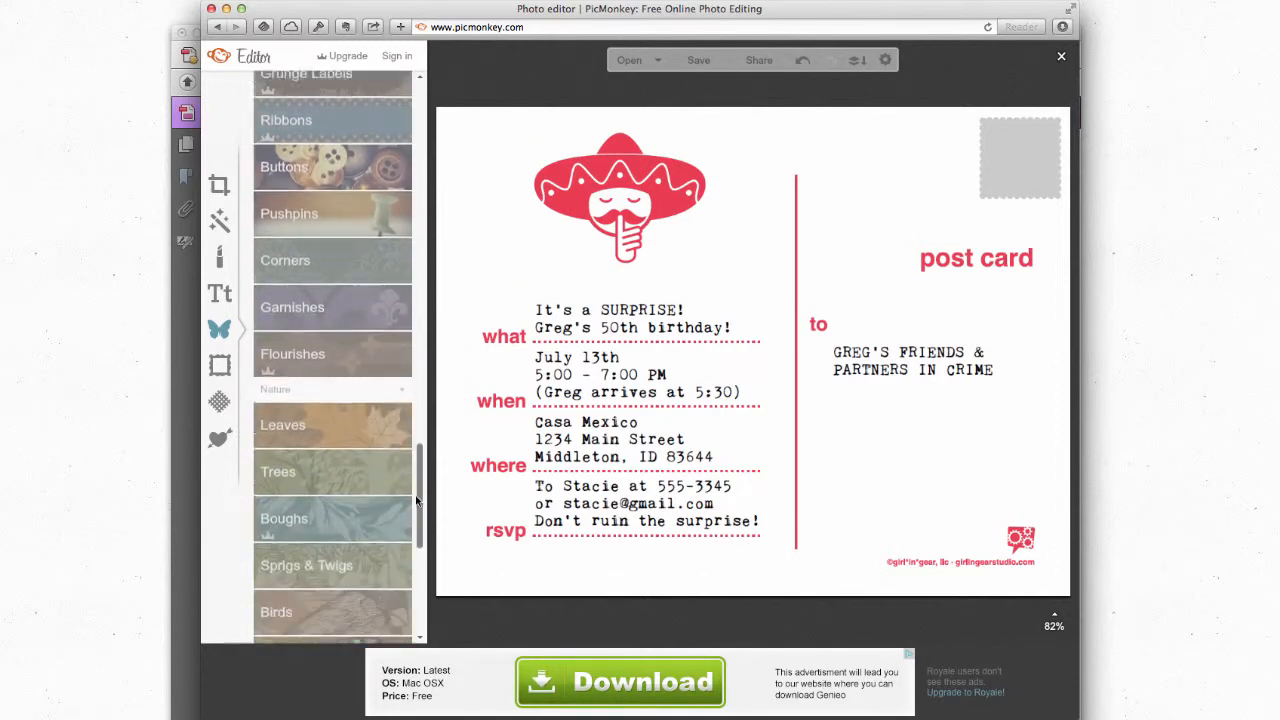
{"action": "scroll", "coordinate": [405, 282], "scroll_direction": "up", "scroll_amount": 10}
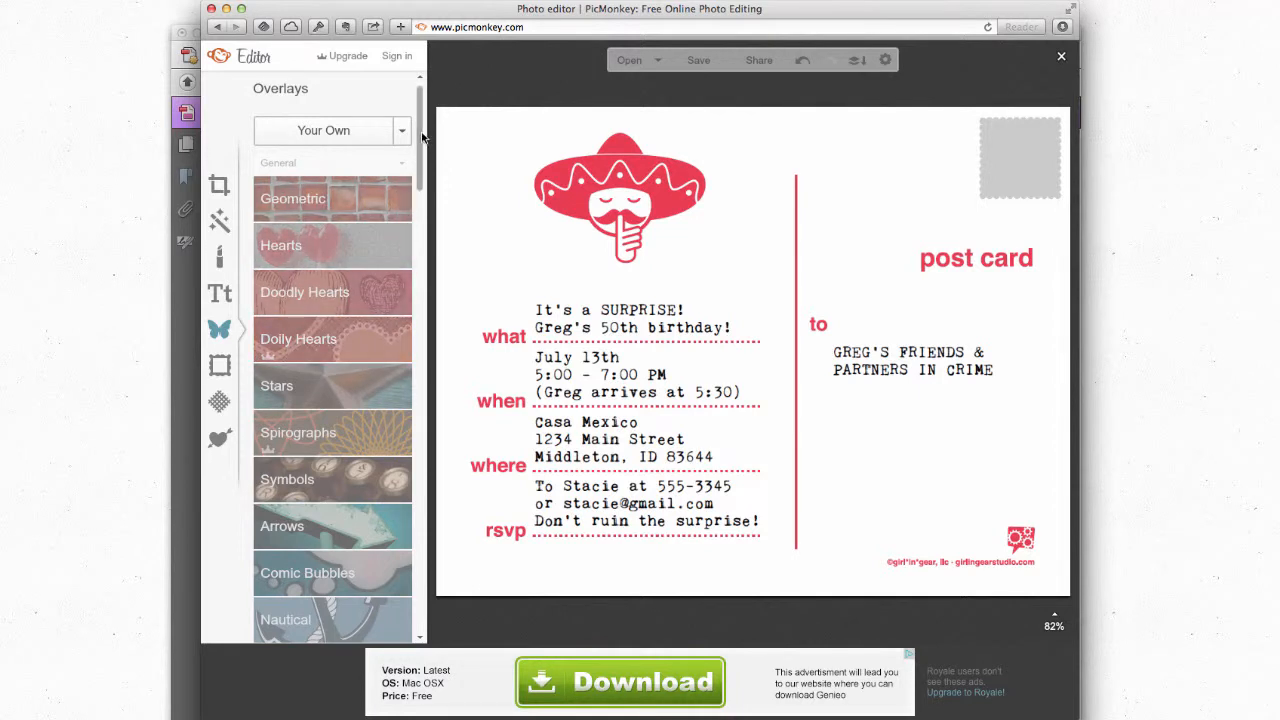
{"action": "scroll", "coordinate": [294, 277], "scroll_direction": "down", "scroll_amount": 5}
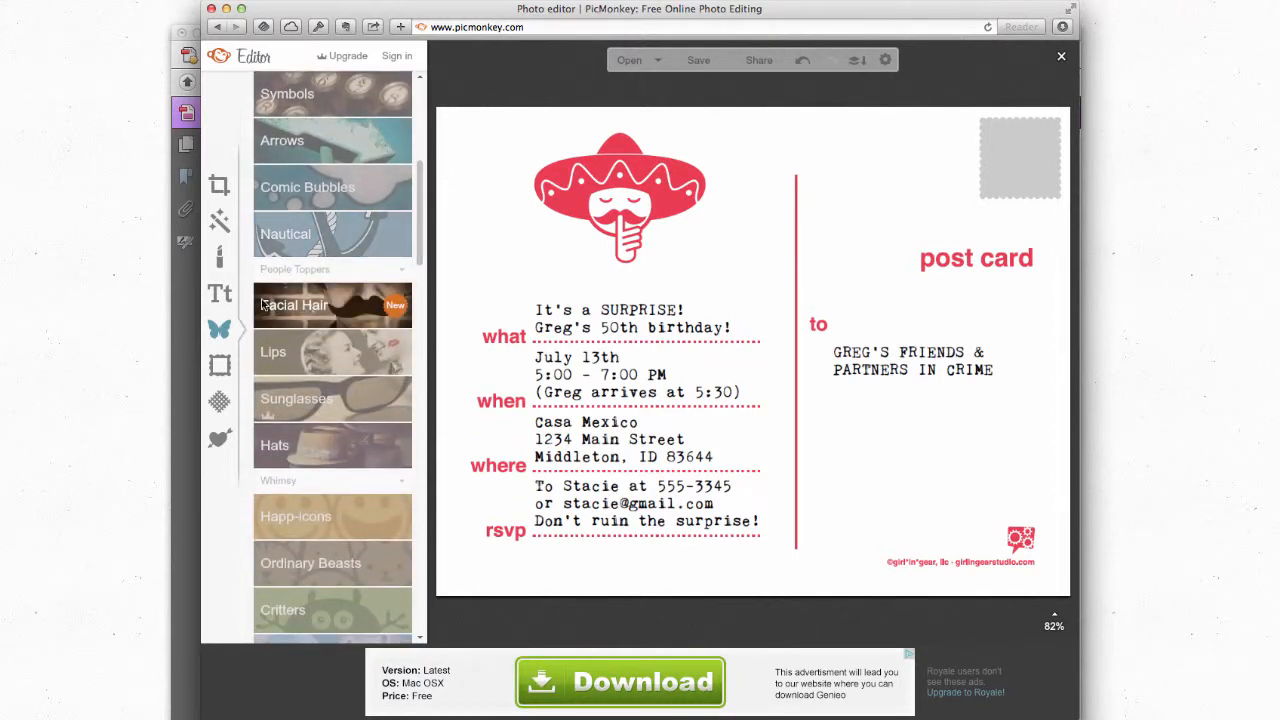
{"action": "left_click", "coordinate": [266, 305]}
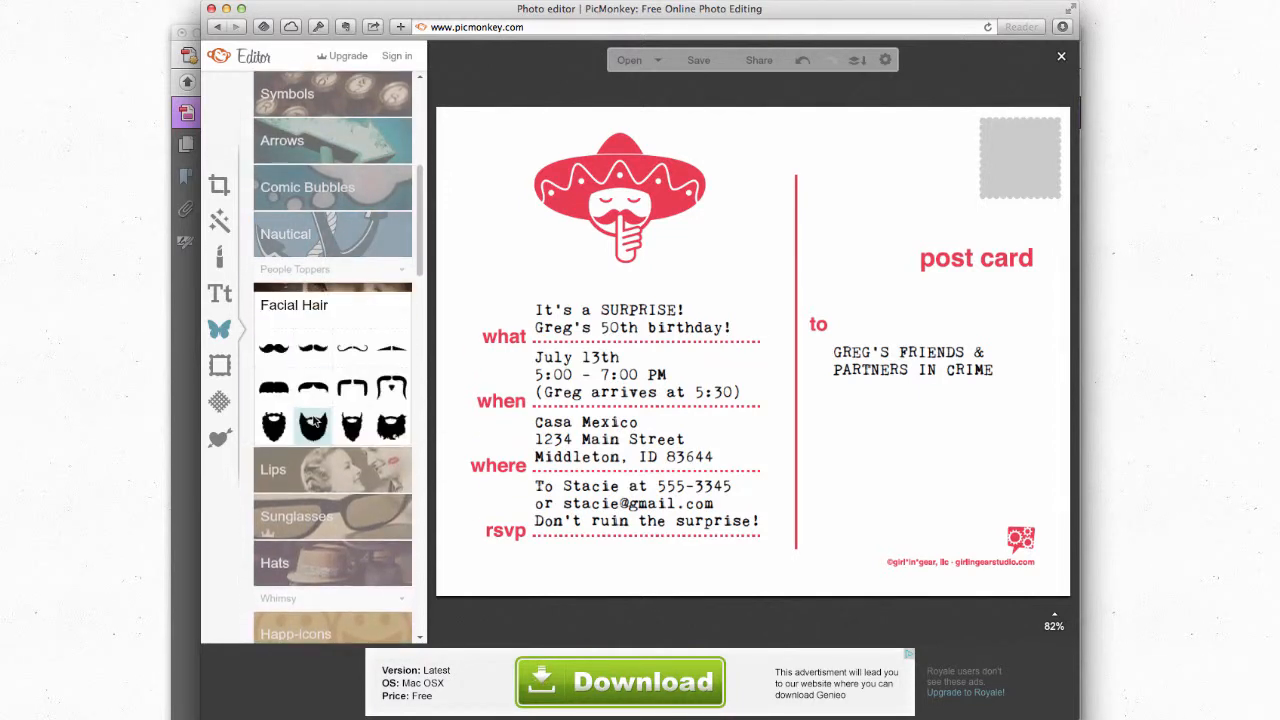
{"action": "left_click", "coordinate": [274, 348]}
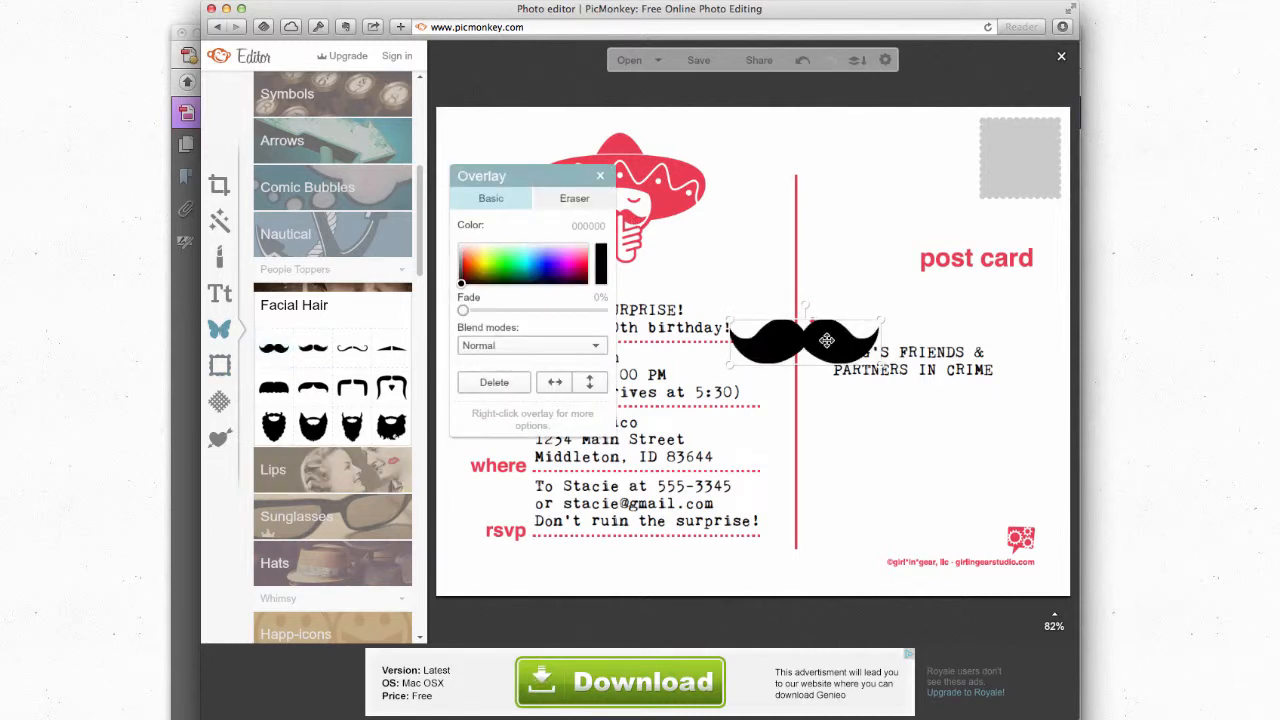
{"action": "left_click_drag", "start_coordinate": [827, 341], "coordinate": [1006, 151]}
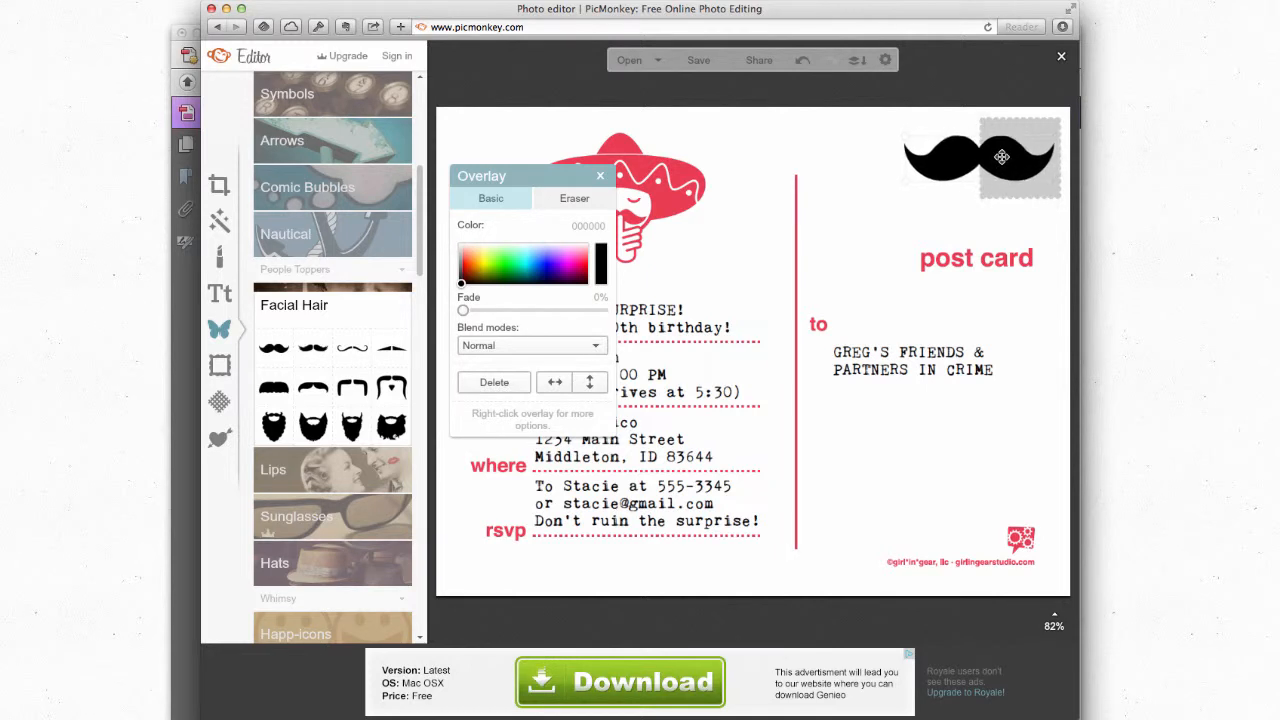
{"action": "left_click_drag", "start_coordinate": [909, 182], "coordinate": [990, 192]}
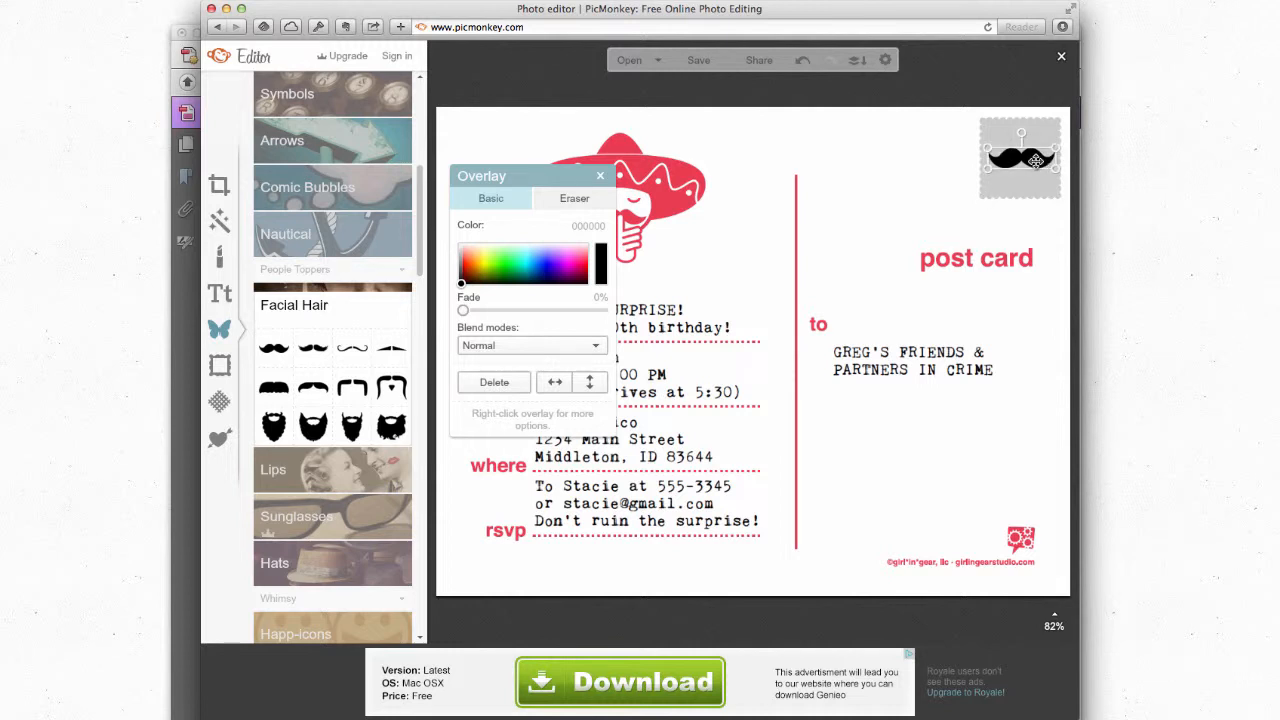
{"action": "left_click_drag", "start_coordinate": [1036, 160], "coordinate": [1036, 152]}
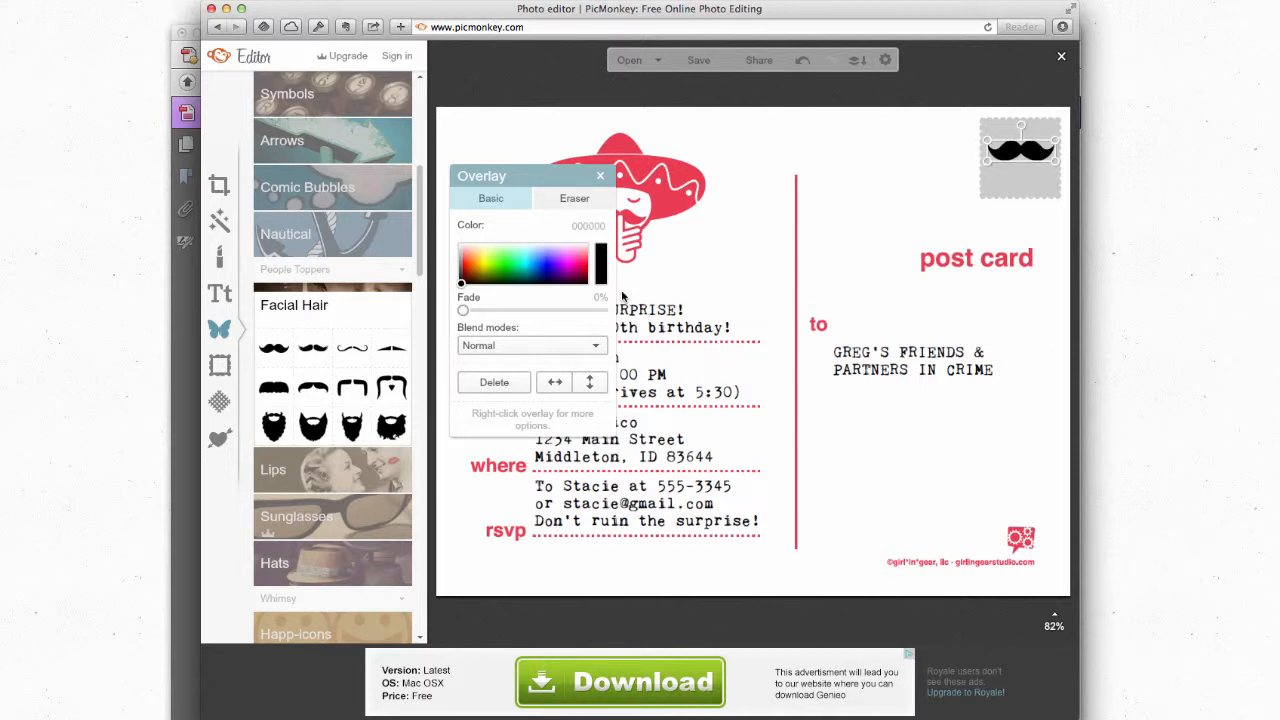
{"action": "left_click", "coordinate": [600, 178]}
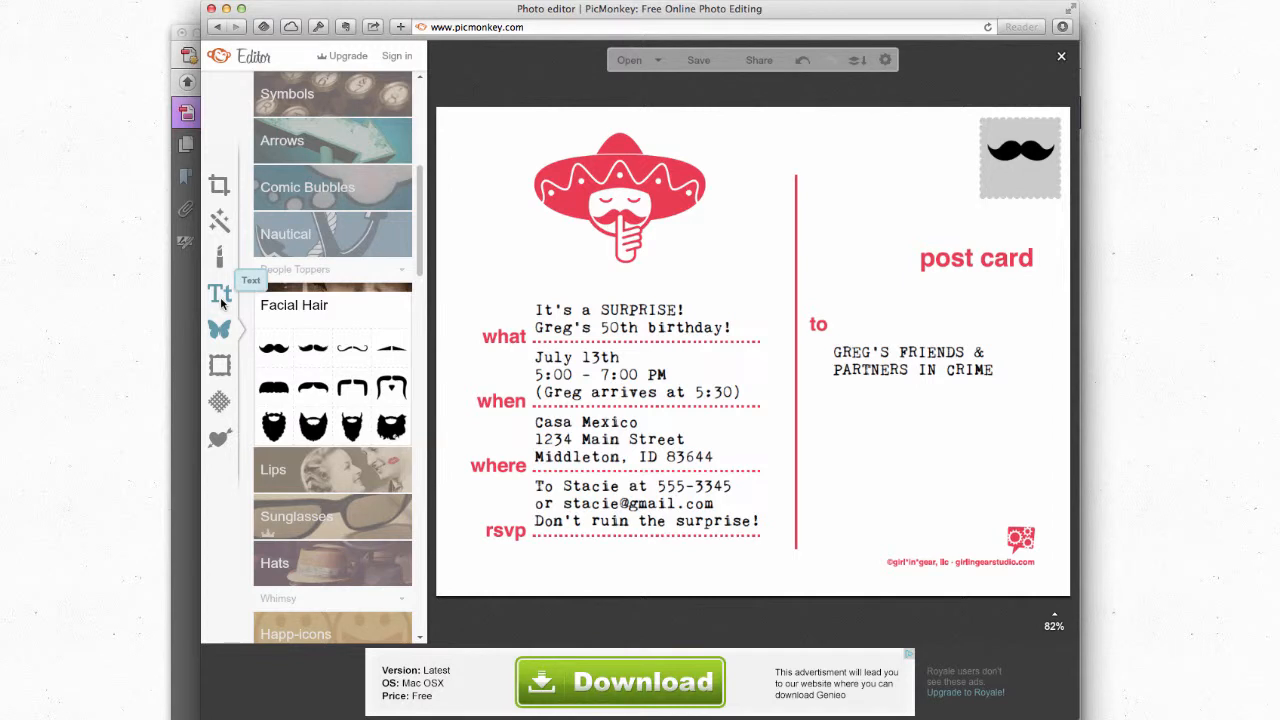
Step: Add a '29' text box in the Ultra font and narrow it
{"action": "left_click", "coordinate": [221, 301]}
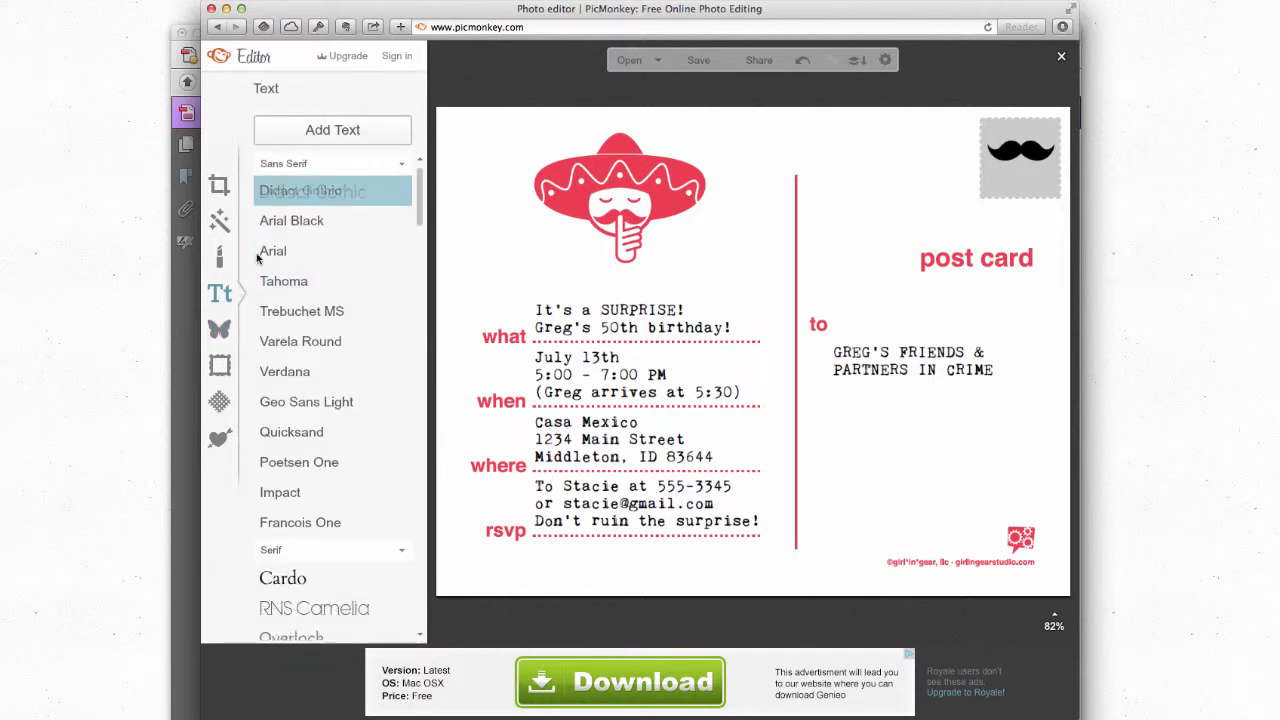
{"action": "left_click", "coordinate": [333, 130]}
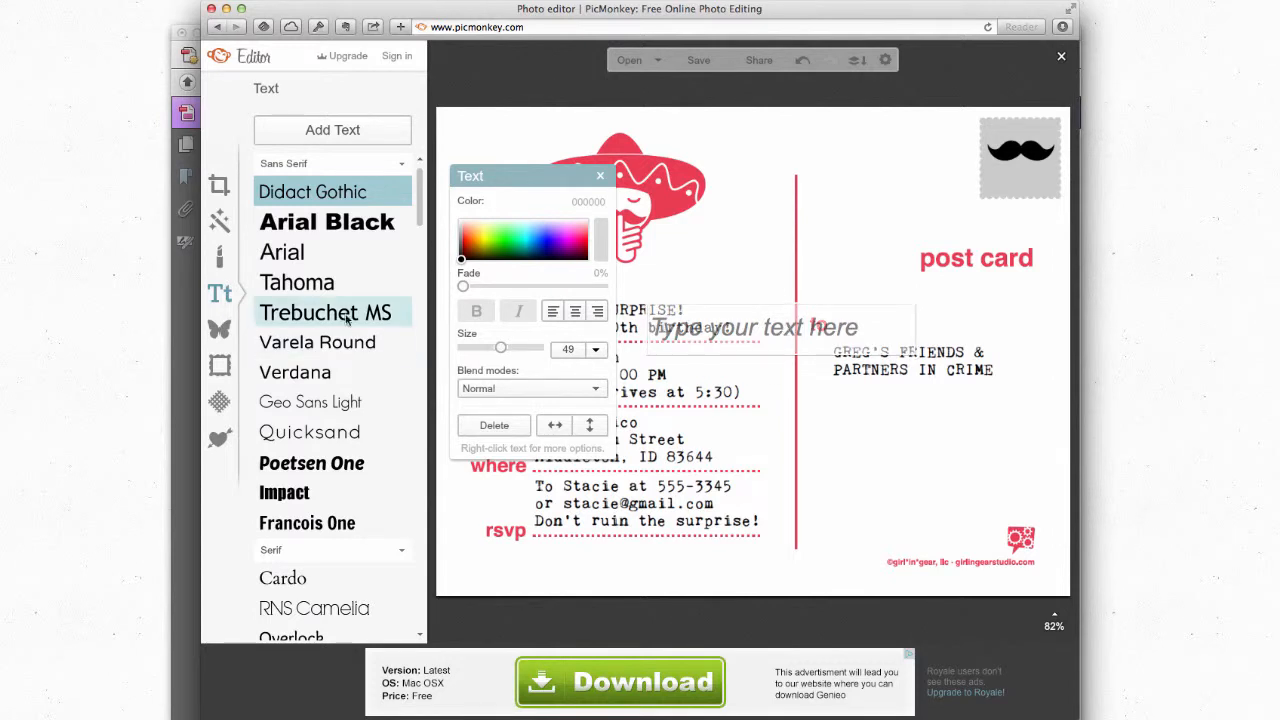
{"action": "scroll", "coordinate": [421, 190], "scroll_direction": "down", "scroll_amount": 10}
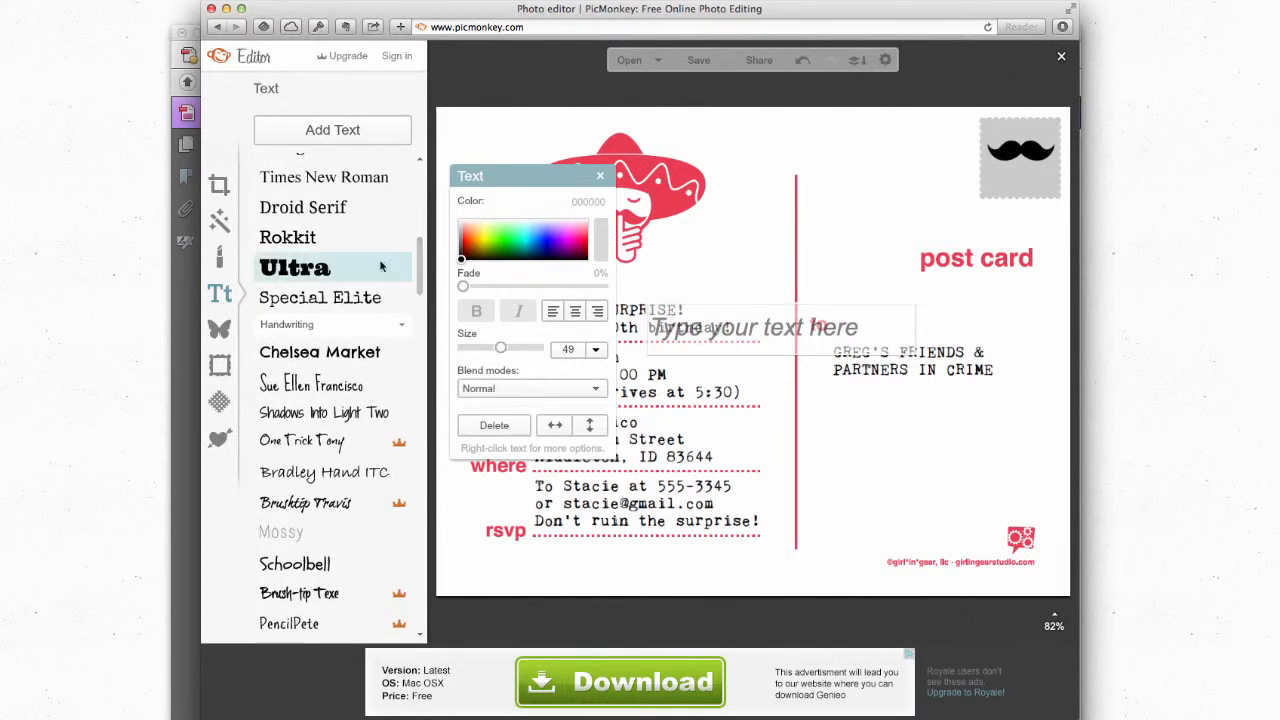
{"action": "left_click", "coordinate": [330, 267]}
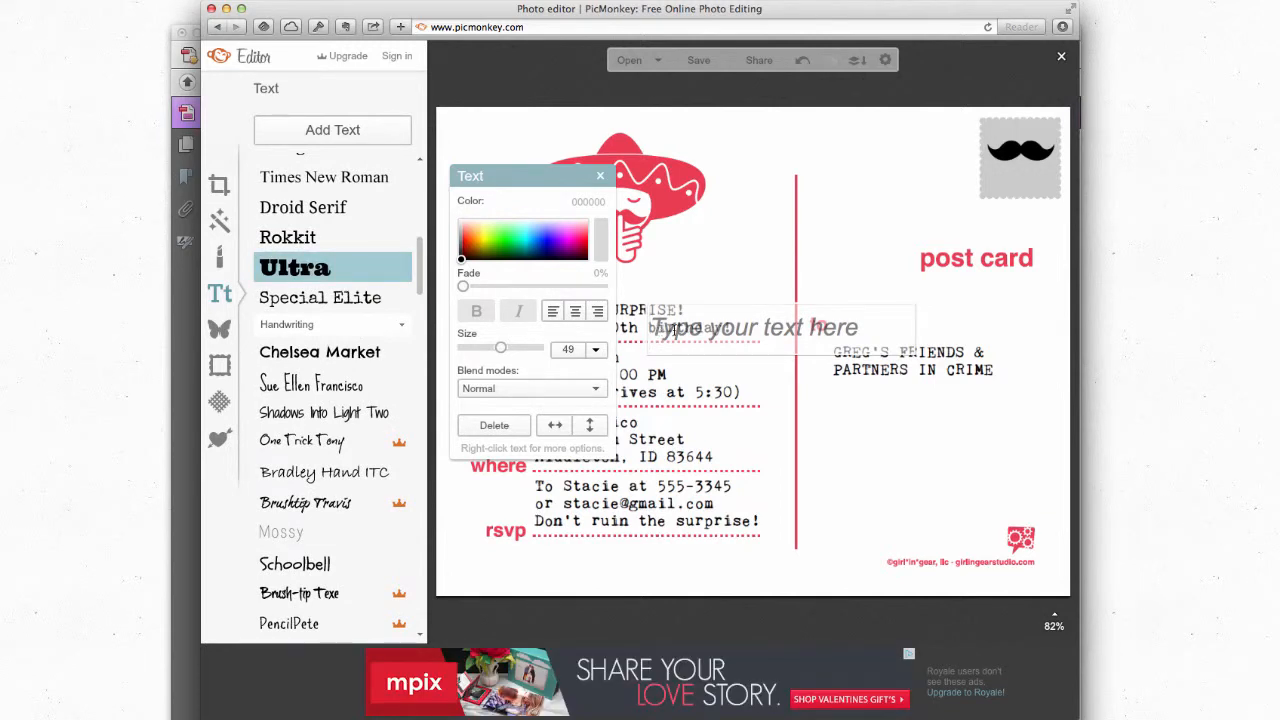
{"action": "type", "text": "269"}
{"action": "key", "text": "BackSpace"}
{"action": "key", "text": "BackSpace"}
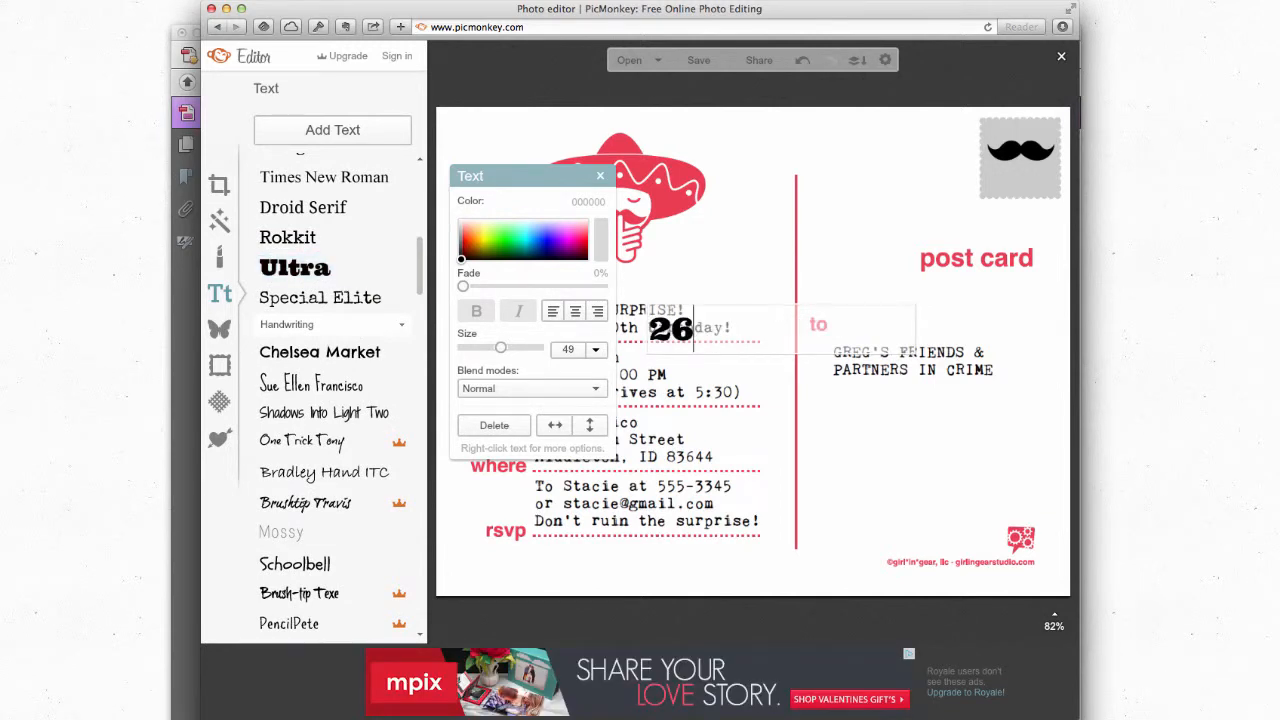
{"action": "type", "text": "9"}
{"action": "left_click", "coordinate": [915, 328]}
{"action": "left_click_drag", "start_coordinate": [915, 328], "coordinate": [700, 328]}
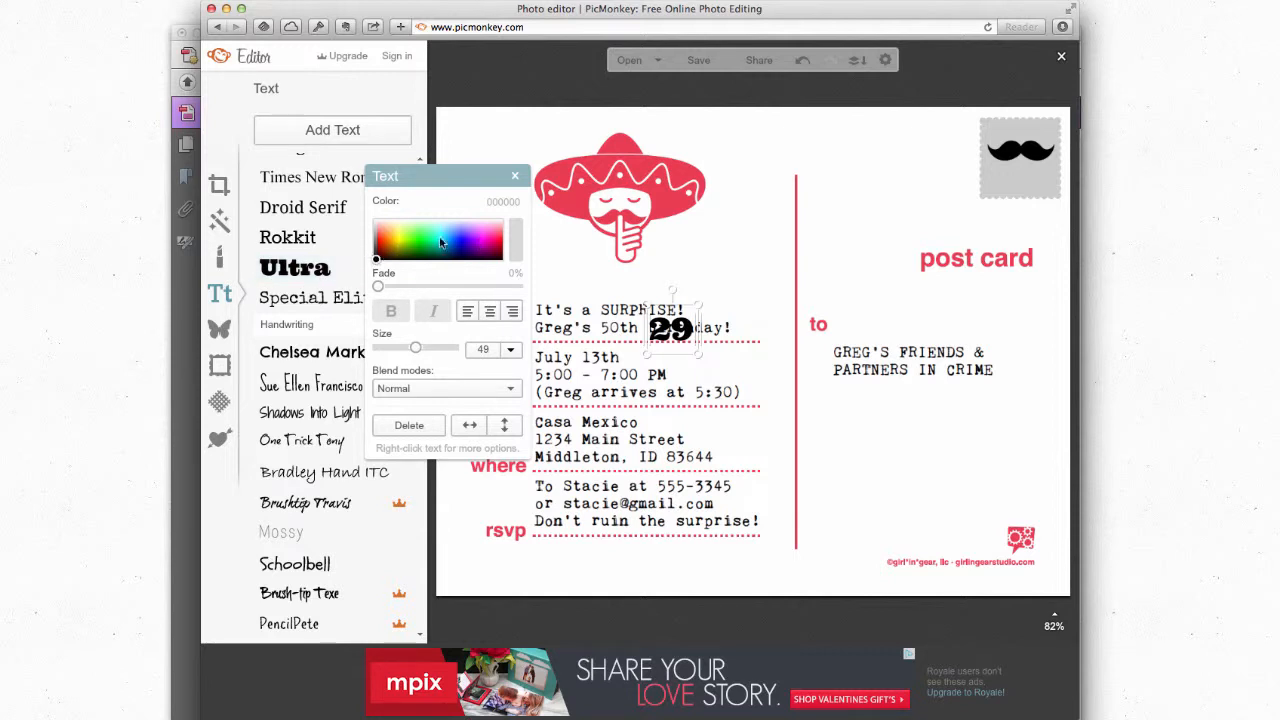
Step: Colour the 29 pink (ff097c) and move it onto the mustache stamp
{"action": "left_click_drag", "start_coordinate": [378, 262], "coordinate": [493, 246]}
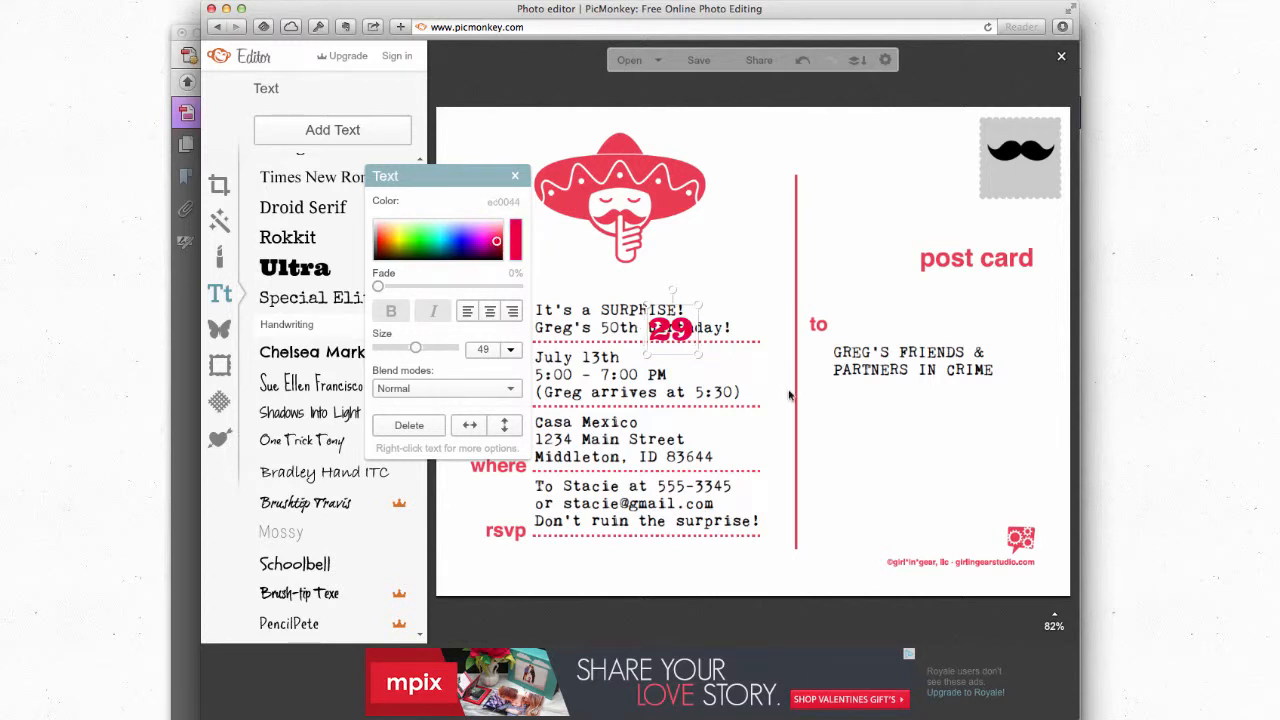
{"action": "left_click_drag", "start_coordinate": [684, 330], "coordinate": [1037, 182]}
{"action": "left_click", "coordinate": [1018, 150]}
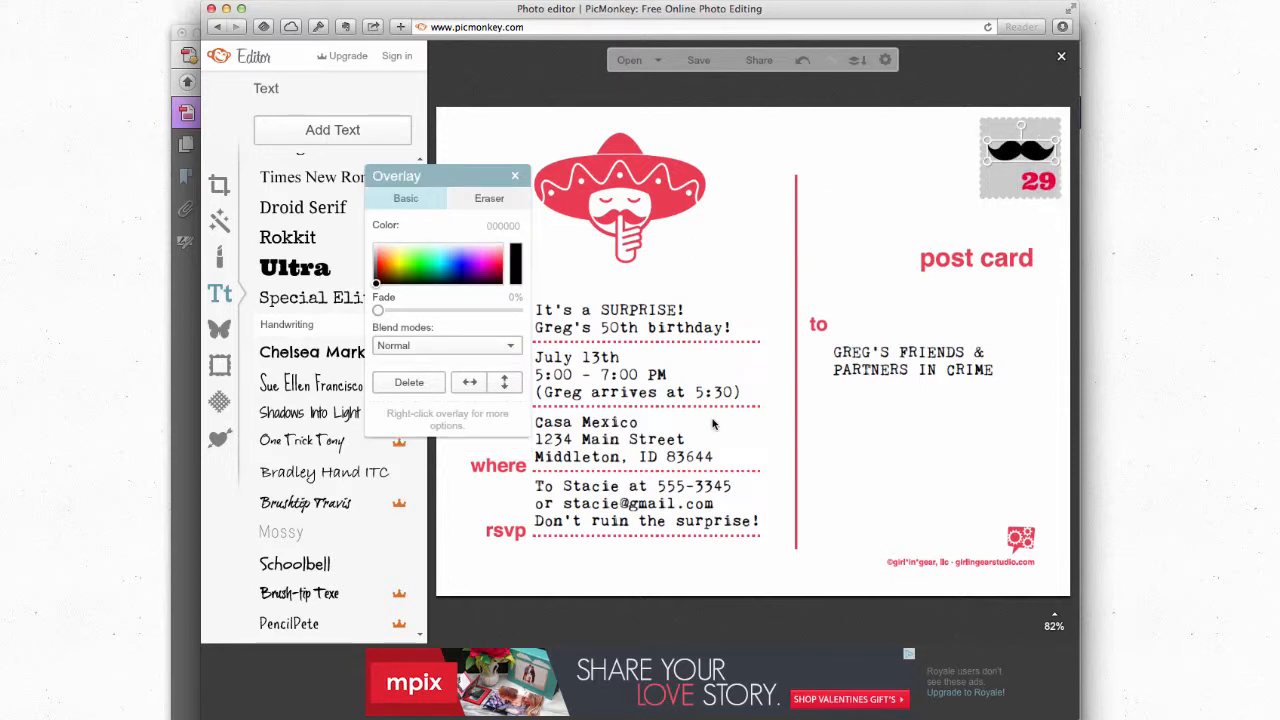
Step: Deselect the mustache and stamp overlays, then open a new Safari window
{"action": "left_click", "coordinate": [908, 217]}
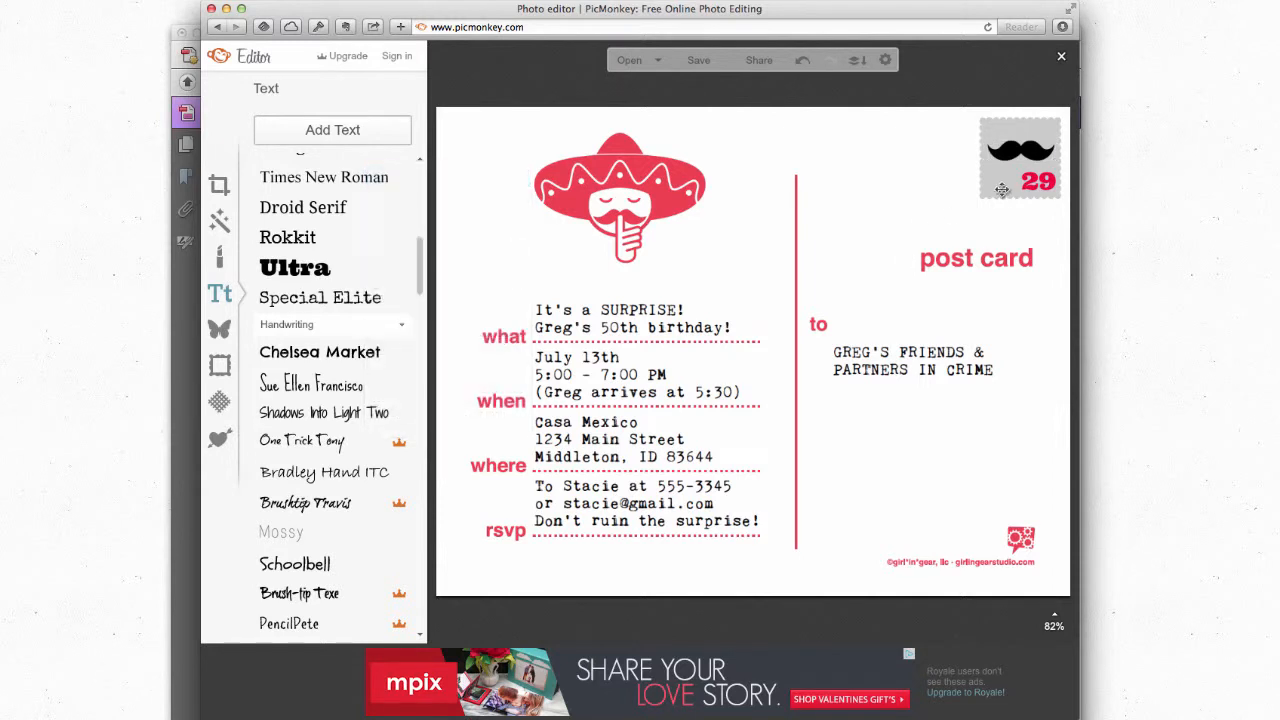
{"action": "left_click", "coordinate": [993, 191]}
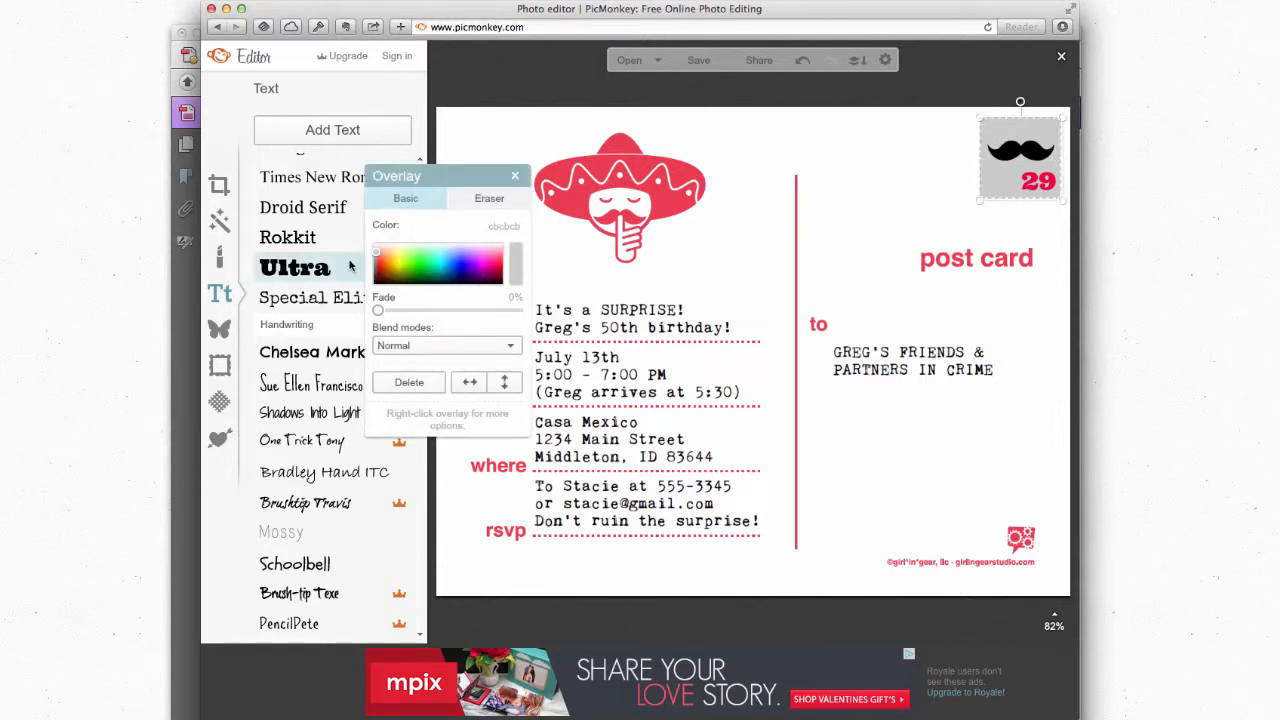
{"action": "left_click", "coordinate": [884, 232]}
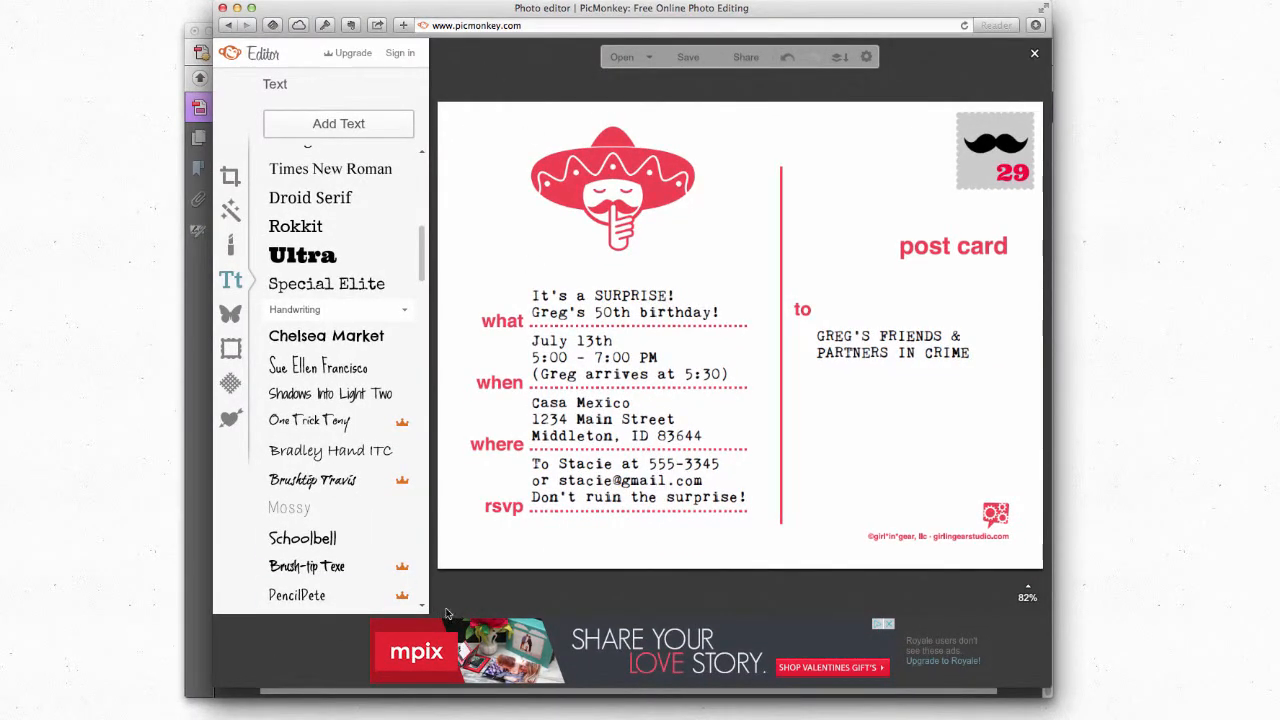
{"action": "key", "text": "super+n"}
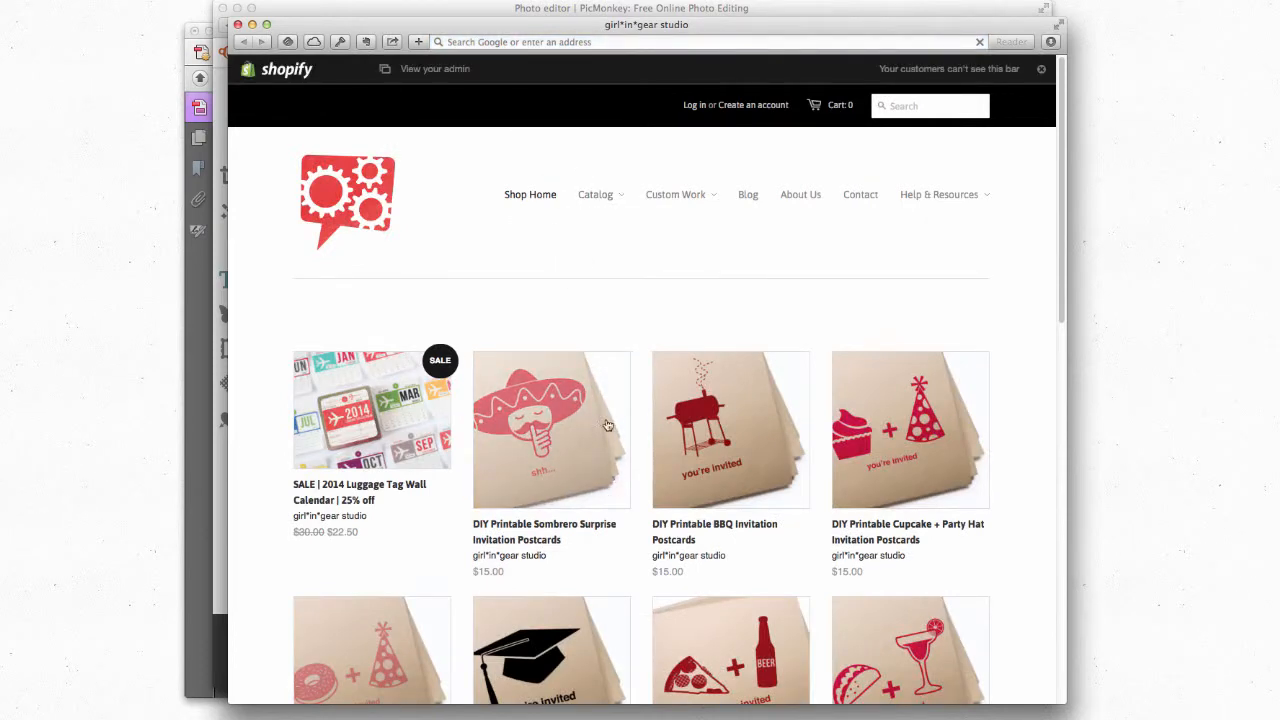
Step: View the Sombrero postcard product page and its full-size front image, then go back
{"action": "left_click", "coordinate": [553, 428]}
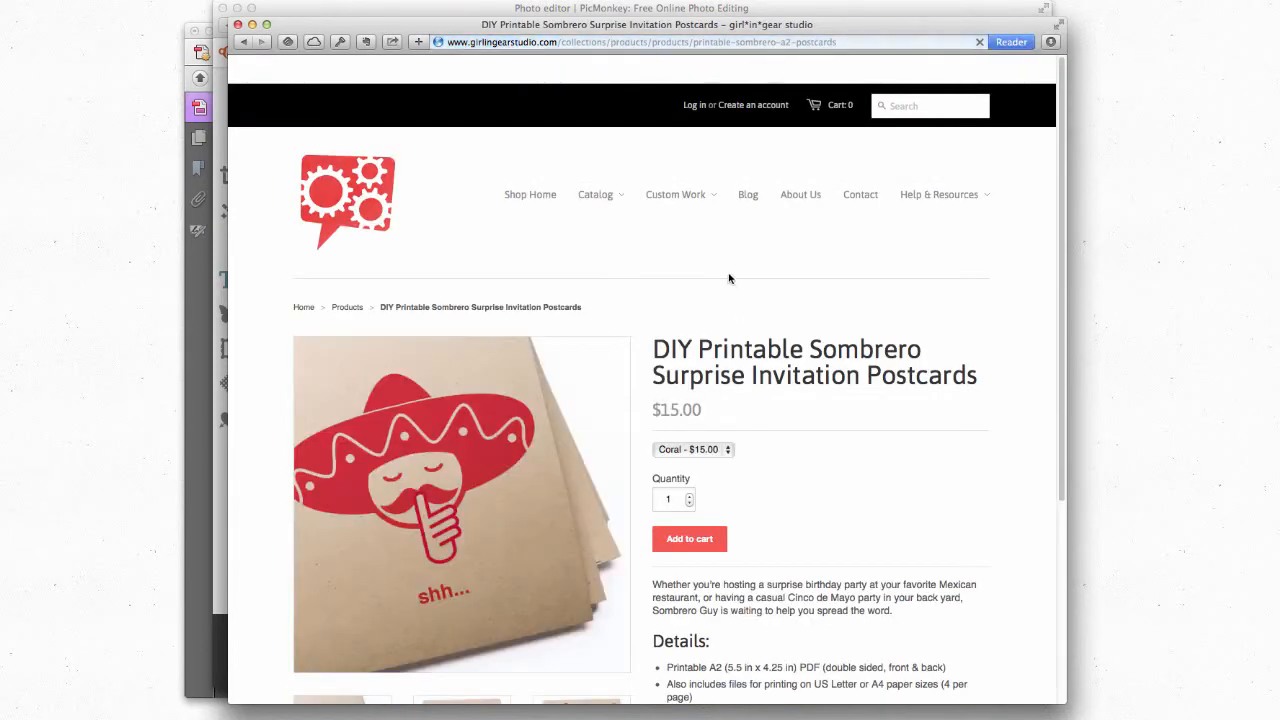
{"action": "scroll", "coordinate": [729, 277], "scroll_direction": "down", "scroll_amount": 5}
{"action": "left_click", "coordinate": [472, 460]}
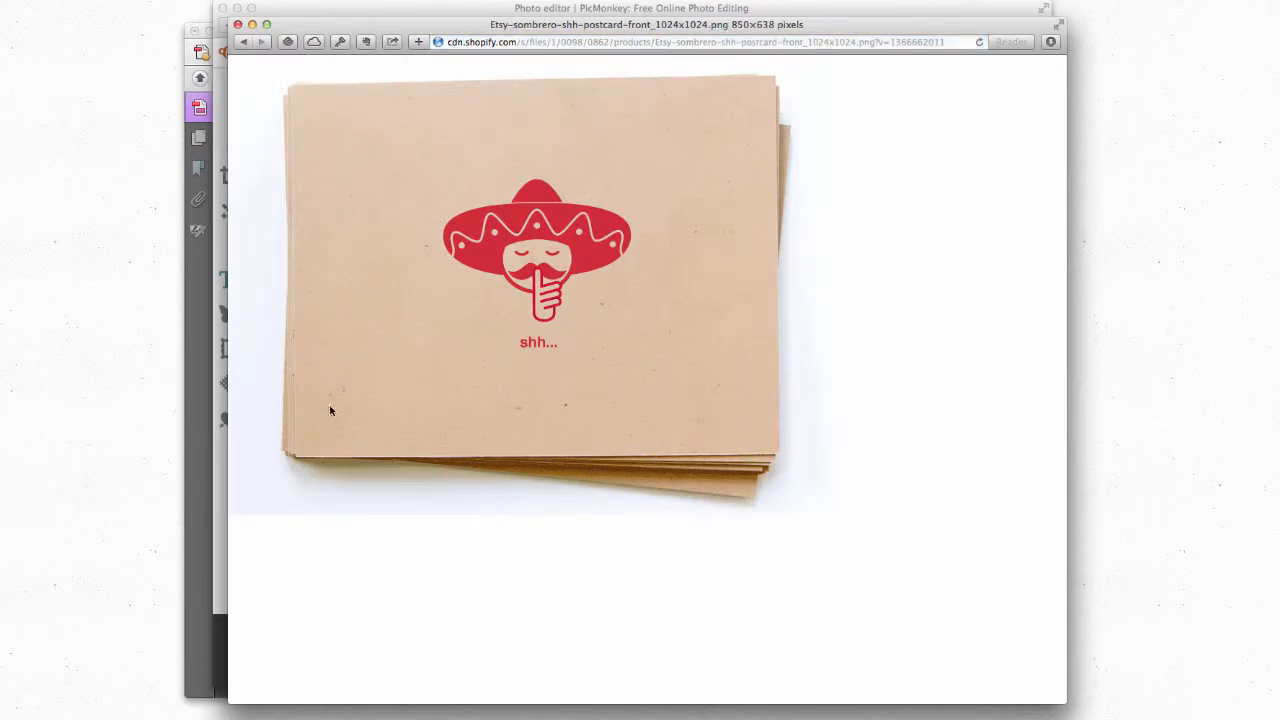
{"action": "left_click", "coordinate": [243, 42]}
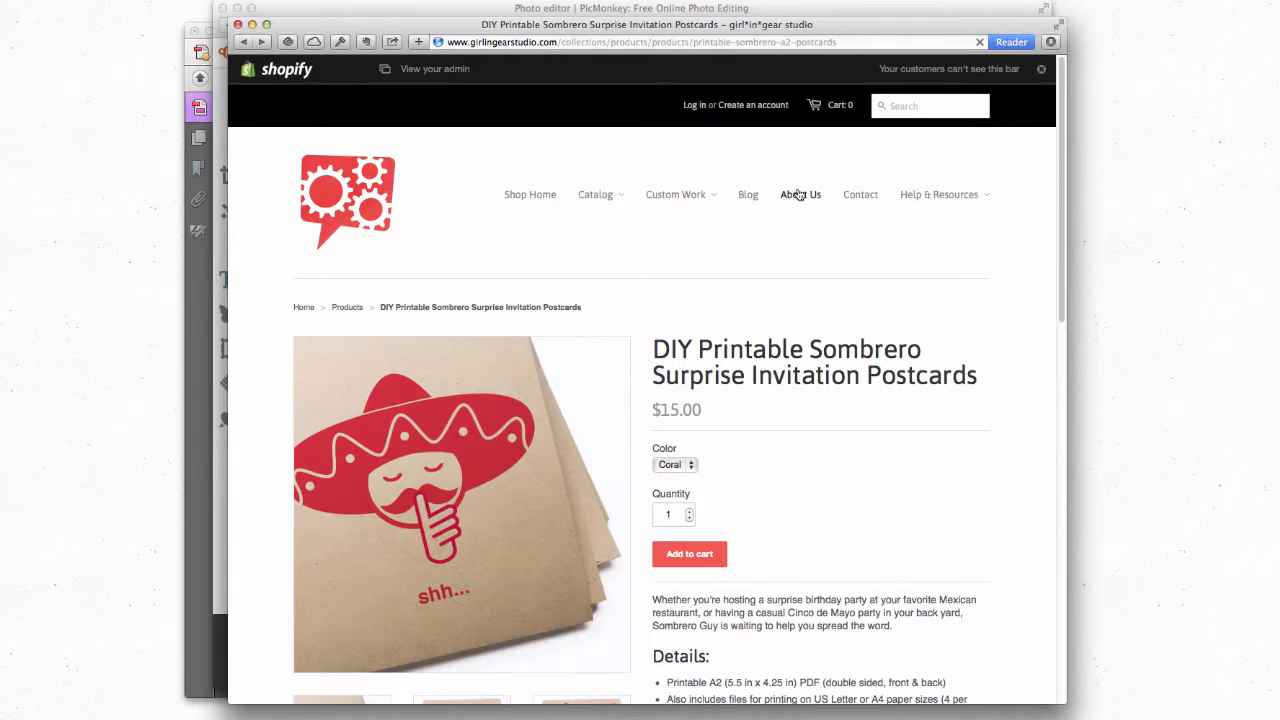
Step: Go to Help & Resources > Freebies & Downloads to find the Birch and Kraft postcard textures
{"action": "mouse_move", "coordinate": [916, 196]}
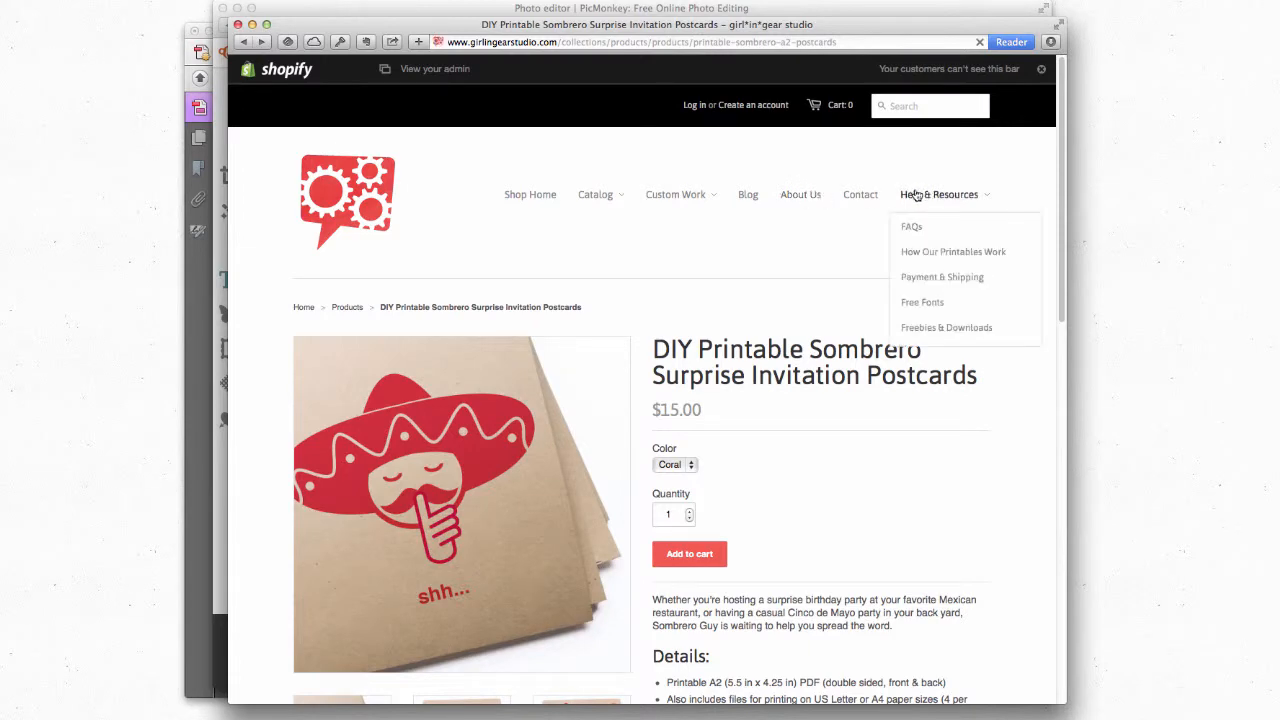
{"action": "left_click", "coordinate": [931, 328]}
{"action": "scroll", "coordinate": [548, 353], "scroll_direction": "down", "scroll_amount": 3}
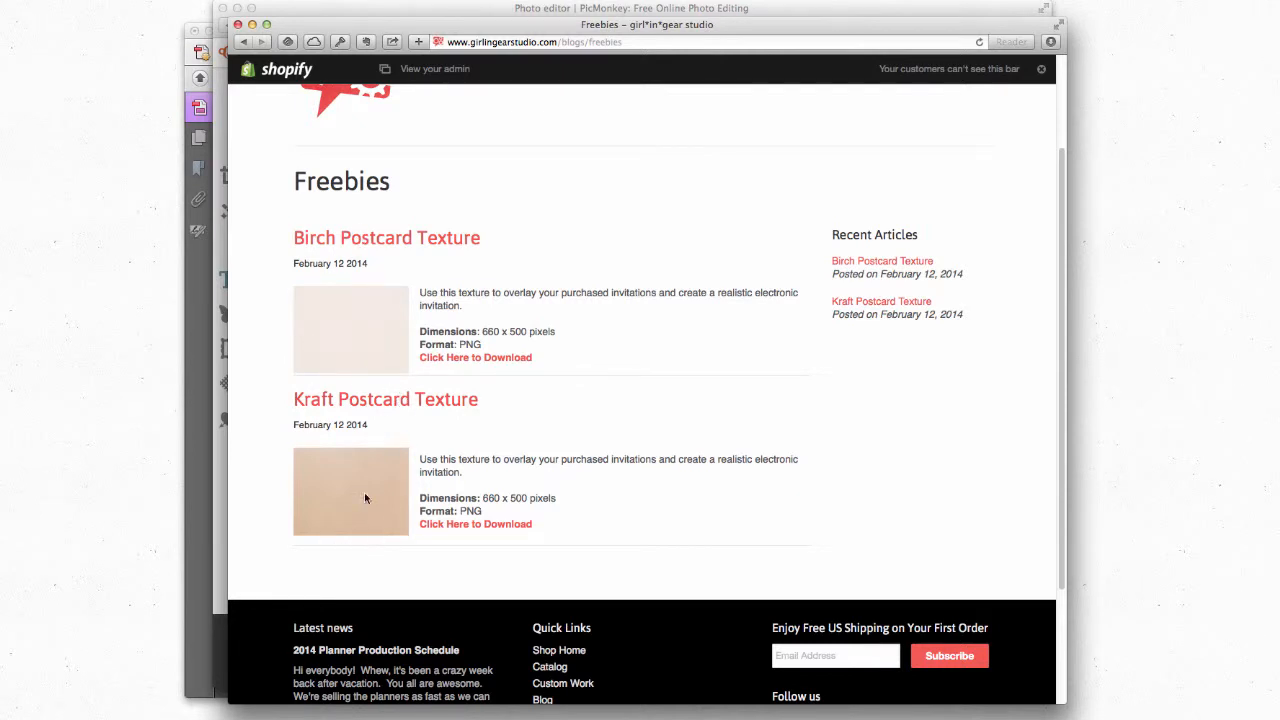
Step: Download the Kraft Postcard Texture, save the image as kraft-postcard.png on the Desktop, and return to PicMonkey
{"action": "left_click", "coordinate": [478, 530]}
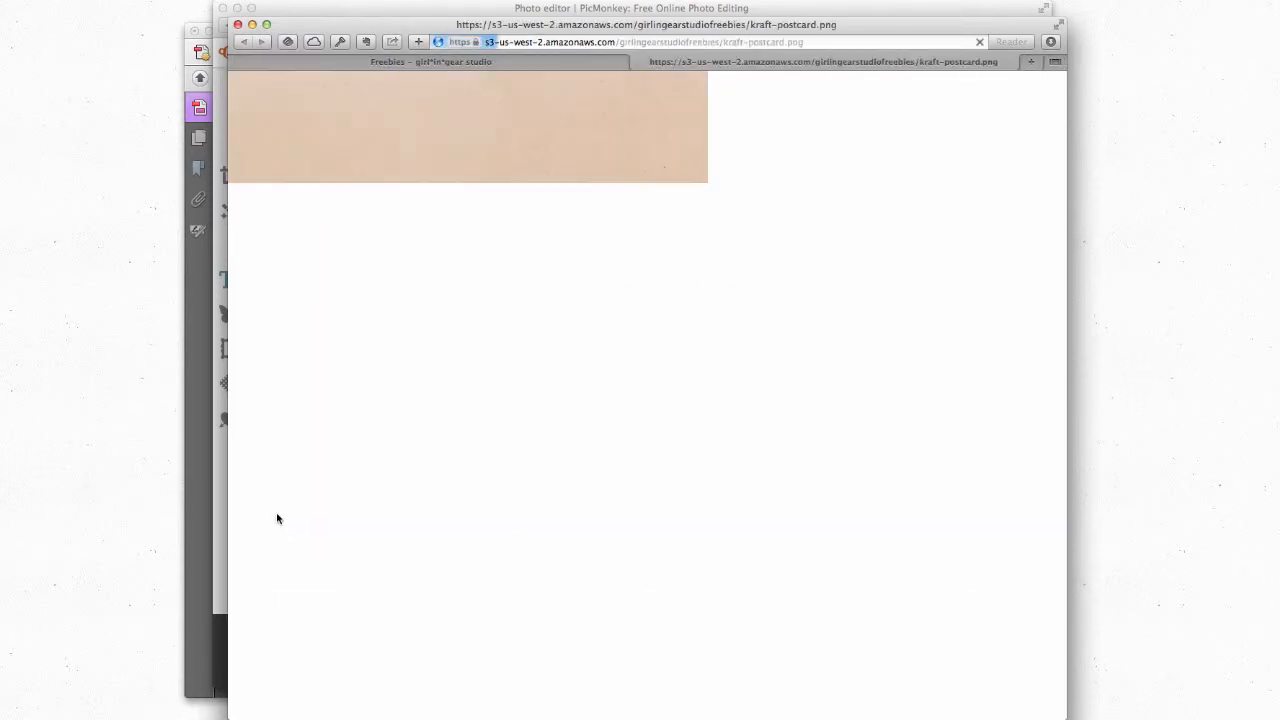
{"action": "right_click", "coordinate": [400, 241]}
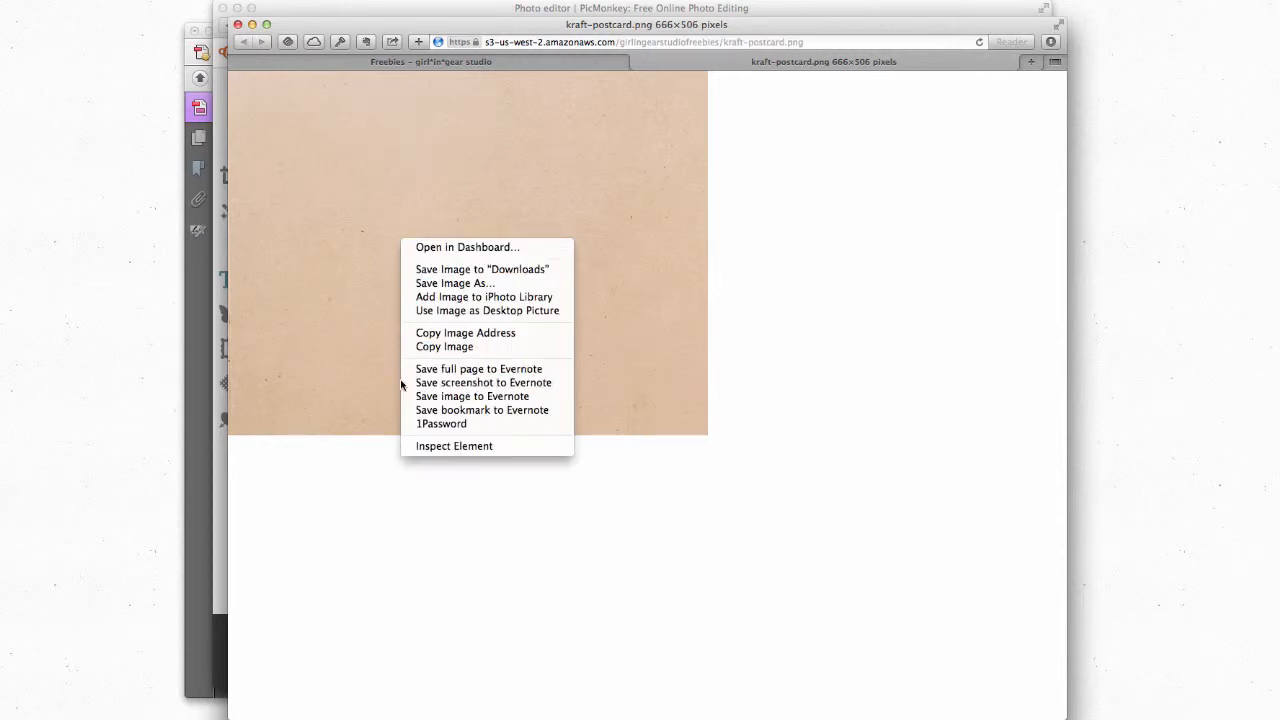
{"action": "left_click", "coordinate": [466, 284]}
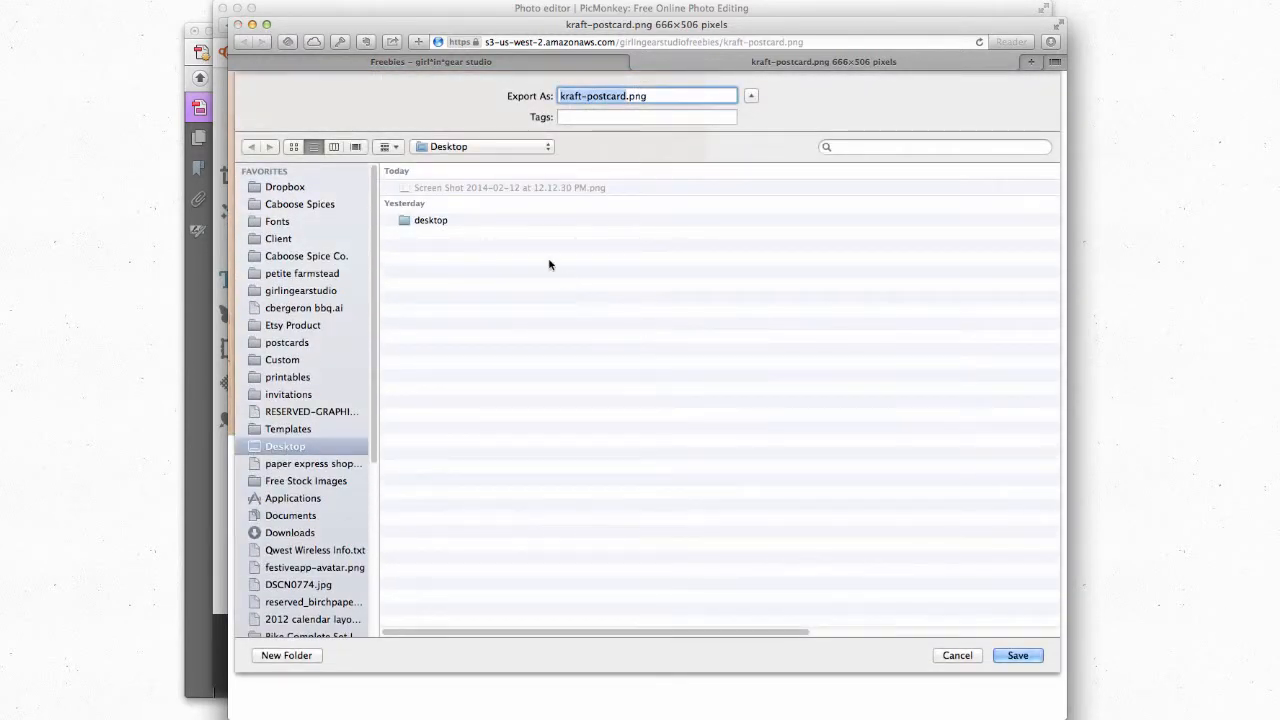
{"action": "left_click", "coordinate": [1017, 655]}
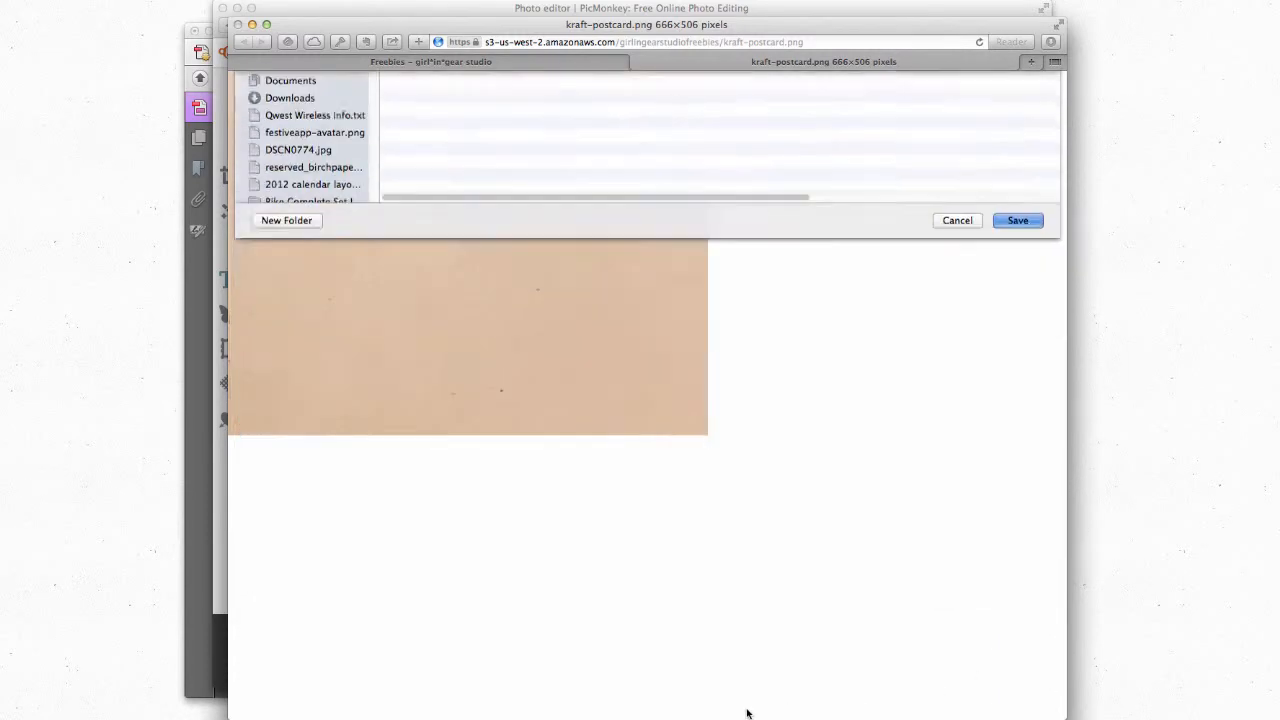
{"action": "left_click", "coordinate": [482, 9]}
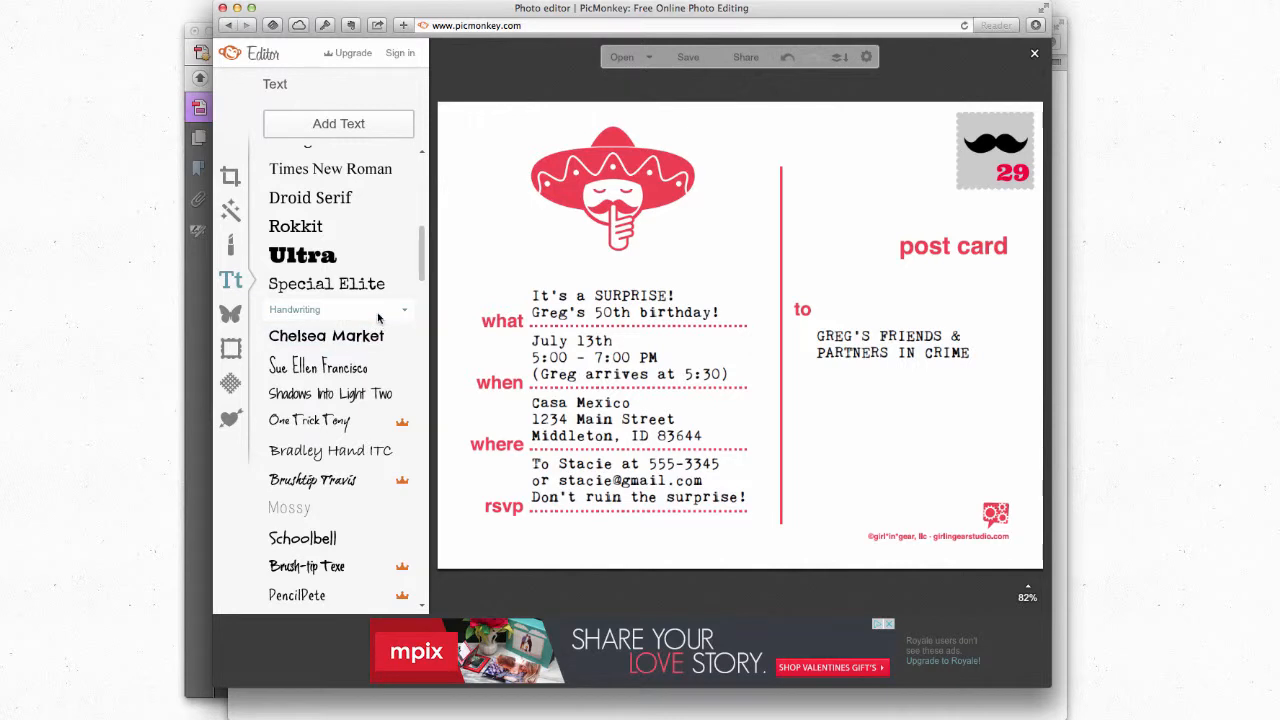
Step: Apply kraft-postcard.png as your own texture with Fade 0% and Saturation 83%
{"action": "left_click", "coordinate": [230, 386]}
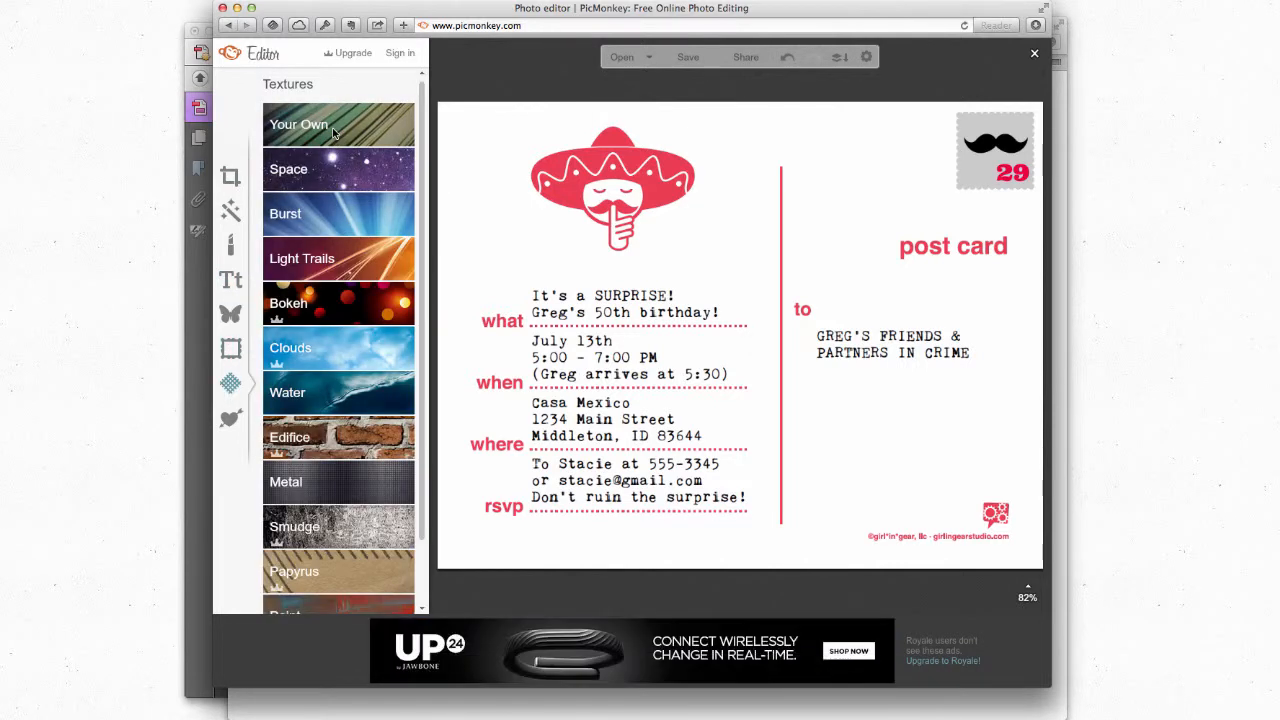
{"action": "left_click", "coordinate": [334, 133]}
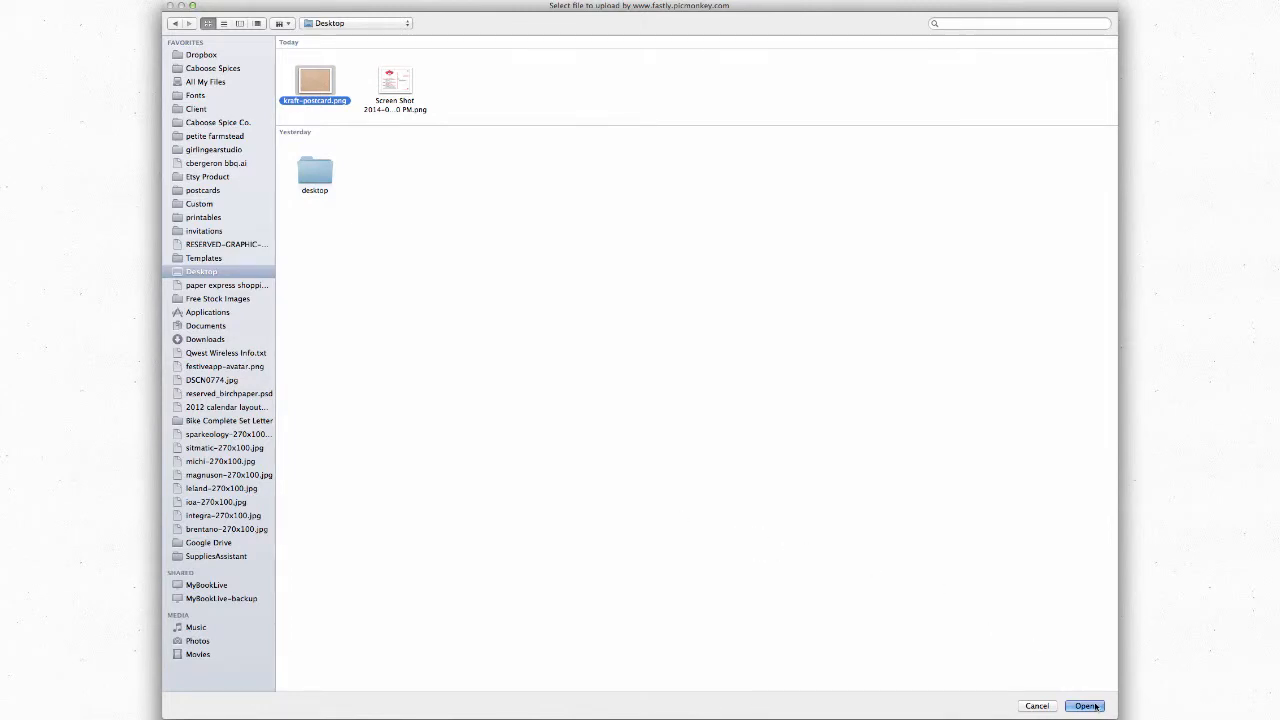
{"action": "left_click", "coordinate": [1096, 706]}
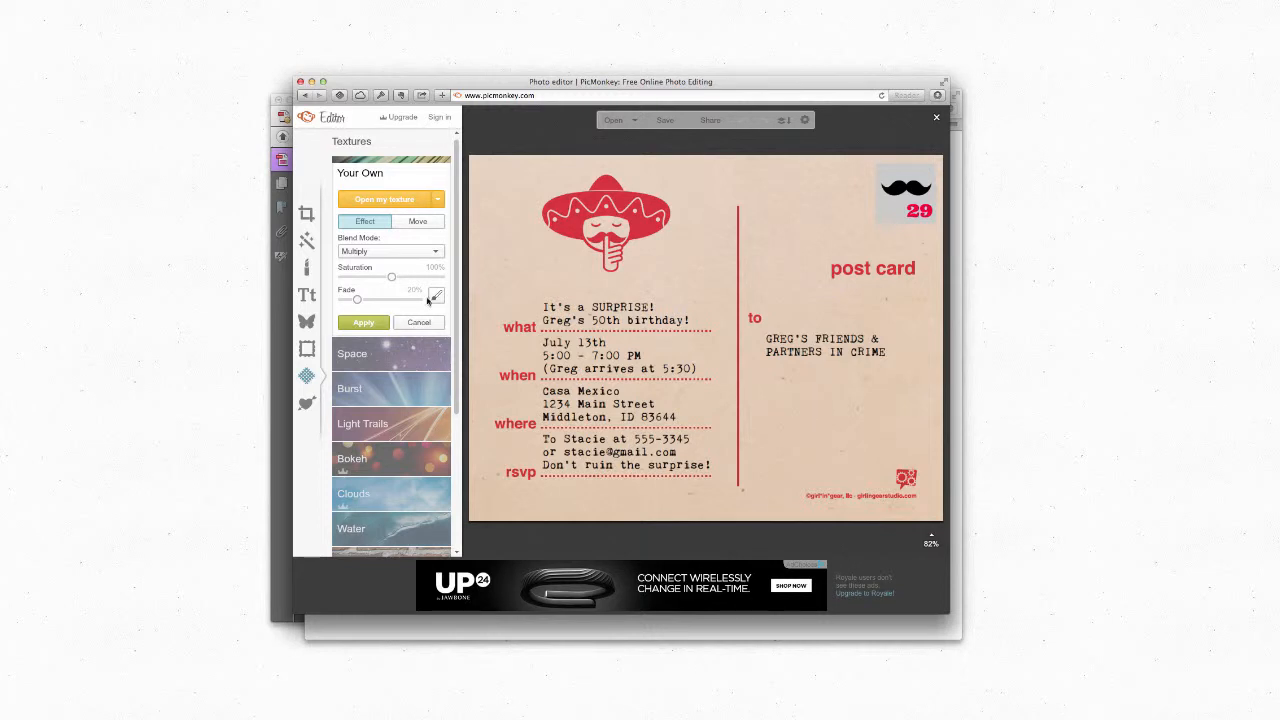
{"action": "left_click_drag", "start_coordinate": [357, 299], "coordinate": [342, 301]}
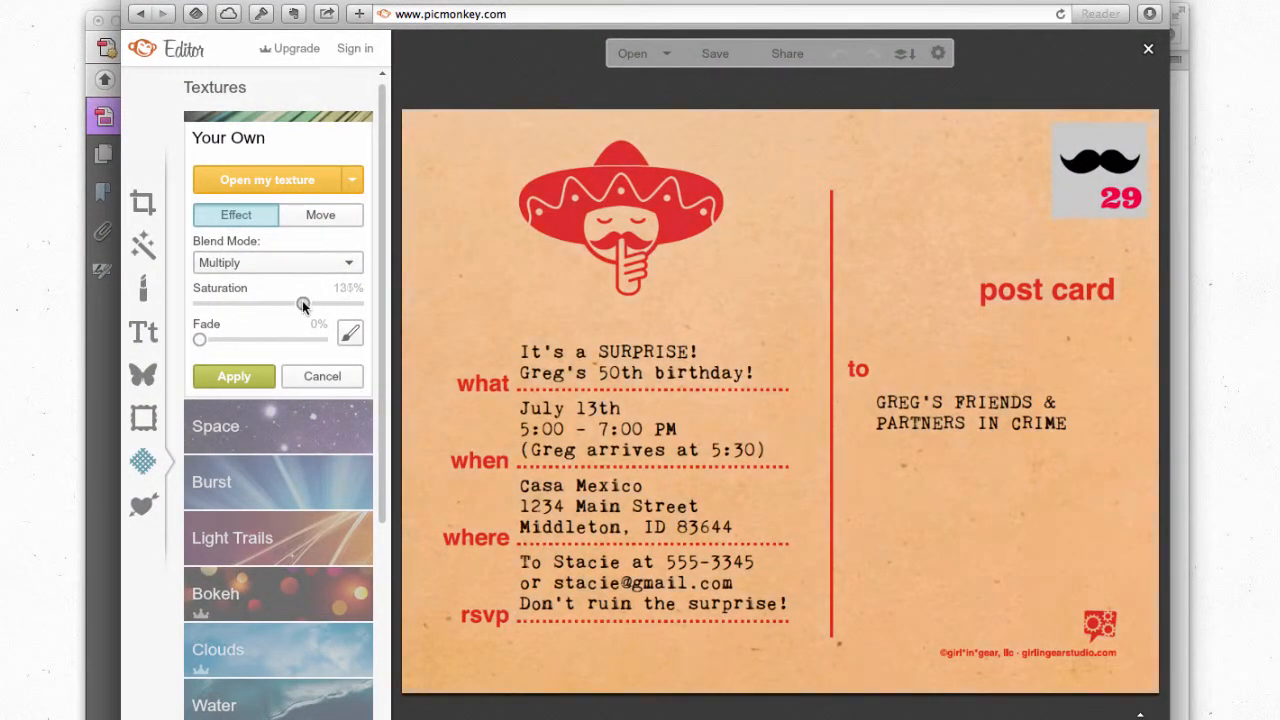
{"action": "mouse_move", "coordinate": [303, 305]}
{"action": "left_mouse_down"}
{"action": "mouse_move", "coordinate": [263, 311]}
{"action": "mouse_move", "coordinate": [282, 313]}
{"action": "left_mouse_up"}
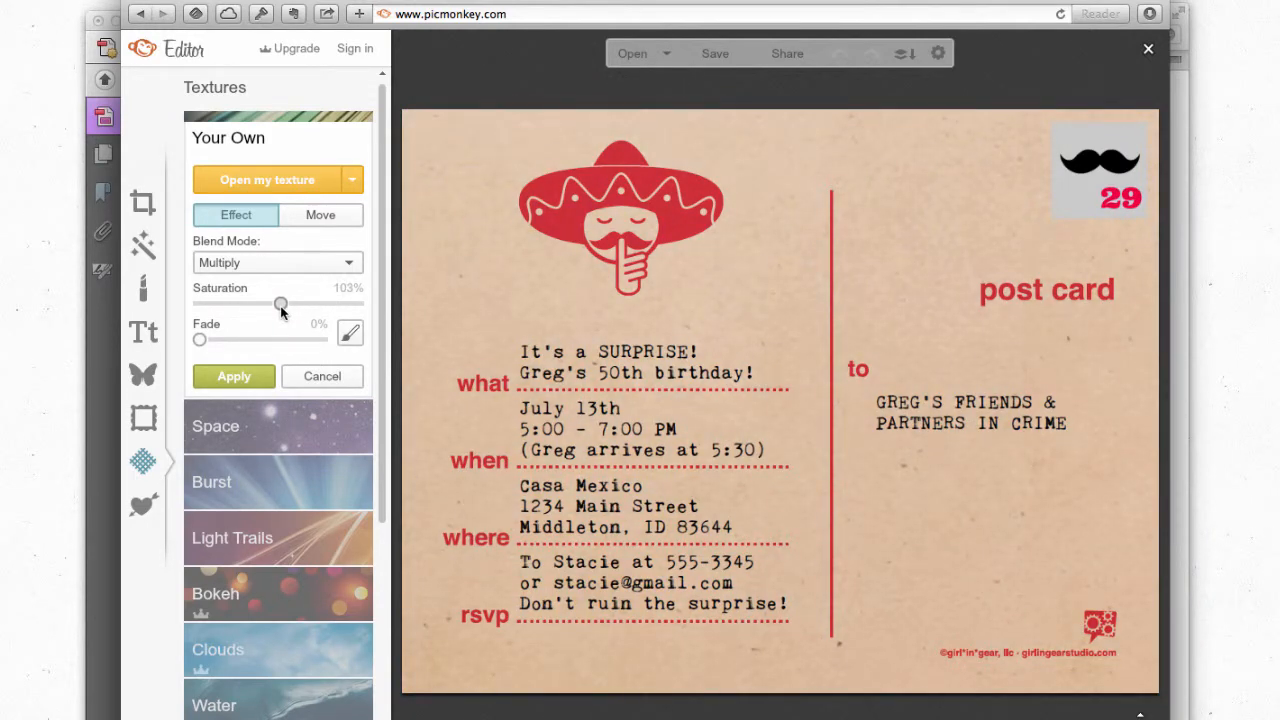
{"action": "left_click", "coordinate": [248, 376]}
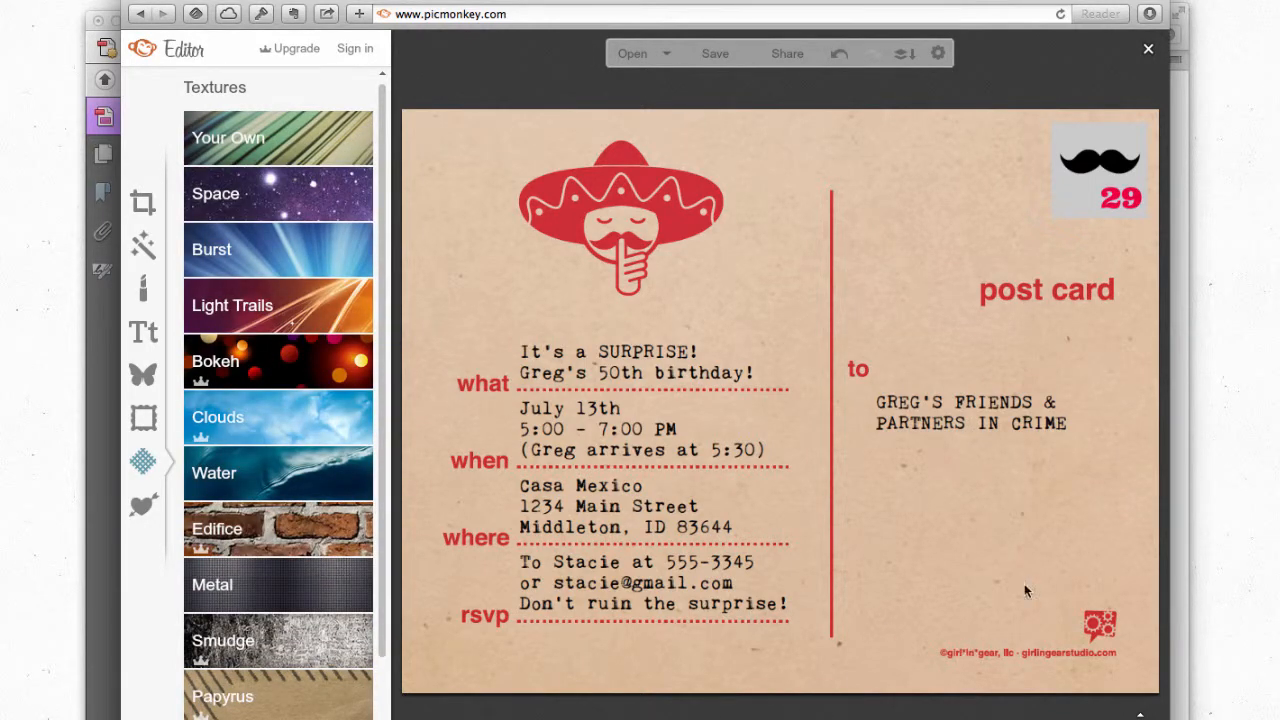
{"action": "left_click", "coordinate": [1078, 201]}
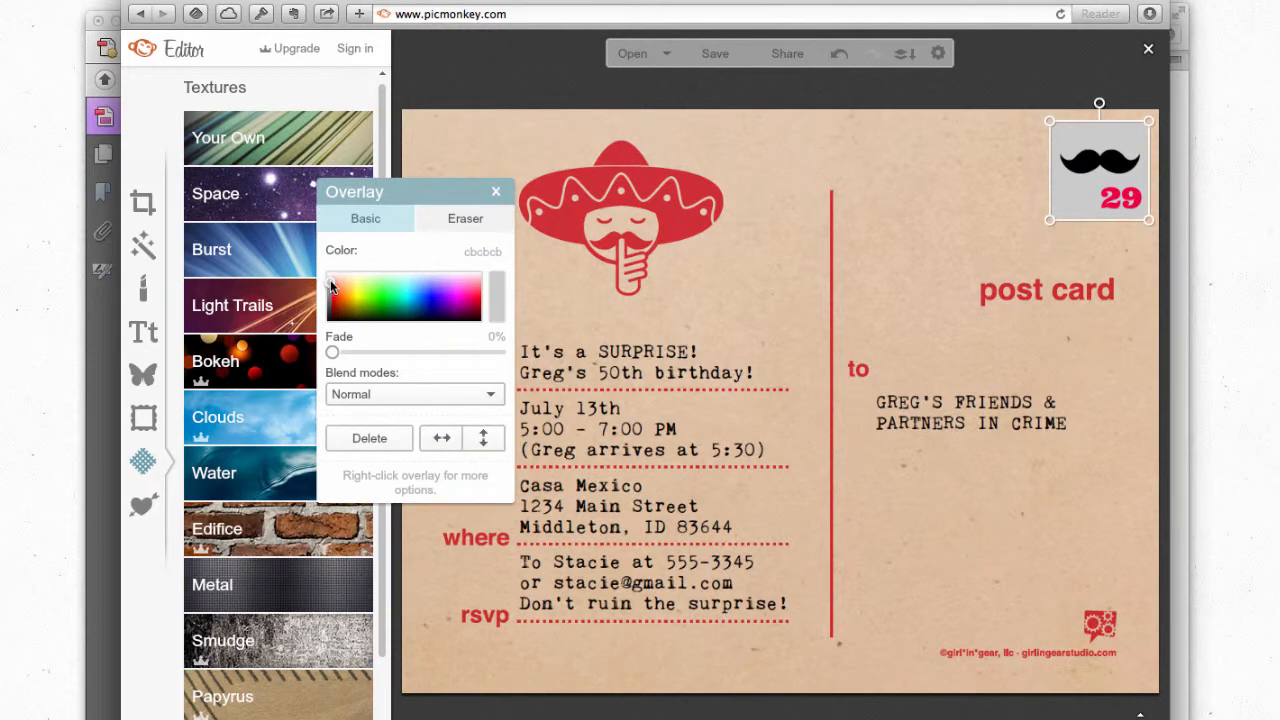
Step: Set the moustache stamp's overlay colour to white (ffffff)
{"action": "left_click_drag", "start_coordinate": [333, 287], "coordinate": [310, 266]}
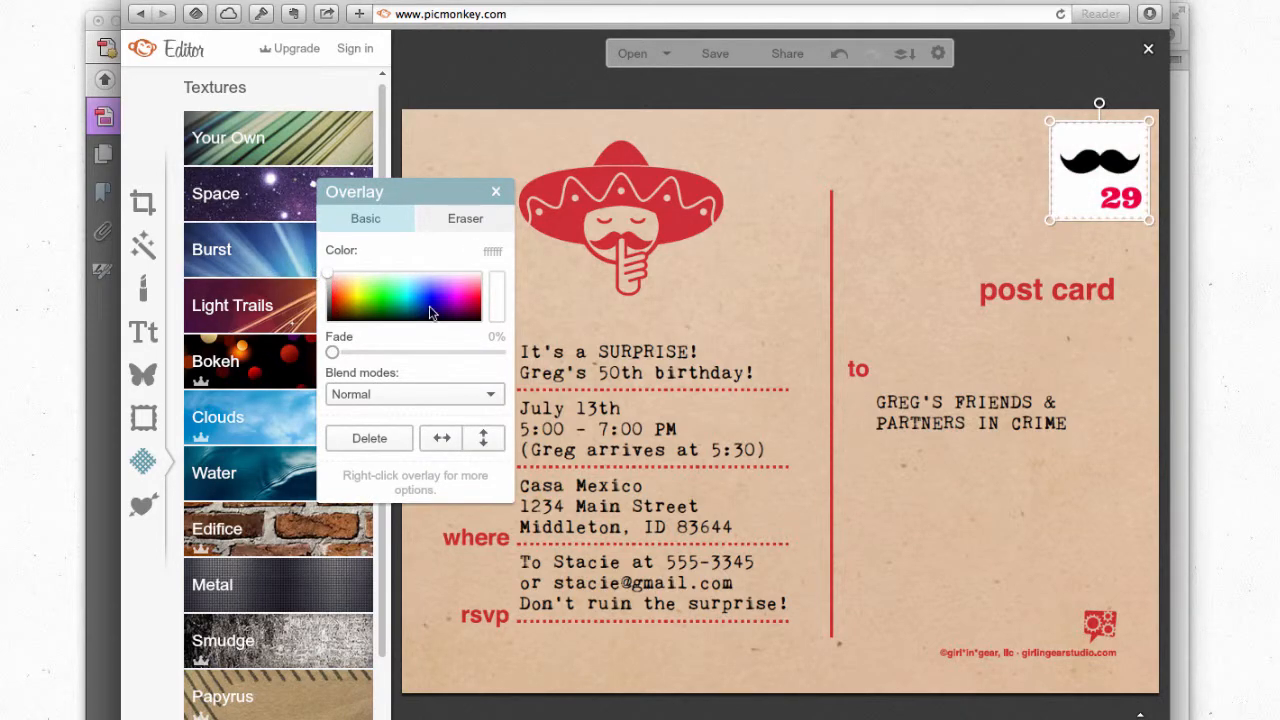
{"action": "left_click", "coordinate": [495, 191]}
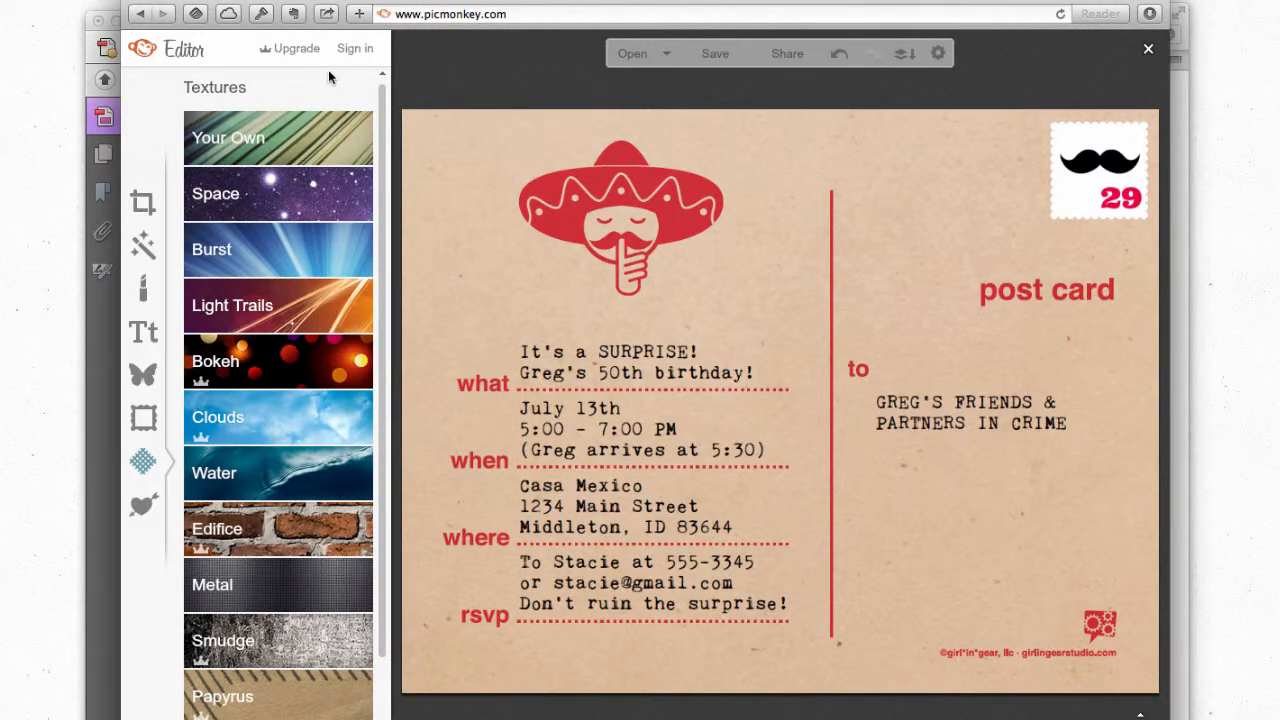
Step: Save the postcard as SombreroShhEmail.jpg to the Desktop and move the browser window lower
{"action": "left_click", "coordinate": [715, 53]}
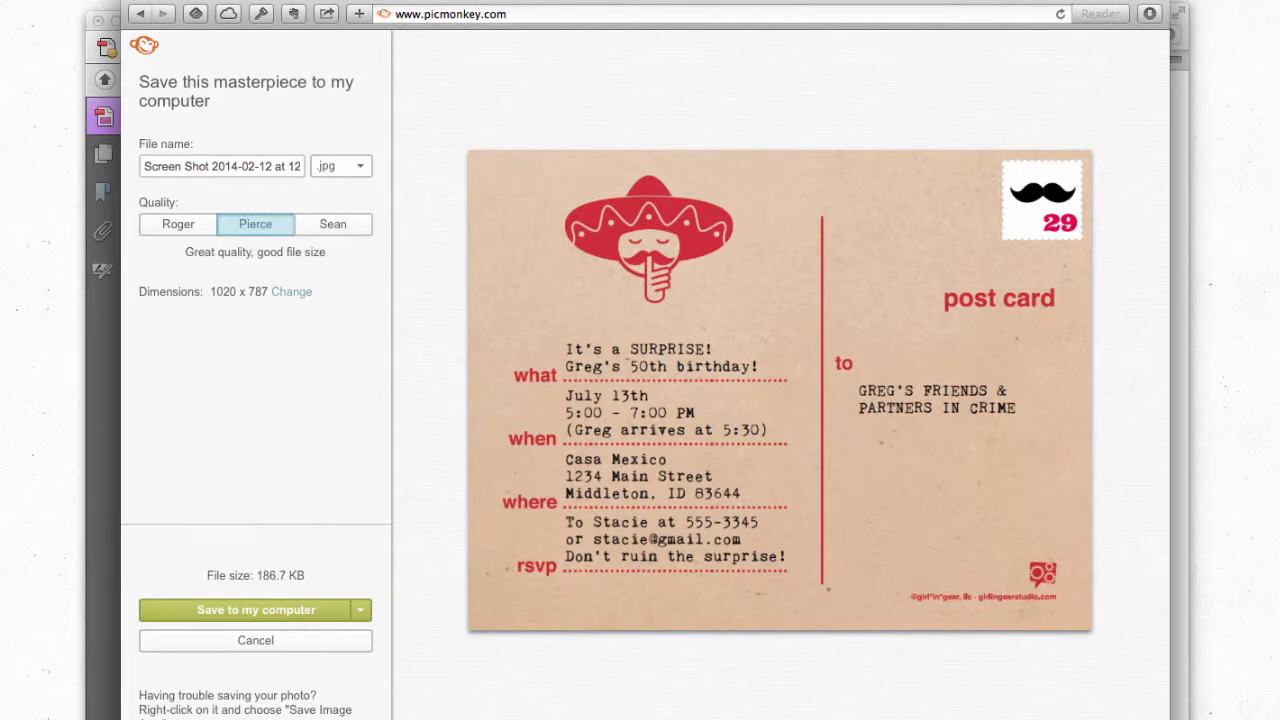
{"action": "left_click", "coordinate": [187, 168]}
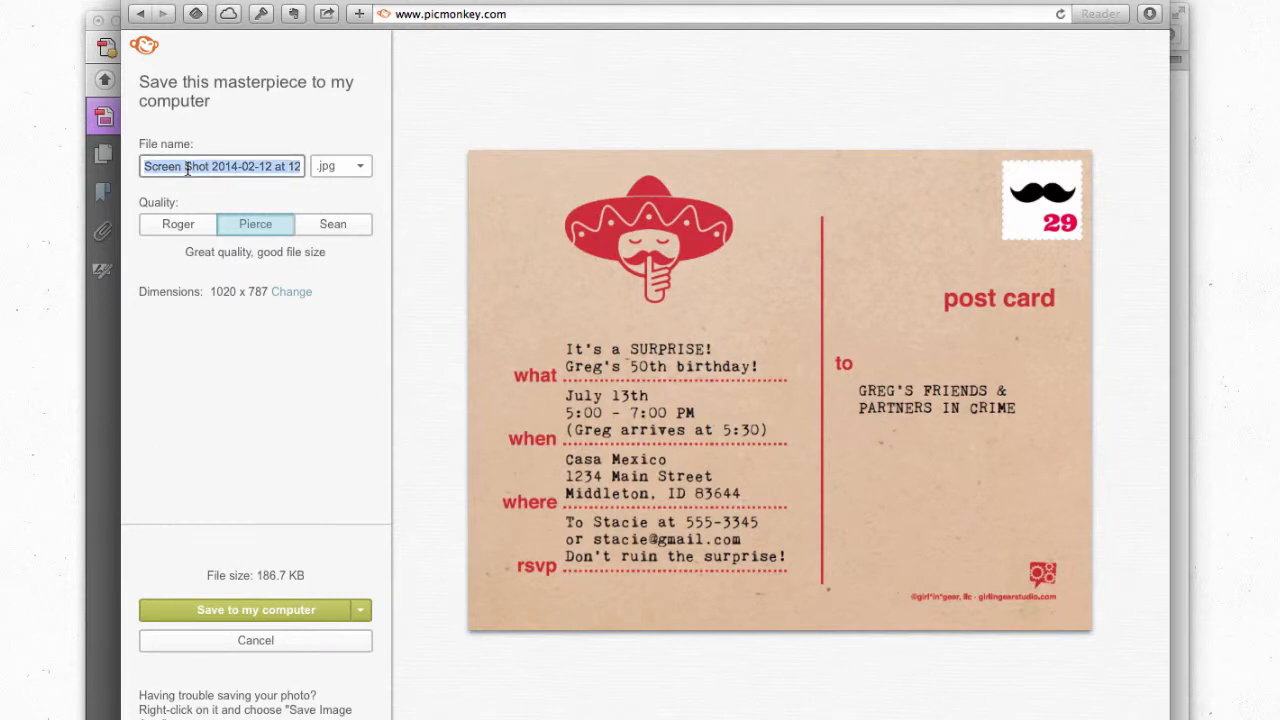
{"action": "type", "text": "SombreroShh"}
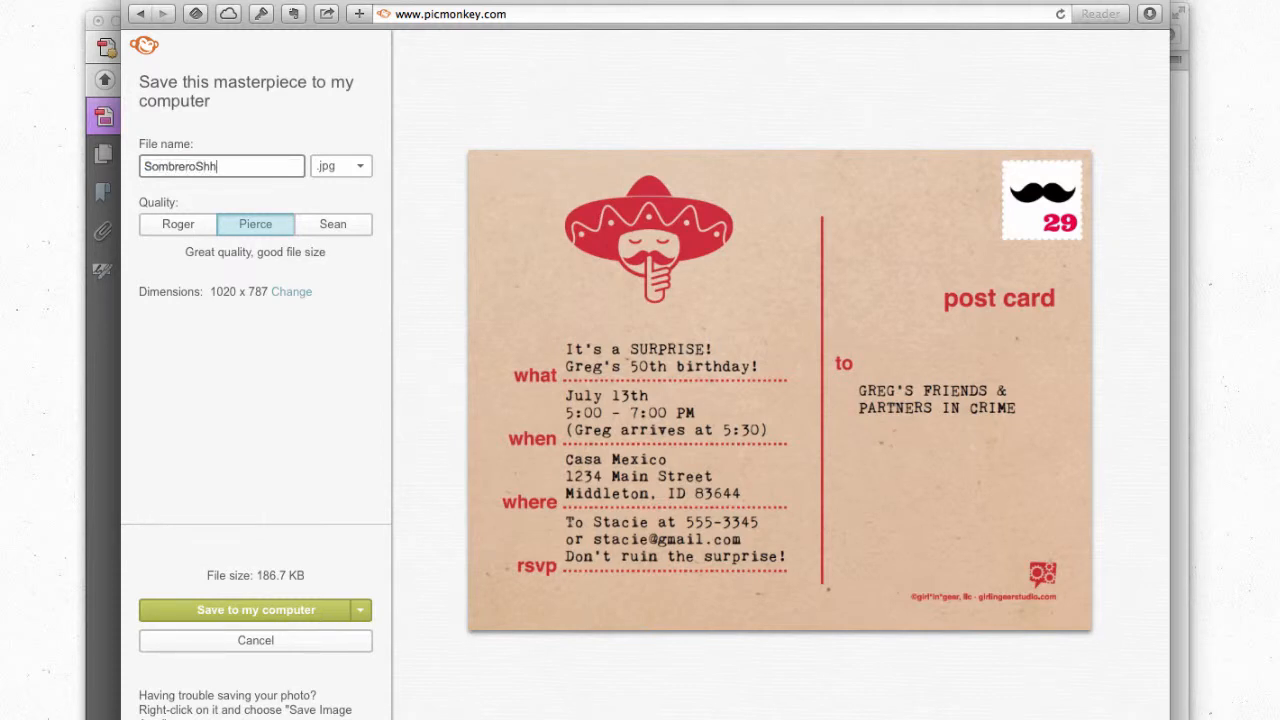
{"action": "type", "text": "Email"}
{"action": "left_click", "coordinate": [312, 614]}
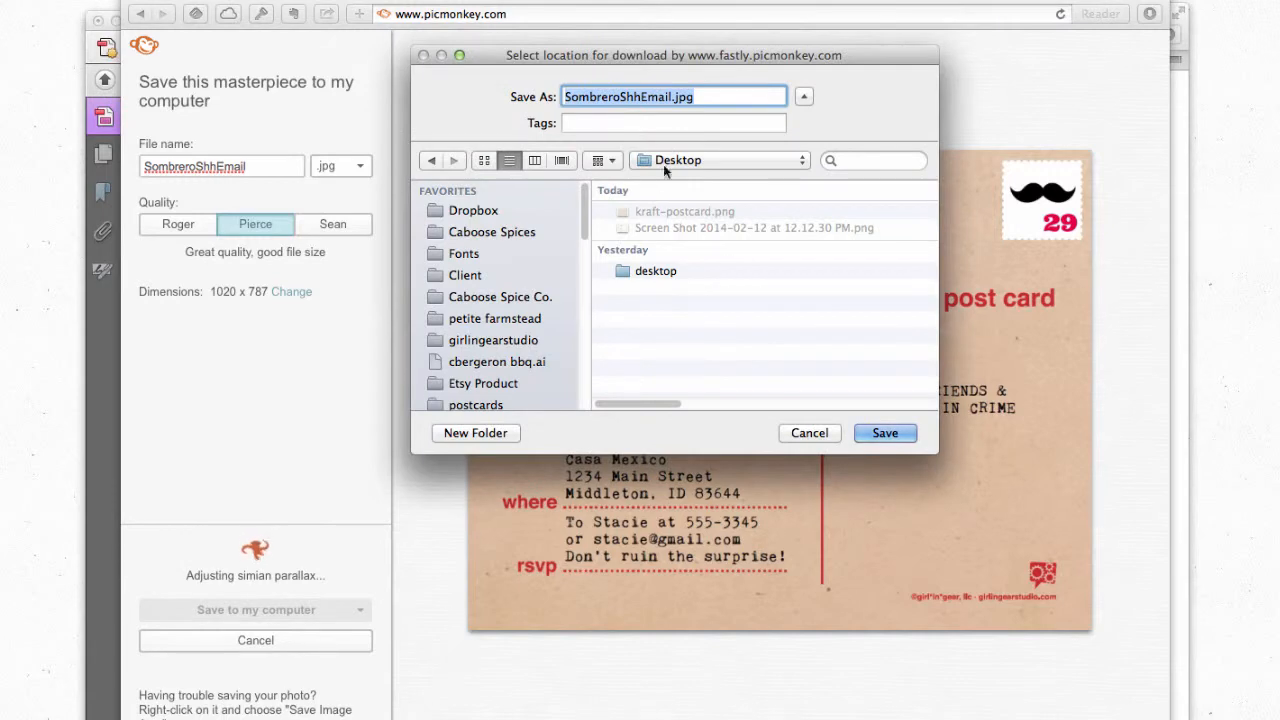
{"action": "left_click", "coordinate": [885, 433]}
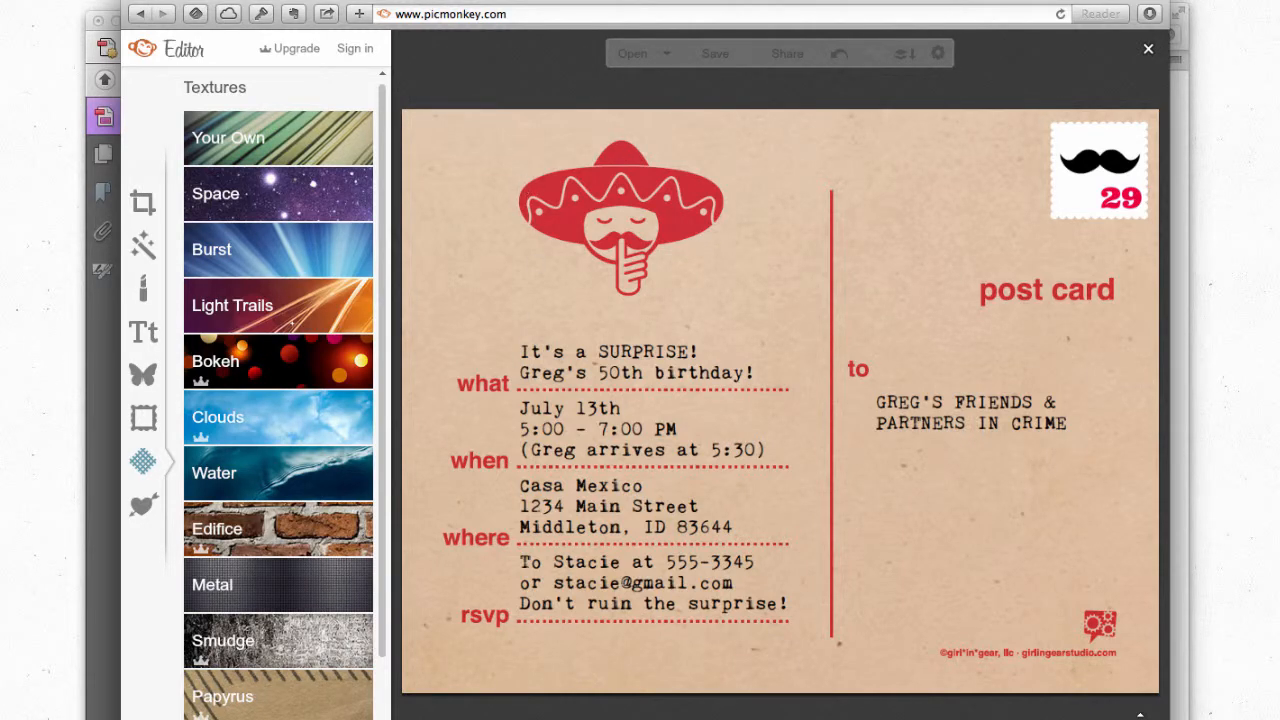
{"action": "mouse_move", "coordinate": [457, 1]}
{"action": "left_mouse_down"}
{"action": "mouse_move", "coordinate": [457, 22]}
{"action": "mouse_move", "coordinate": [465, 11]}
{"action": "left_mouse_up"}
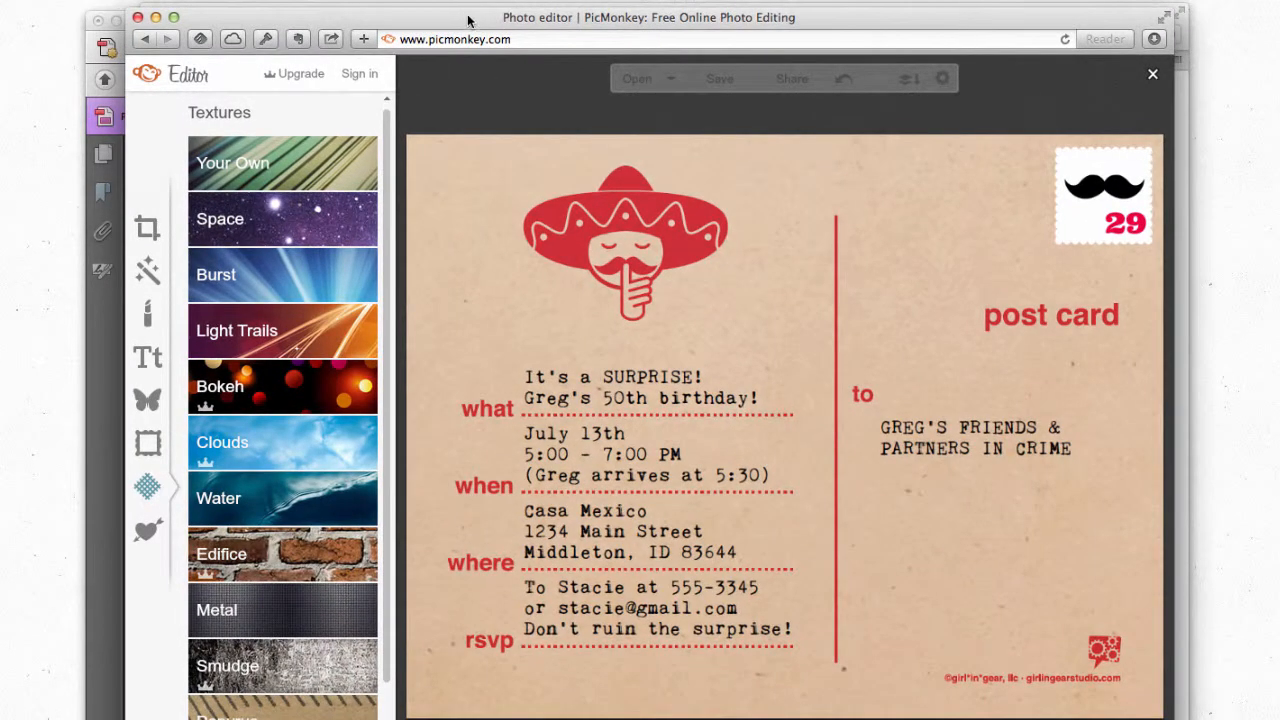
Step: Go to us3.admin.mailchimp.com to load the MailChimp dashboard
{"action": "left_click", "coordinate": [474, 38]}
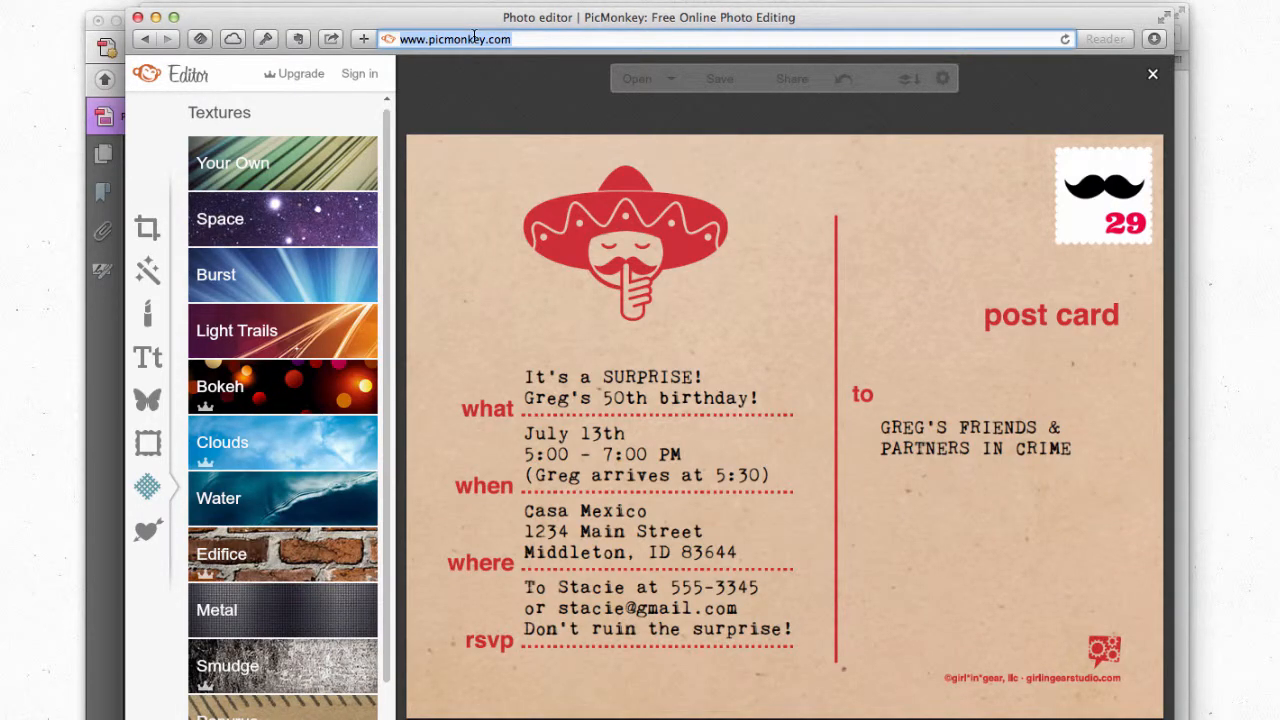
{"action": "type", "text": "us3.admin.mailchimp.com"}
{"action": "key", "text": "Return"}
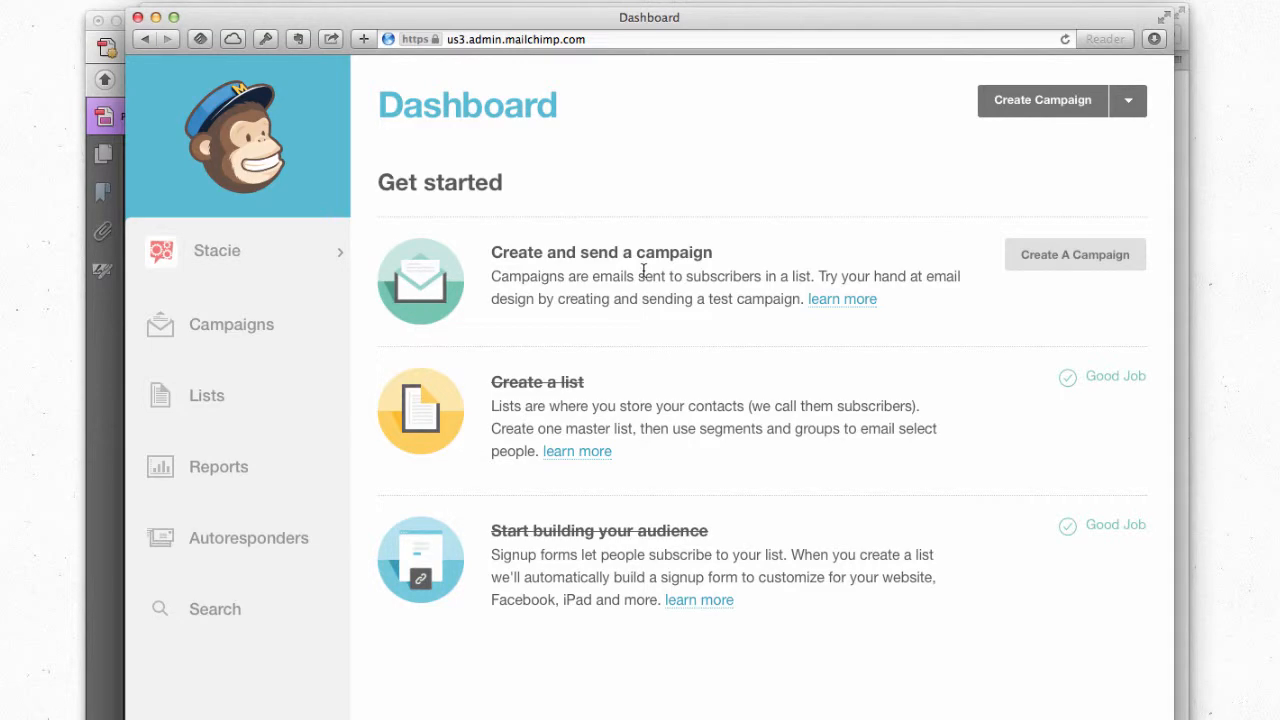
Step: Create a campaign for the entire Family & Friends list and choose the Email Designer
{"action": "left_click", "coordinate": [1067, 256]}
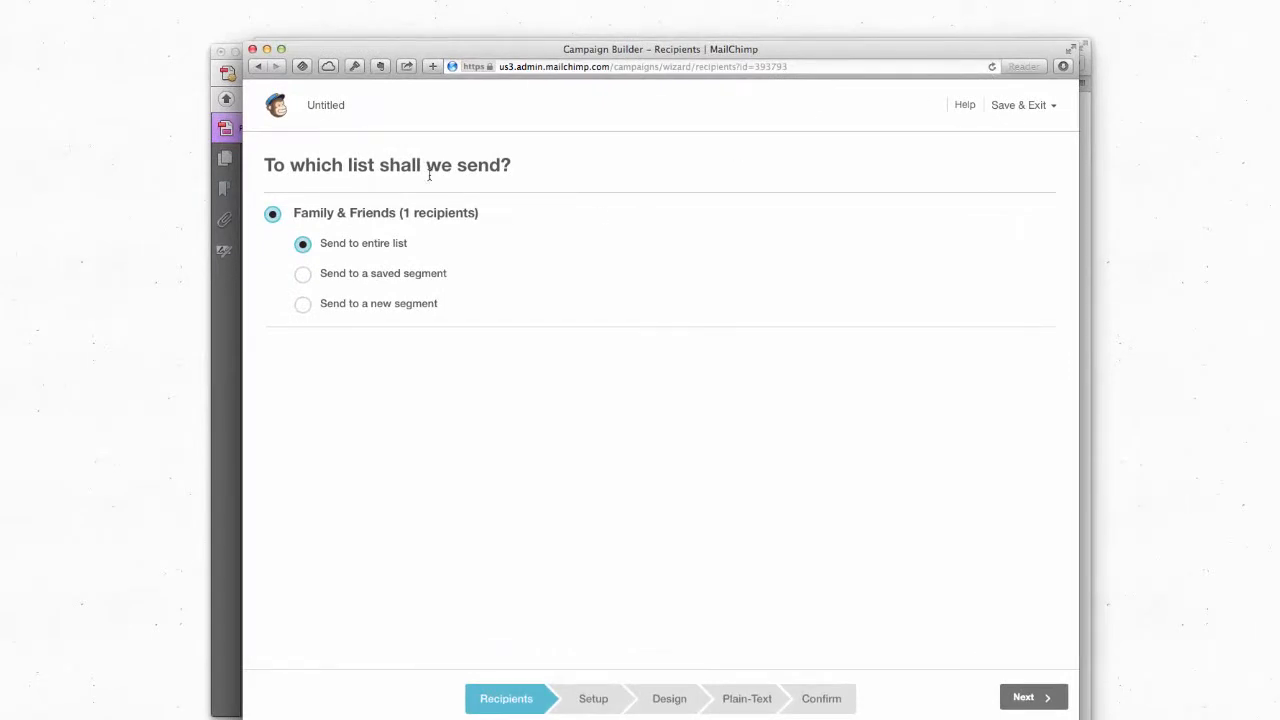
{"action": "left_click", "coordinate": [677, 701]}
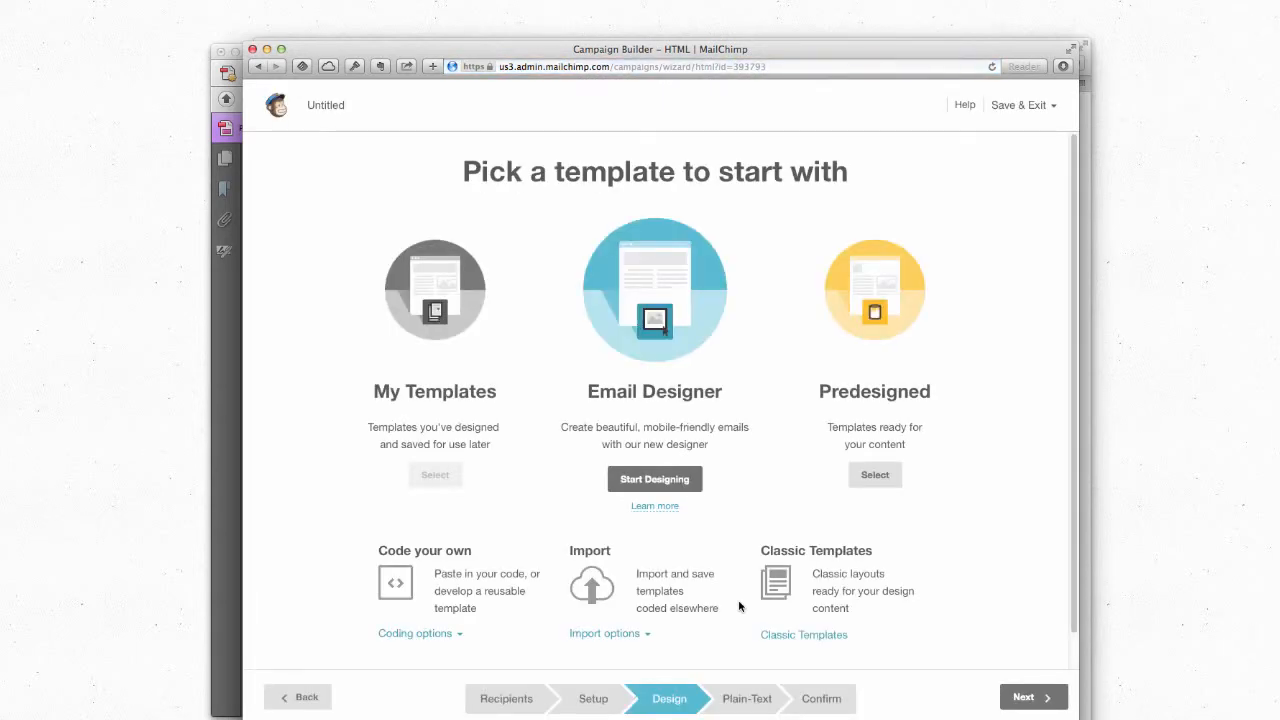
{"action": "left_click", "coordinate": [687, 302]}
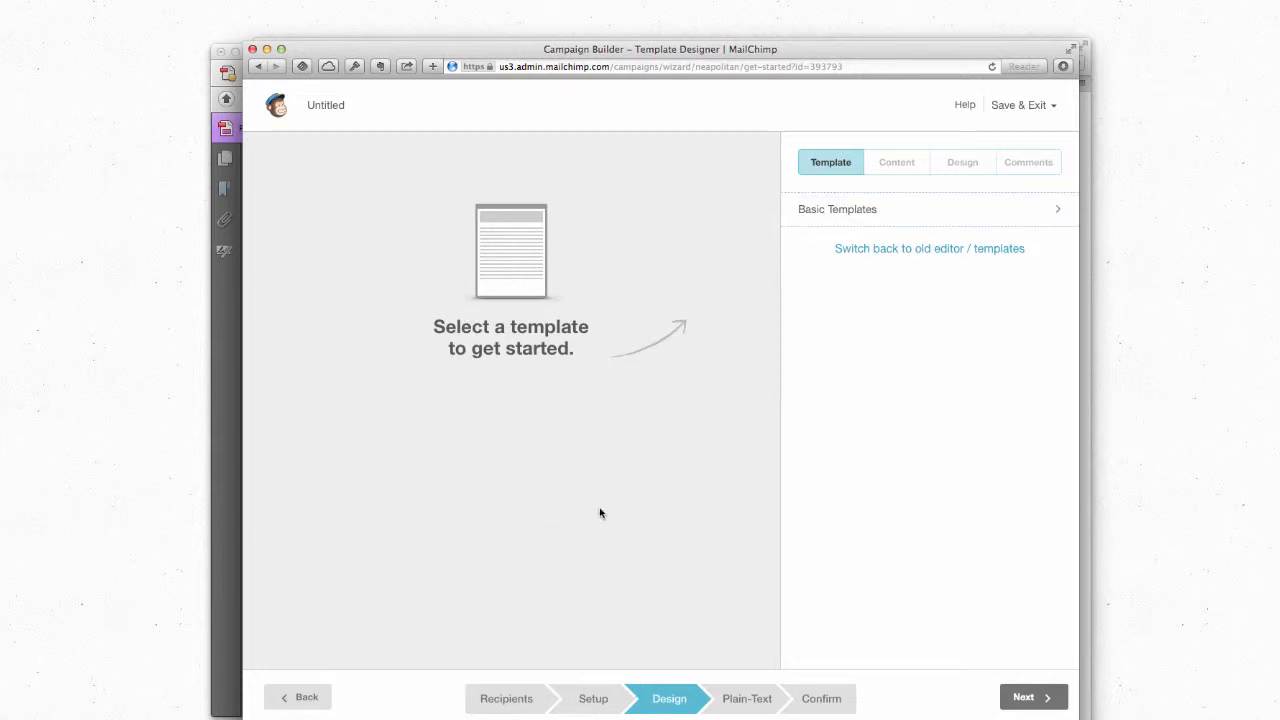
Step: Select the Basic 1 Column template and reposition its heading block
{"action": "left_click", "coordinate": [835, 218]}
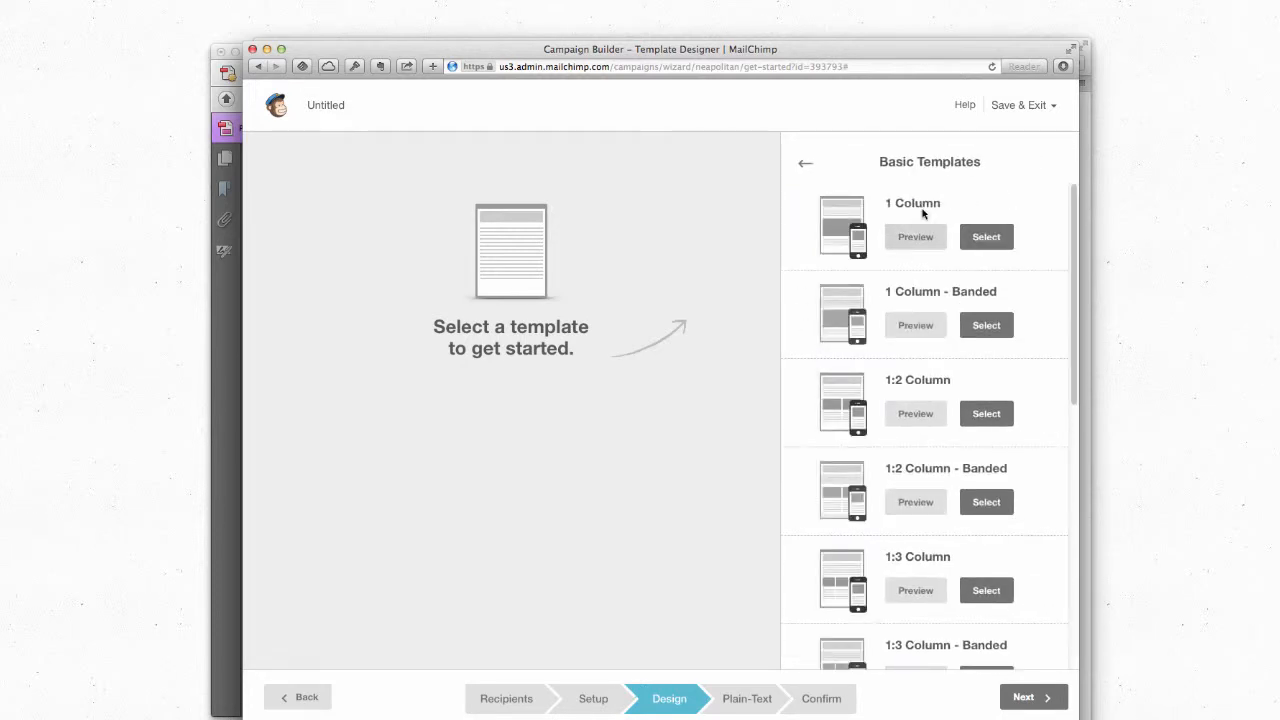
{"action": "left_click", "coordinate": [990, 241]}
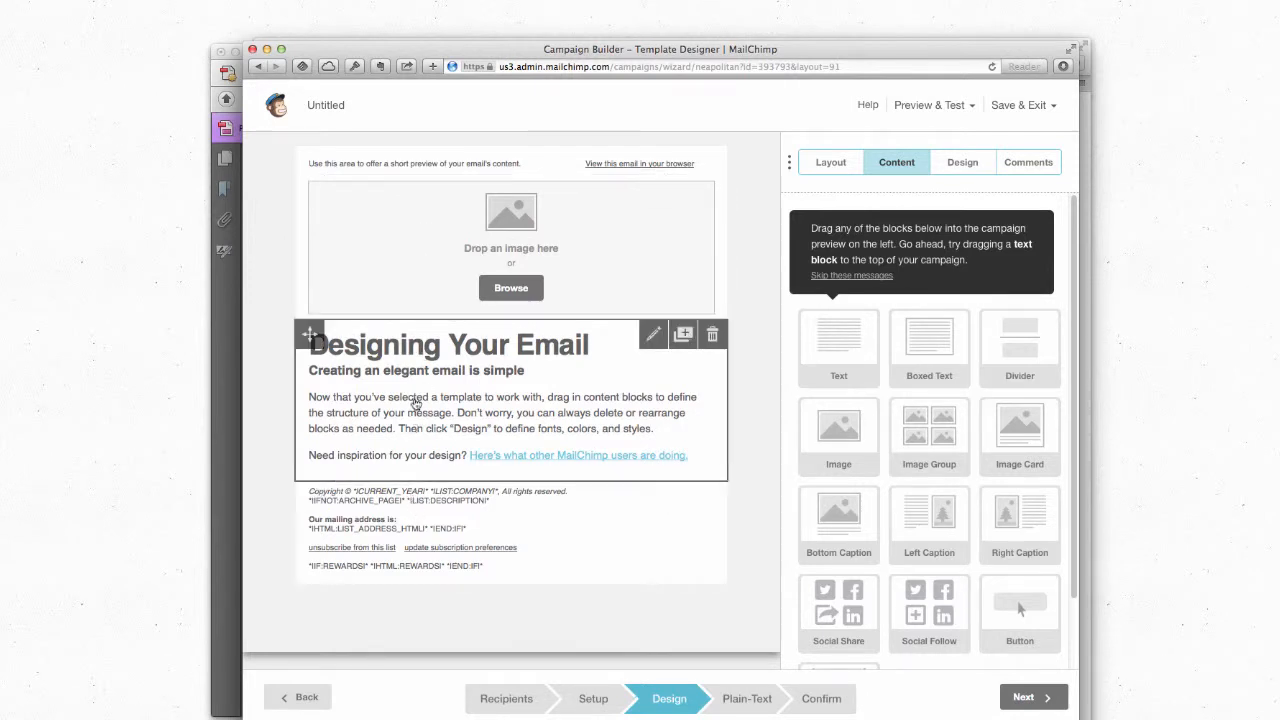
{"action": "mouse_move", "coordinate": [303, 330]}
{"action": "left_mouse_down"}
{"action": "mouse_move", "coordinate": [316, 176]}
{"action": "mouse_move", "coordinate": [311, 416]}
{"action": "mouse_move", "coordinate": [320, 302]}
{"action": "mouse_move", "coordinate": [321, 323]}
{"action": "left_mouse_up"}
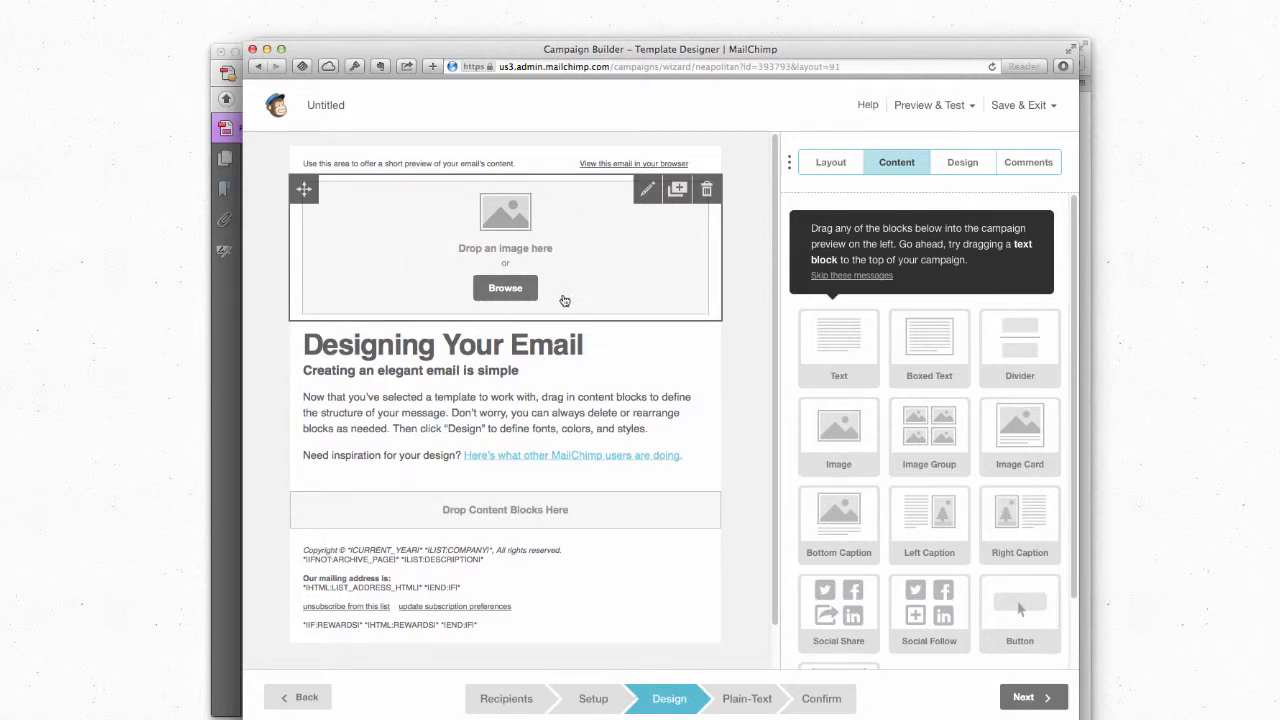
Step: Upload SombreroShhEmail.jpg through the File Manager into the top image block
{"action": "left_click", "coordinate": [507, 290]}
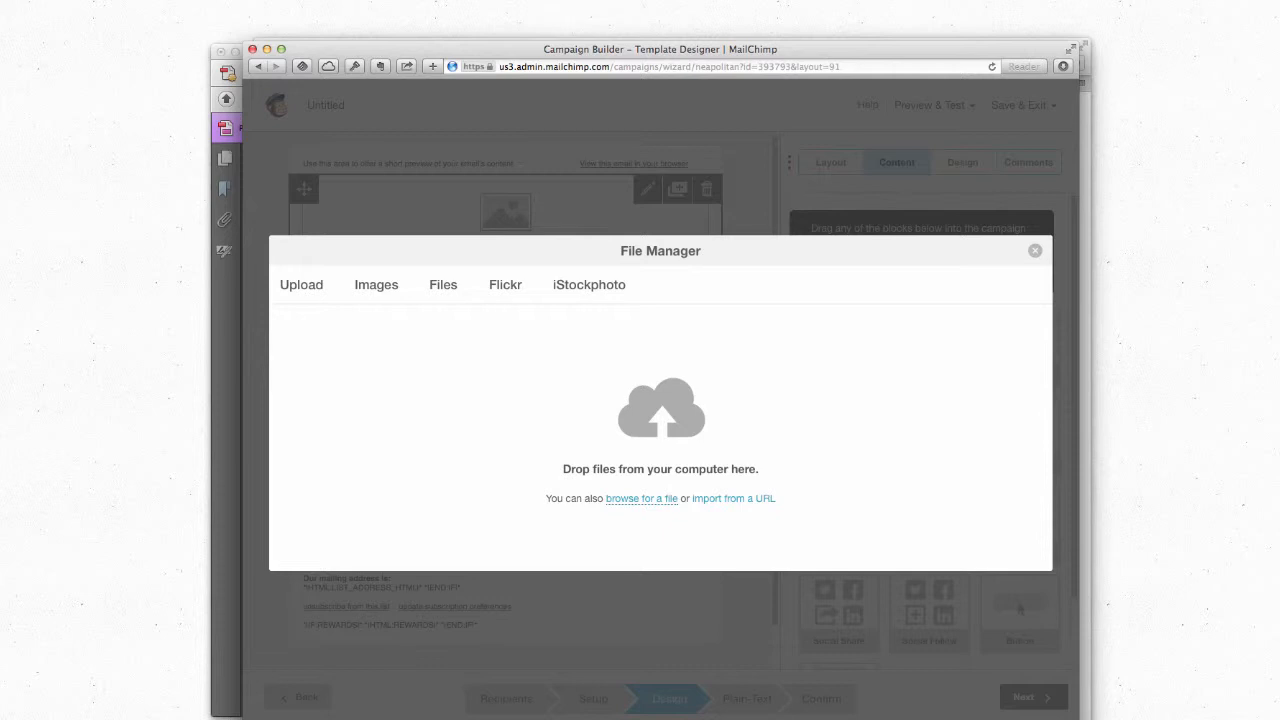
{"action": "left_click_drag", "start_coordinate": [1057, 171], "coordinate": [650, 410]}
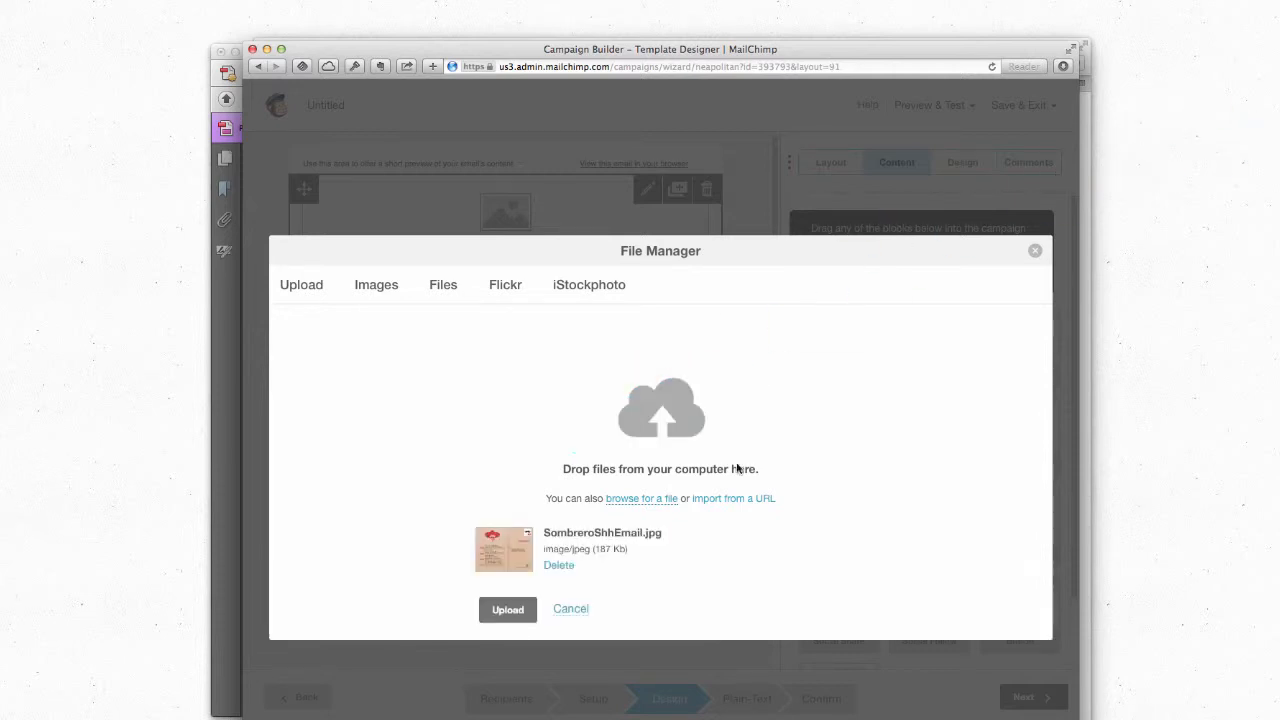
{"action": "left_click", "coordinate": [519, 622]}
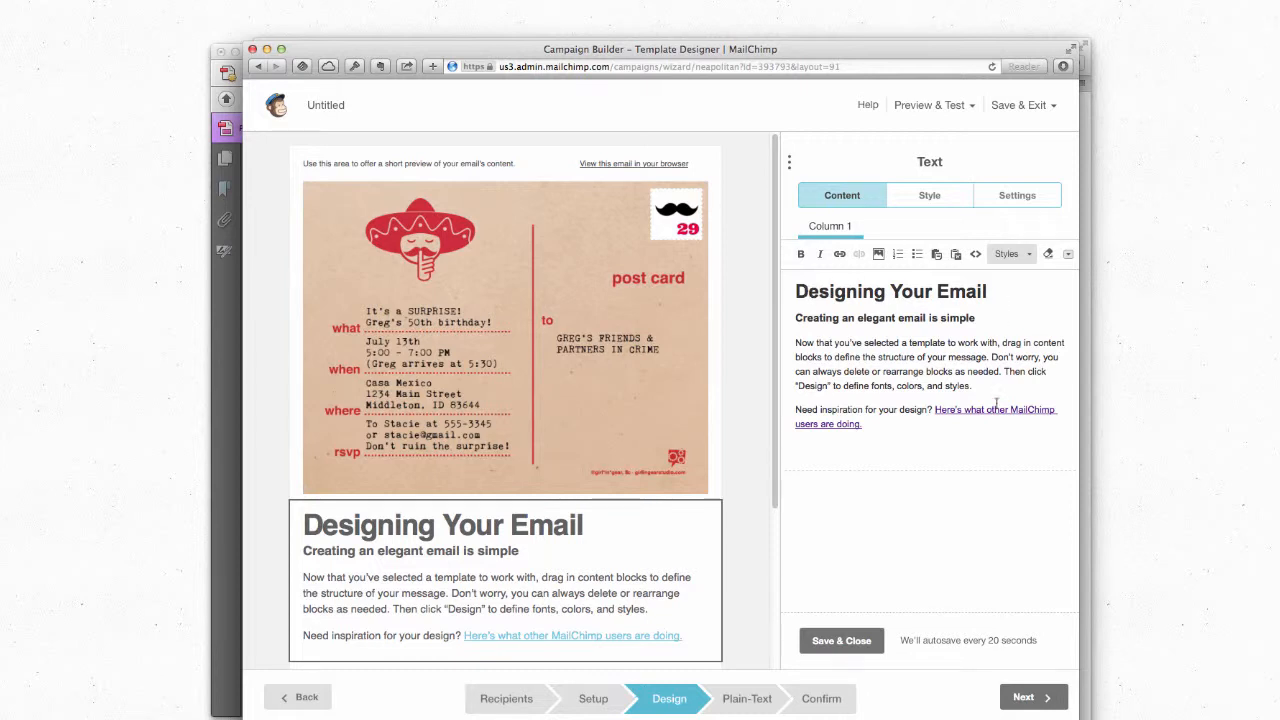
Step: Replace the Designing Your Email heading with 'Shh... It's a surprise!'
{"action": "triple_click", "coordinate": [812, 291]}
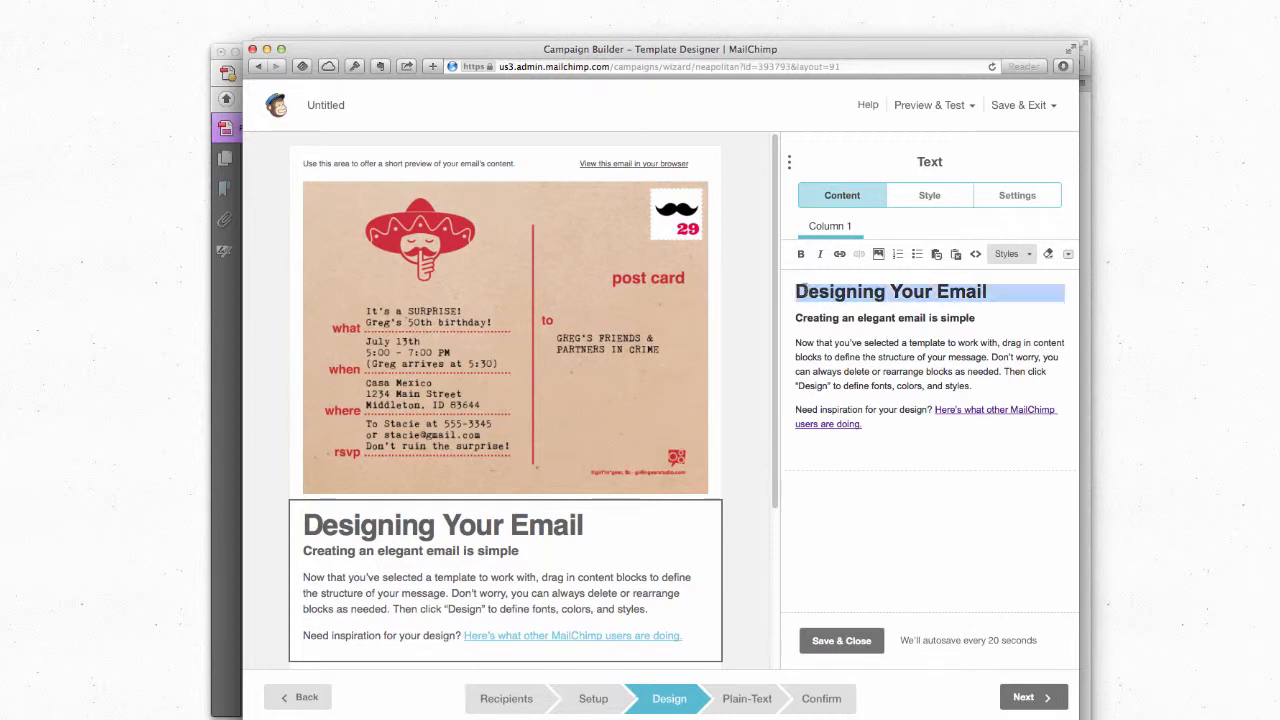
{"action": "left_click", "coordinate": [886, 291]}
{"action": "left_click_drag", "start_coordinate": [990, 291], "coordinate": [762, 291]}
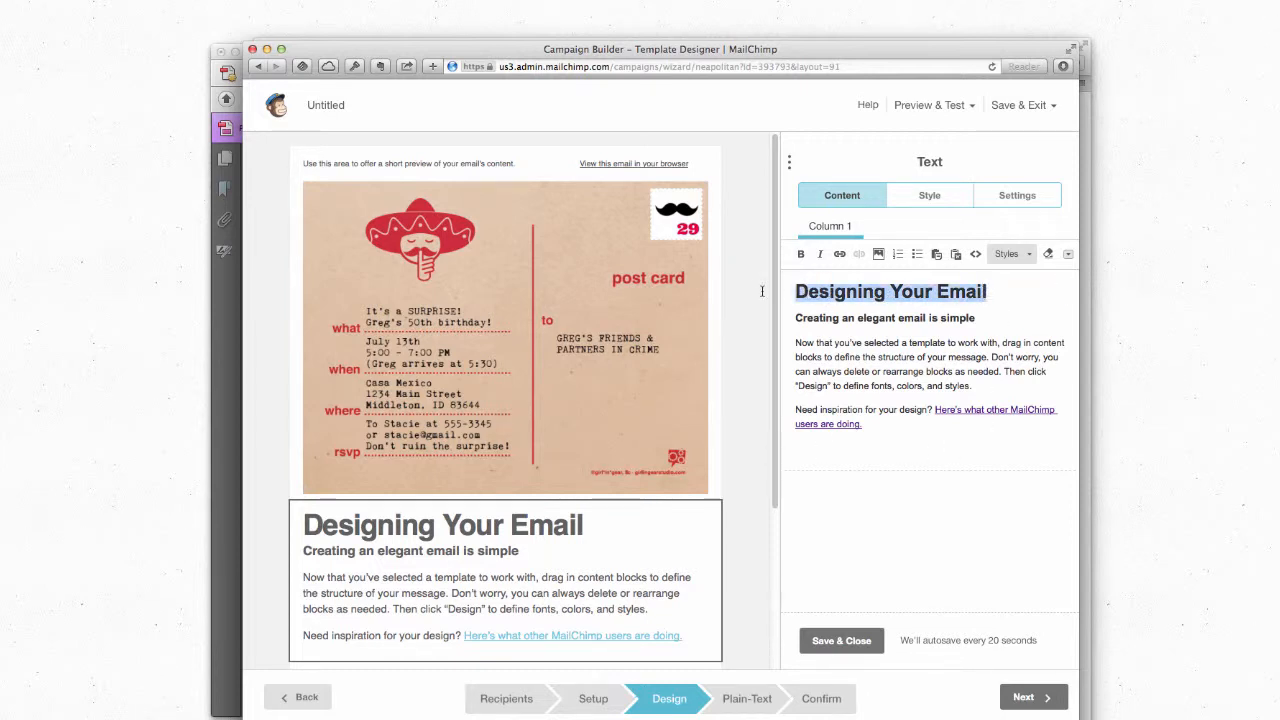
{"action": "type", "text": "En"}
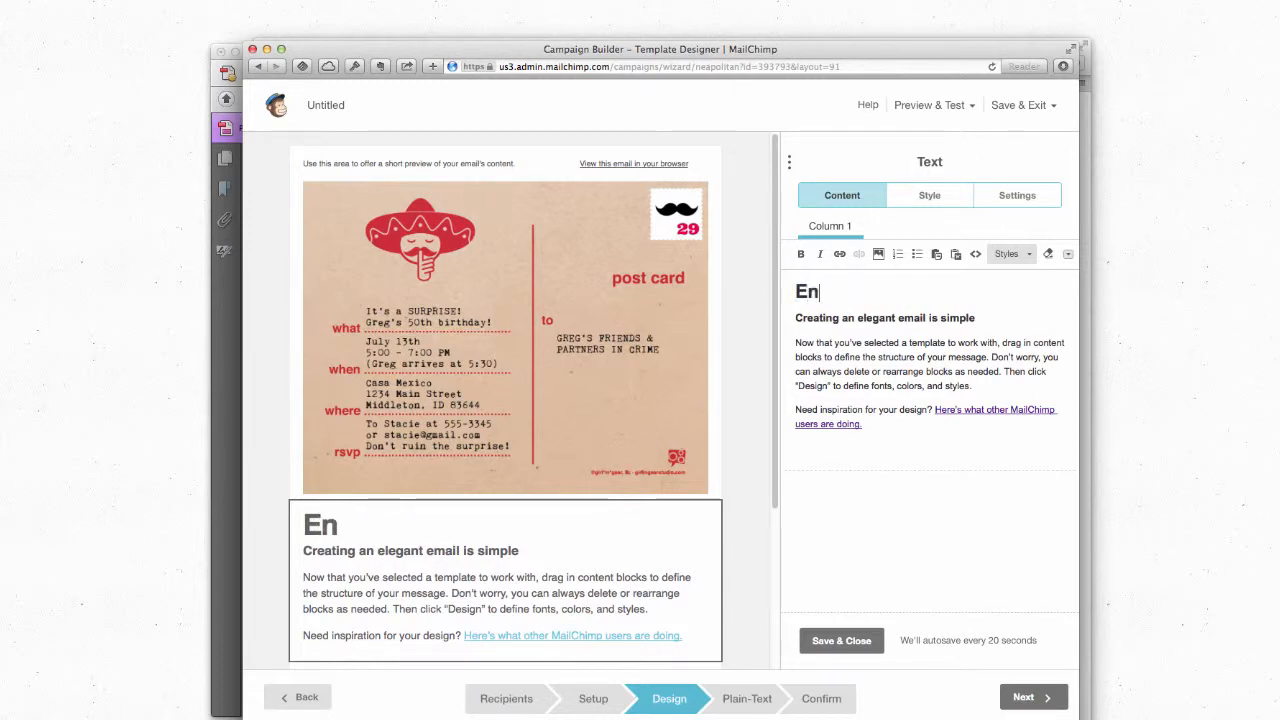
{"action": "key", "text": "BackSpace"}
{"action": "key", "text": "BackSpace"}
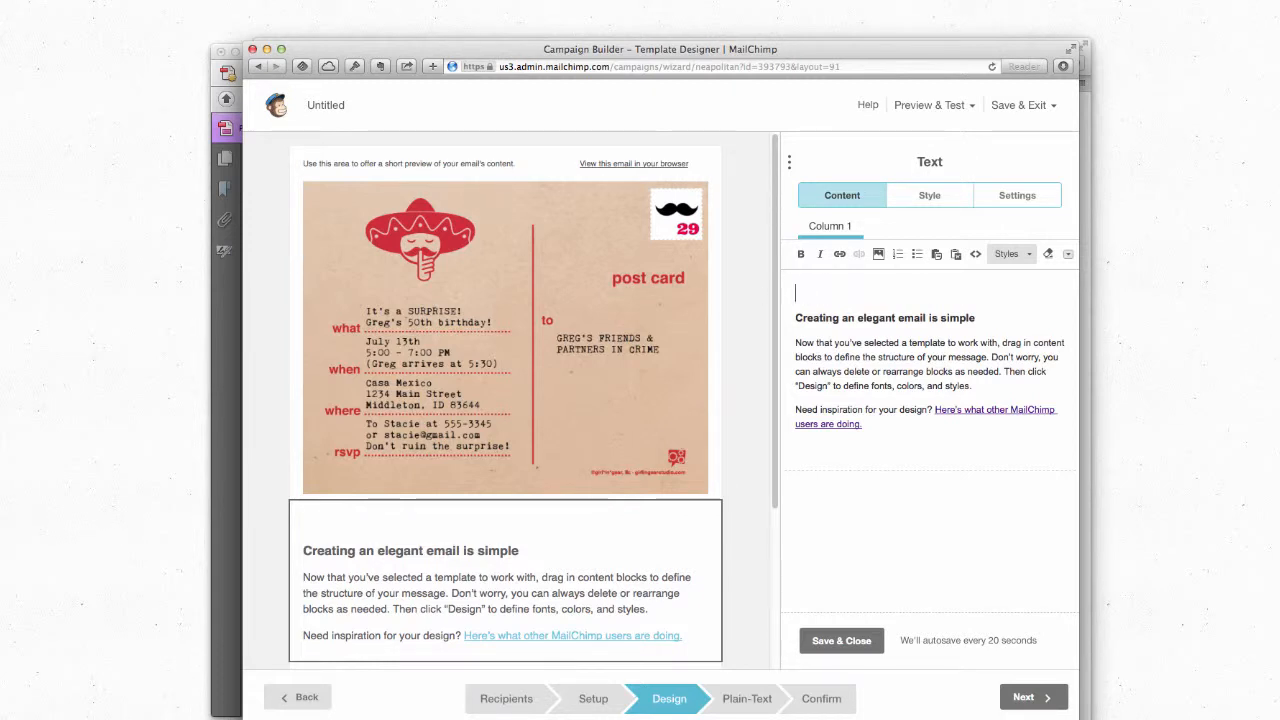
{"action": "type", "text": "You're In"}
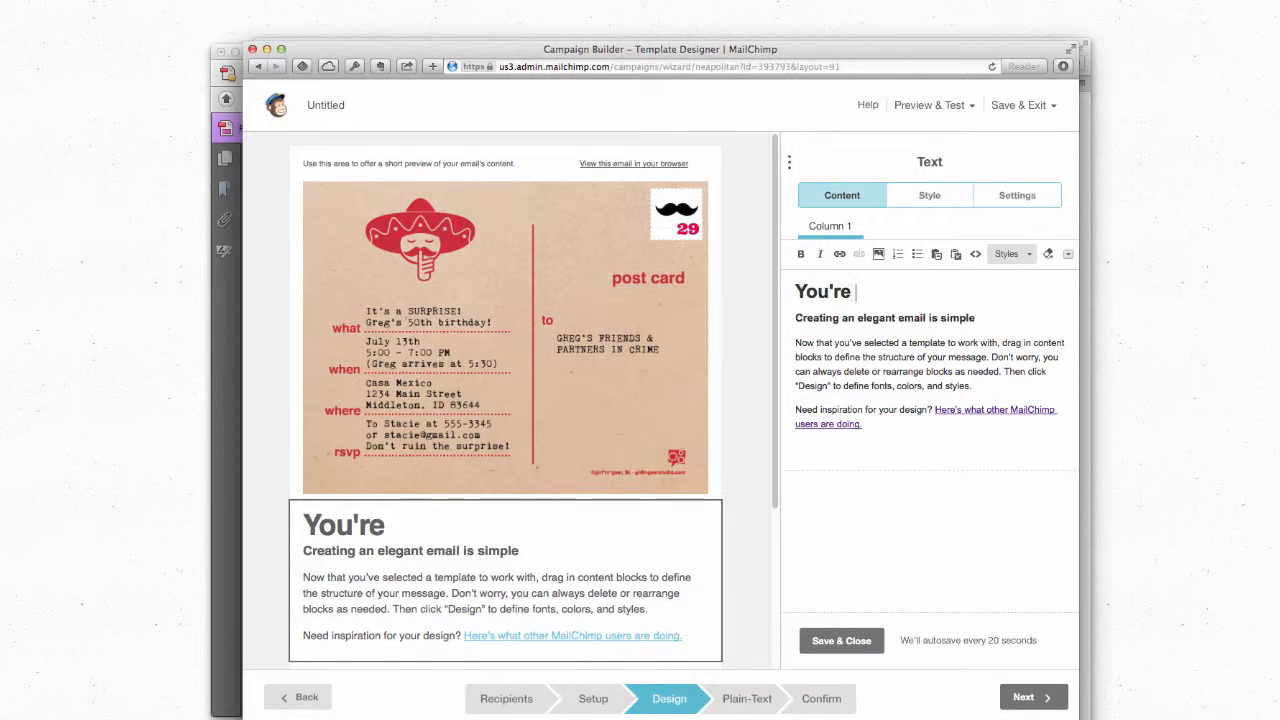
{"action": "key", "text": "BackSpace"}
{"action": "key", "text": "BackSpace"}
{"action": "key", "text": "BackSpace"}
{"action": "key", "text": "BackSpace"}
{"action": "key", "text": "BackSpace"}
{"action": "key", "text": "BackSpace"}
{"action": "key", "text": "BackSpace"}
{"action": "key", "text": "BackSpace"}
{"action": "key", "text": "BackSpace"}
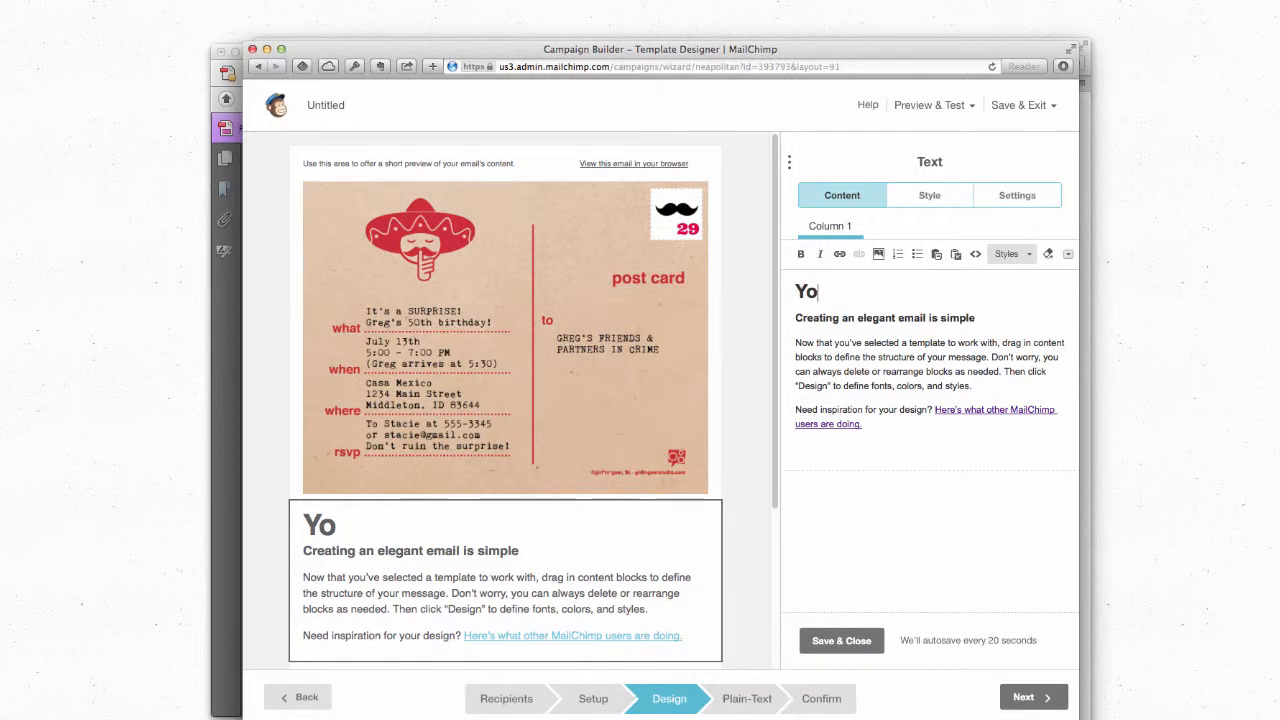
{"action": "type", "text": "Shh.."}
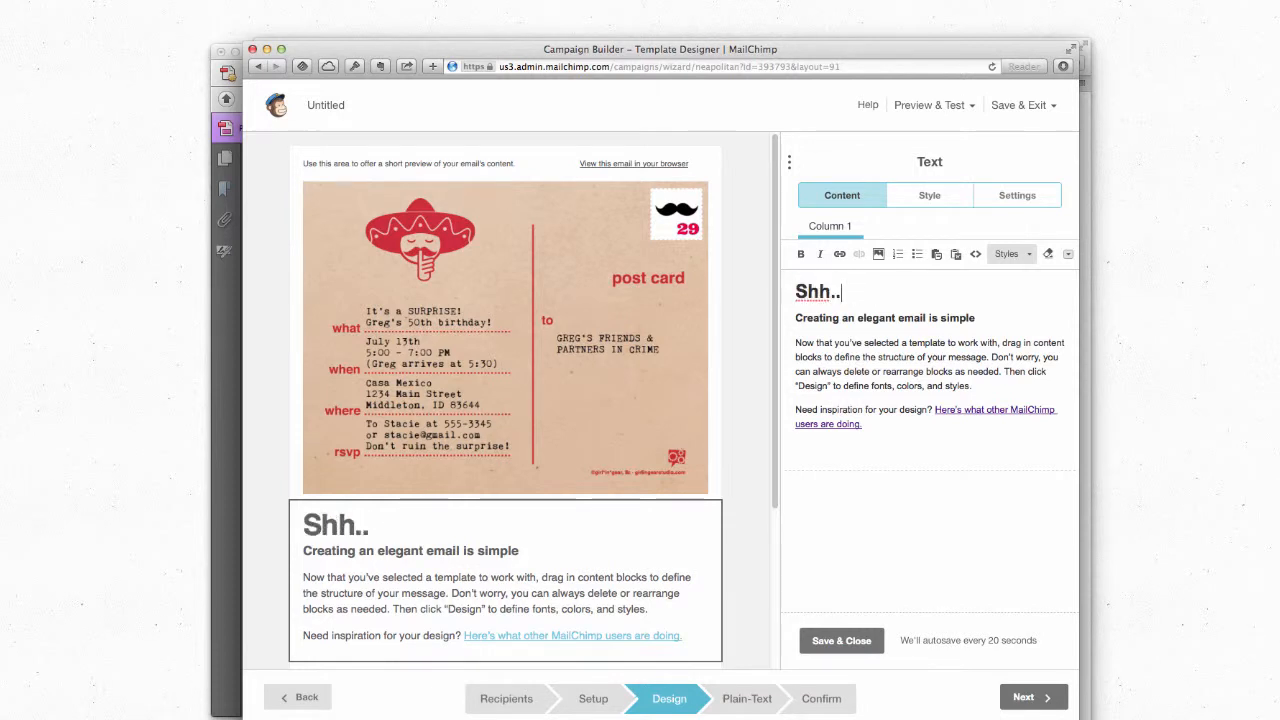
{"action": "type", "text": ". It's a"}
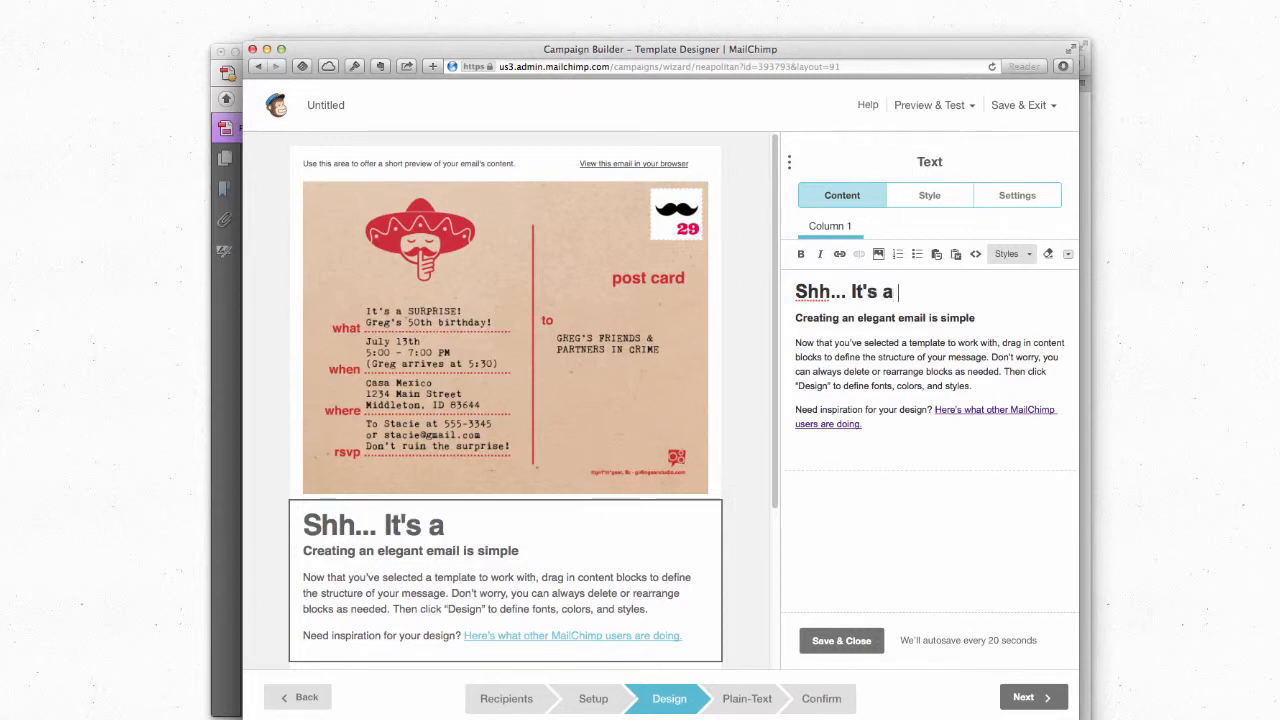
{"action": "type", "text": " surprise!"}
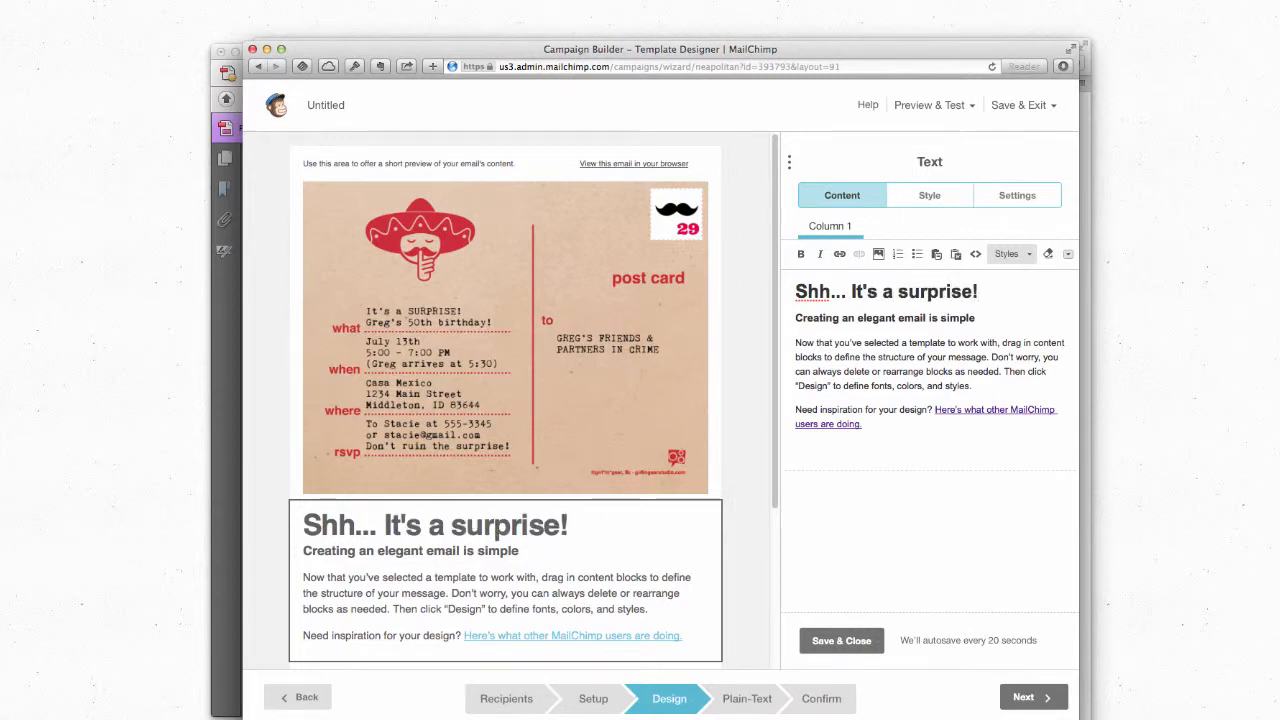
Step: Replace the subheading with the invitation line to the guest of honour's 50th birthday party
{"action": "triple_click", "coordinate": [814, 317]}
{"action": "left_click", "coordinate": [944, 317]}
{"action": "left_click_drag", "start_coordinate": [976, 318], "coordinate": [794, 318]}
{"action": "type", "text": "You"}
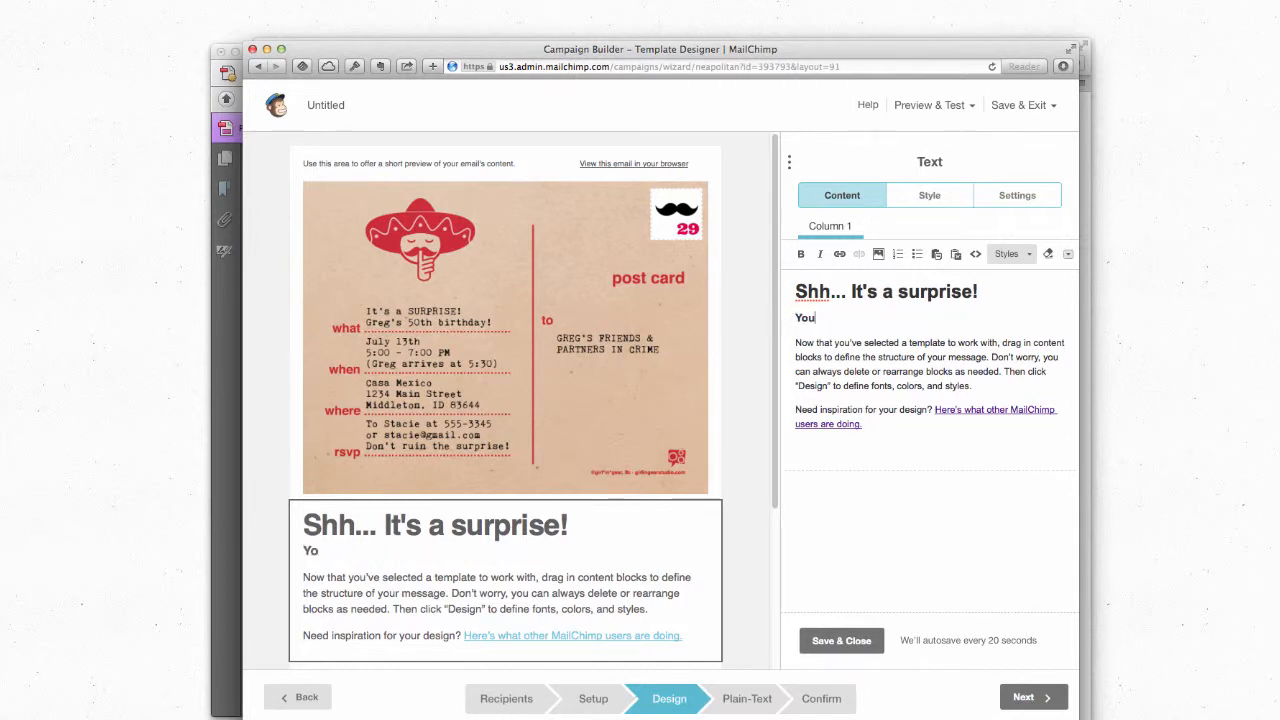
{"action": "type", "text": ";rs"}
{"action": "key", "text": "BackSpace"}
{"action": "key", "text": "BackSpace"}
{"action": "key", "text": "BackSpace"}
{"action": "type", "text": "'re"}
{"action": "key", "text": "BackSpace"}
{"action": "key", "text": "BackSpace"}
{"action": "key", "text": "BackSpace"}
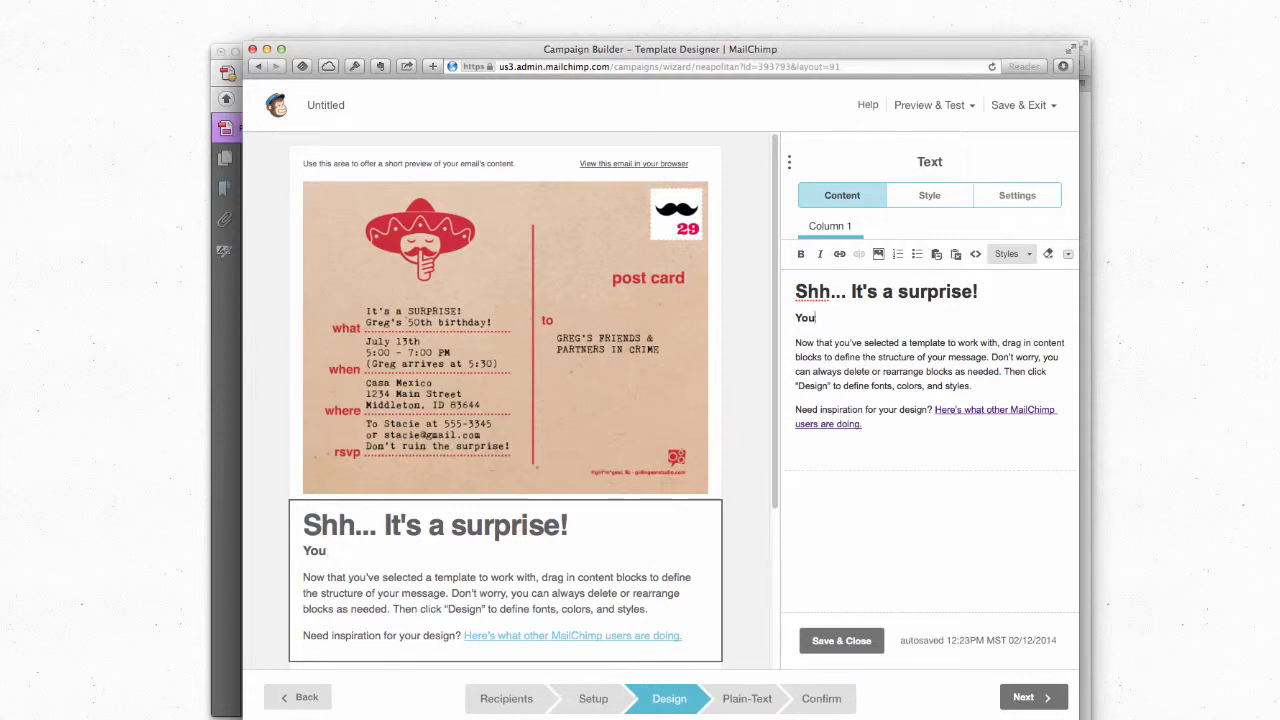
{"action": "type", "text": "'re invited to Greg's"}
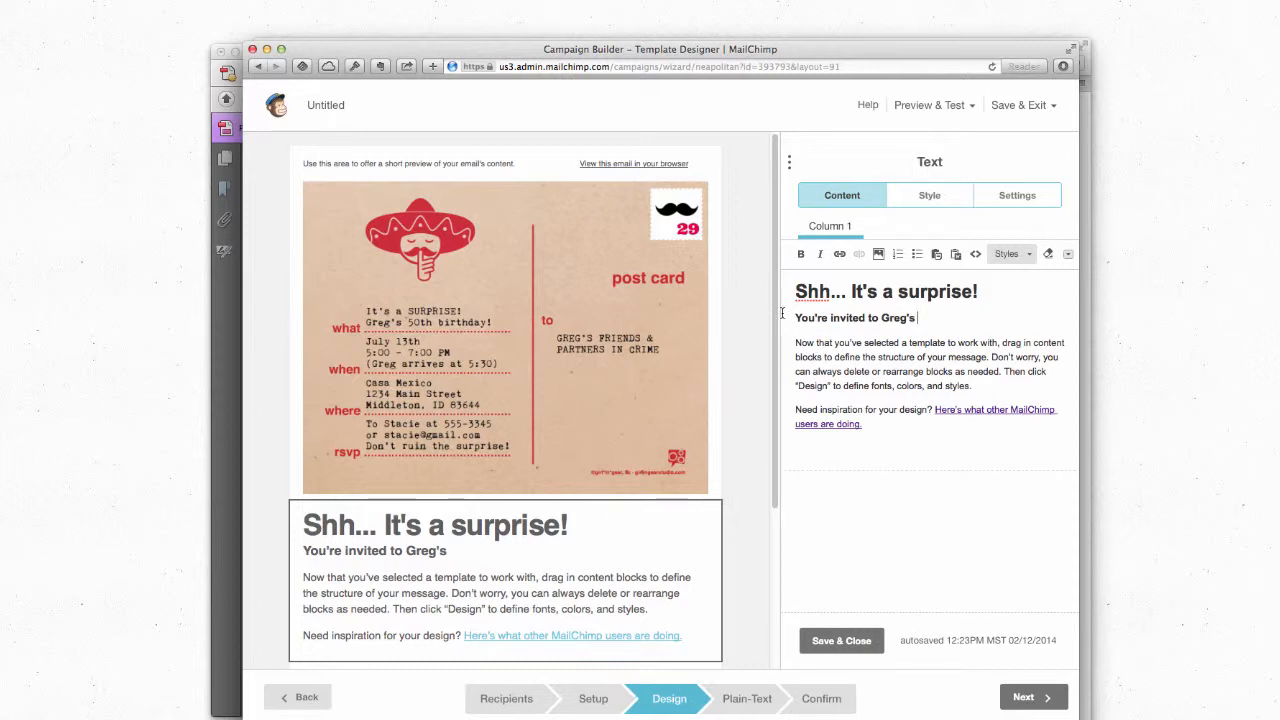
{"action": "type", "text": " 50th birth"}
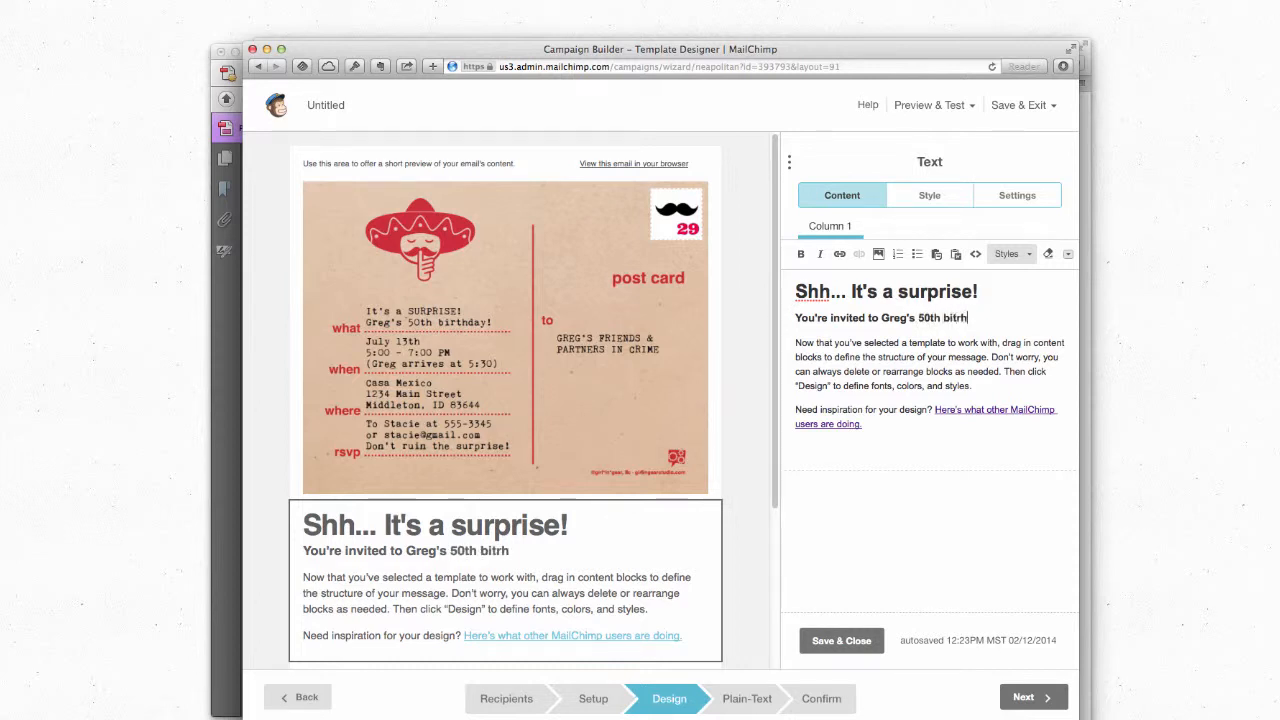
{"action": "key", "text": "BackSpace"}
{"action": "key", "text": "BackSpace"}
{"action": "key", "text": "BackSpace"}
{"action": "type", "text": "rith"}
{"action": "key", "text": "BackSpace"}
{"action": "key", "text": "BackSpace"}
{"action": "key", "text": "BackSpace"}
{"action": "key", "text": "BackSpace"}
{"action": "type", "text": "rthday party!"}
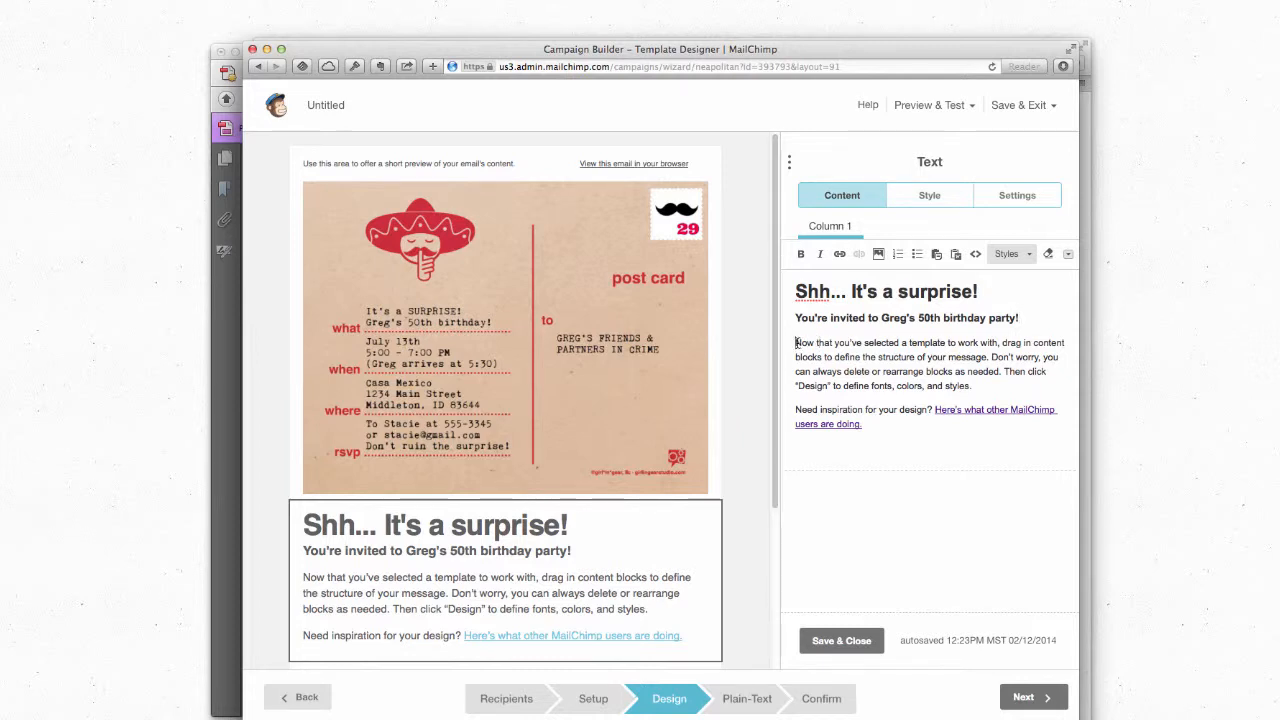
Step: Replace the placeholder paragraph with the party details ('When: July 13th at 5 PM…') and bold the When, Where and RSVP labels
{"action": "left_click_drag", "start_coordinate": [797, 343], "coordinate": [980, 382]}
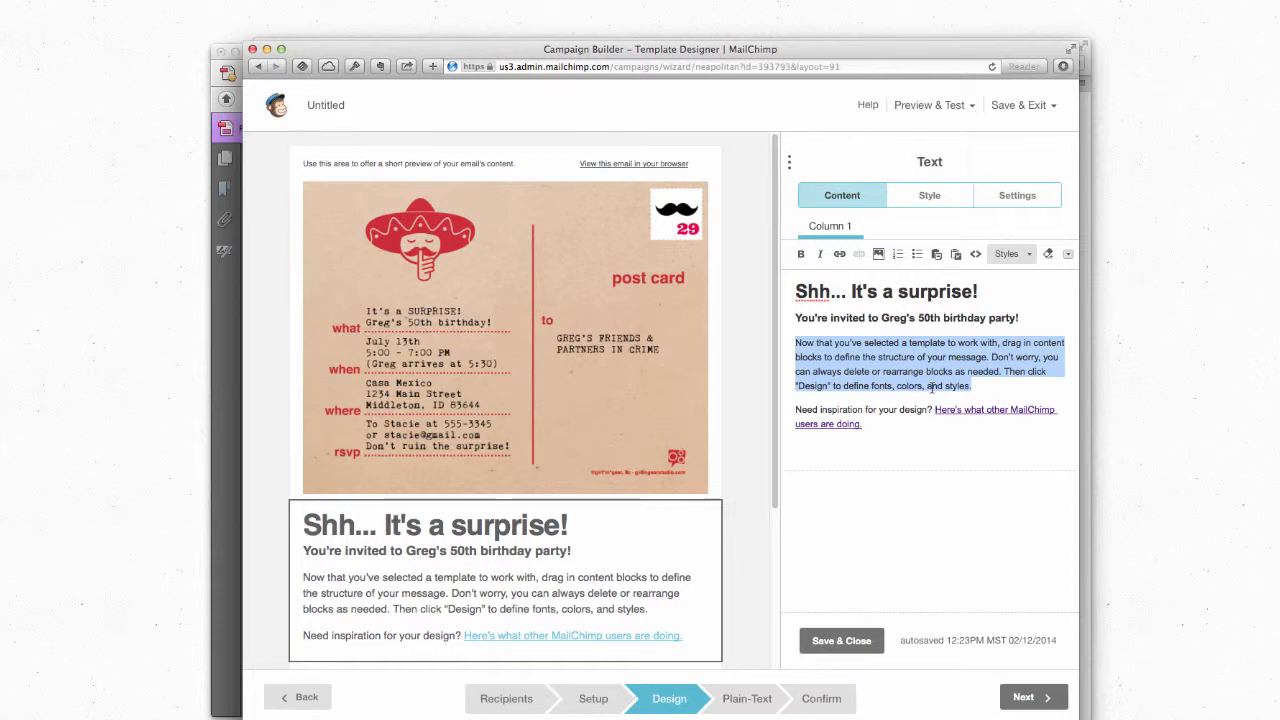
{"action": "type", "text": "When"}
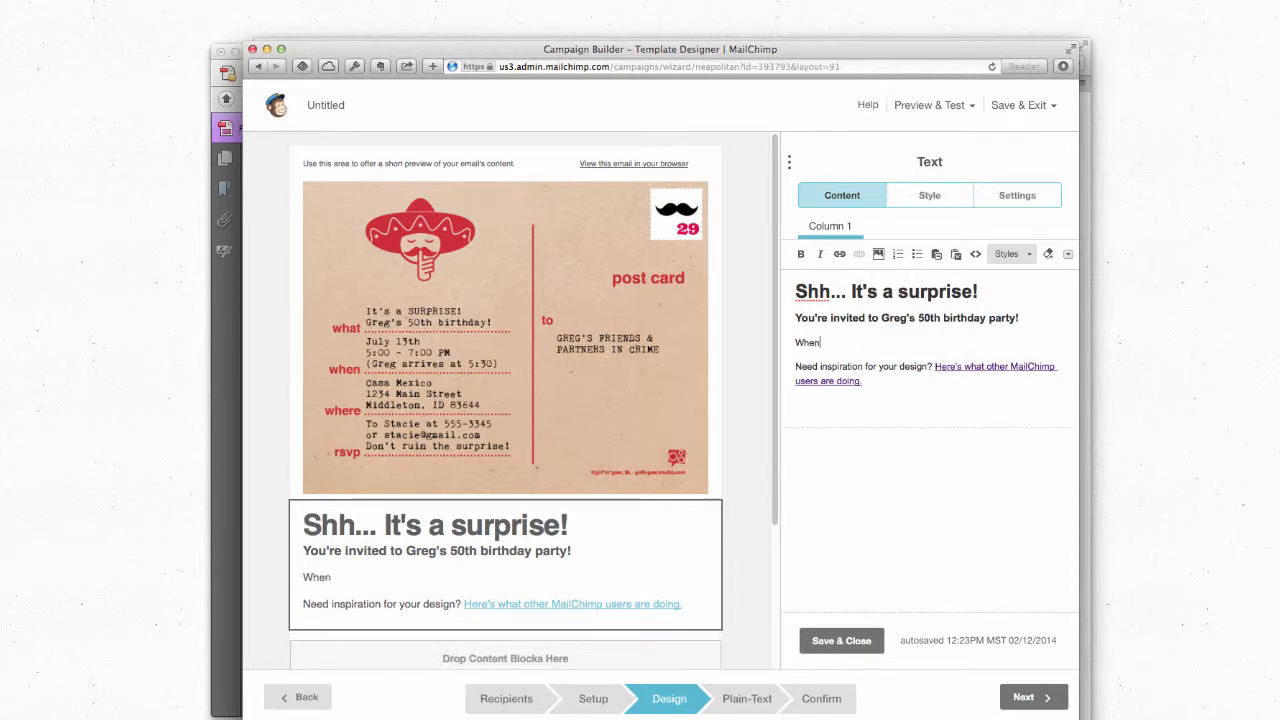
{"action": "type", "text": ": July 13"}
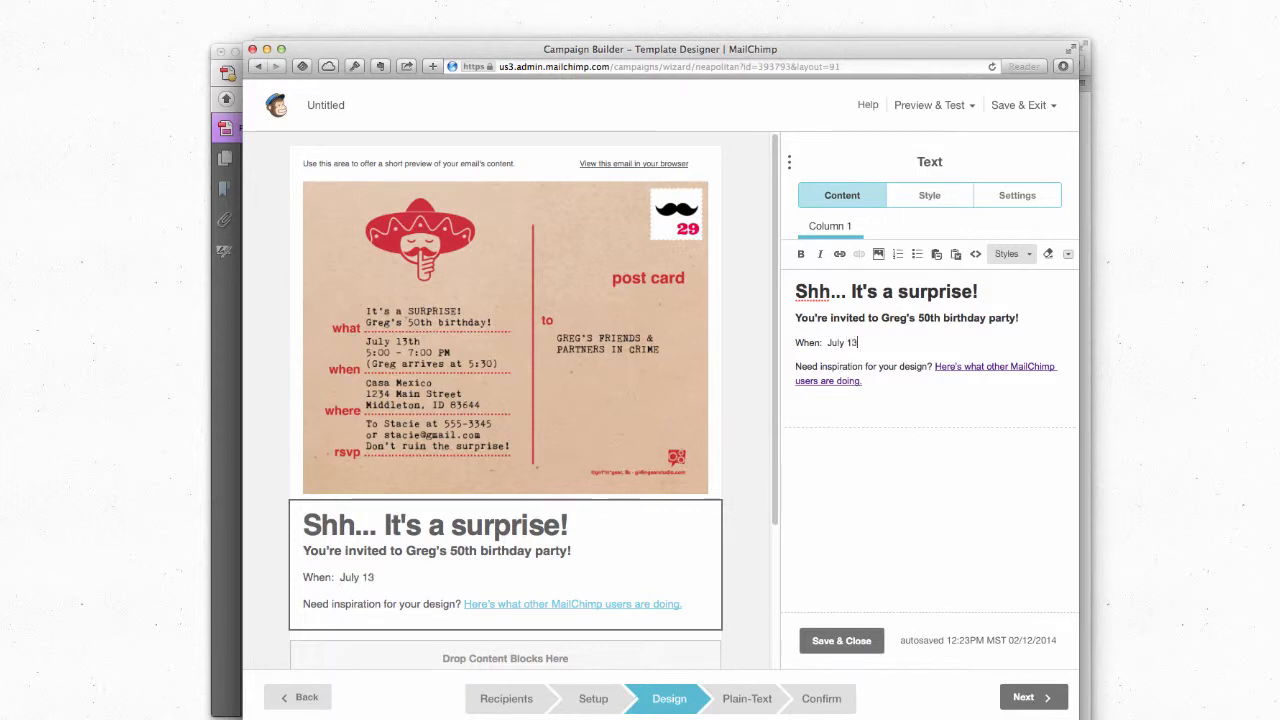
{"action": "type", "text": "th at 5 PM "}
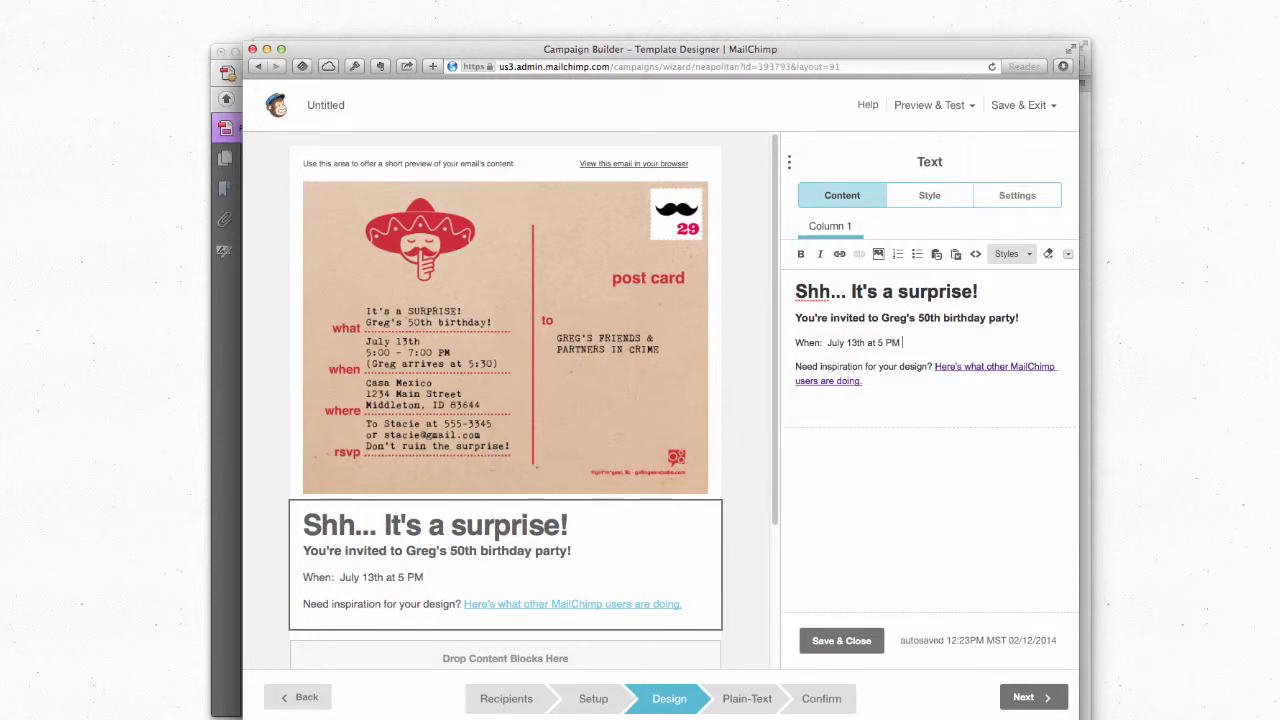
{"action": "type", "text": "(Greg will arrive at "}
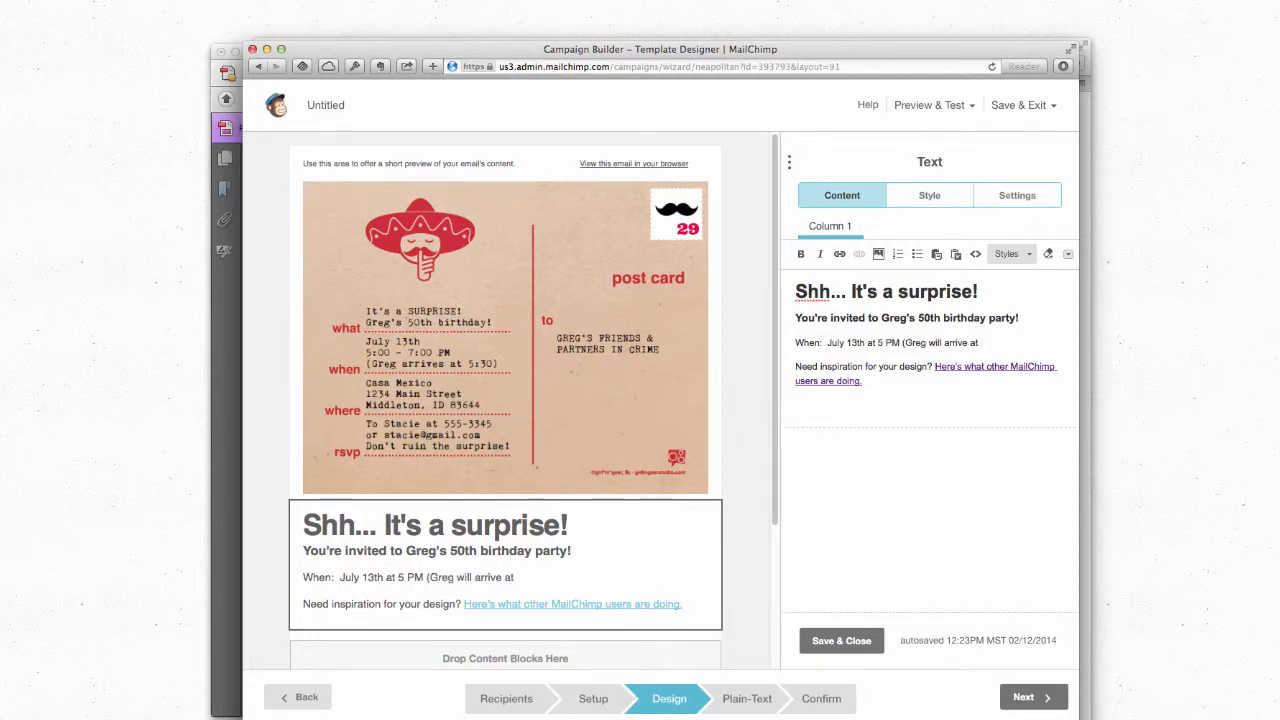
{"action": "type", "text": "5:30)"}
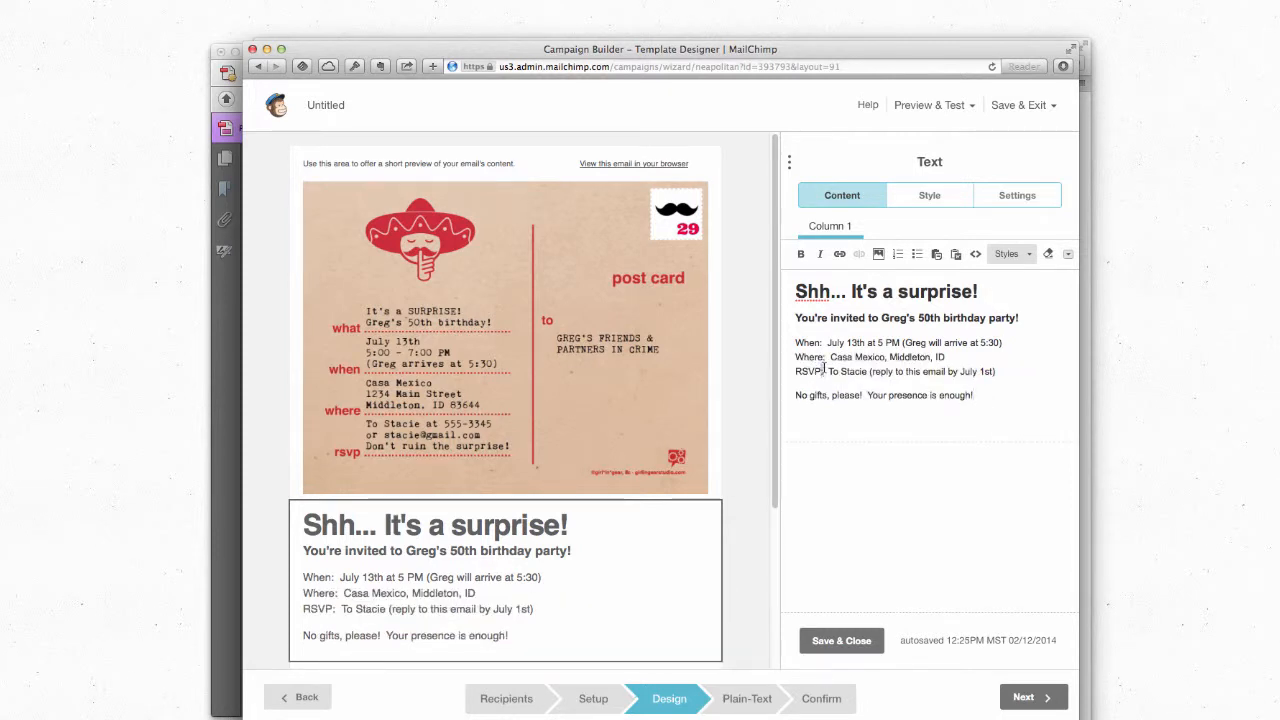
{"action": "left_click_drag", "start_coordinate": [824, 368], "coordinate": [790, 366]}
{"action": "key", "text": "super+b"}
{"action": "left_click_drag", "start_coordinate": [832, 356], "coordinate": [794, 342]}
{"action": "key", "text": "super+b"}
{"action": "left_click", "coordinate": [821, 342]}
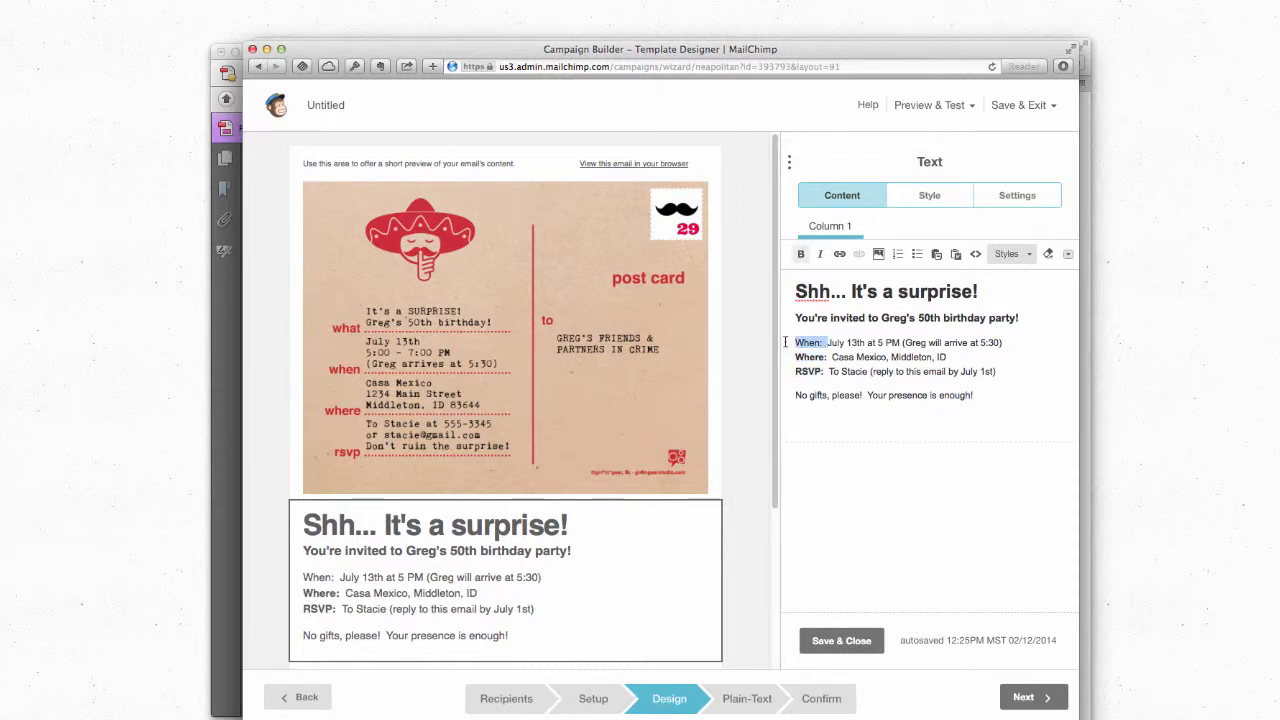
{"action": "key", "text": "super+b"}
{"action": "left_click", "coordinate": [834, 357]}
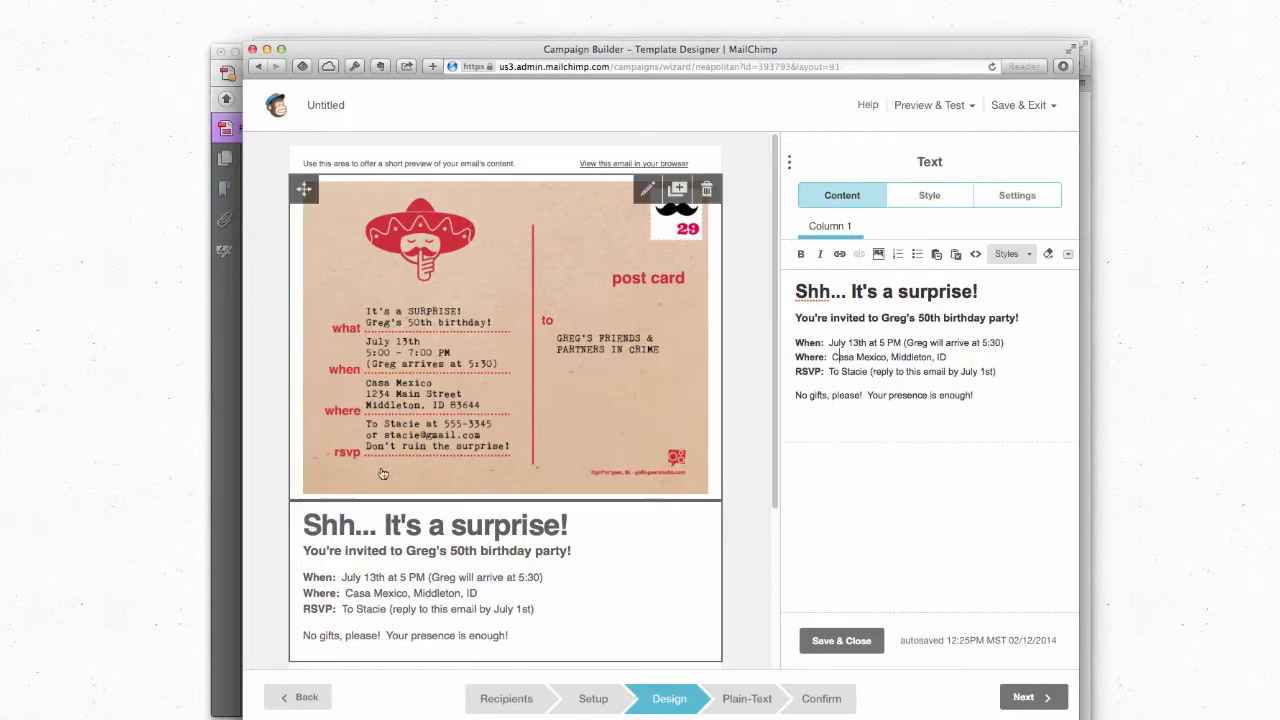
Step: Delete the preheader placeholder text and save the text block
{"action": "scroll", "coordinate": [382, 474], "scroll_direction": "down", "scroll_amount": 5}
{"action": "scroll", "coordinate": [548, 387], "scroll_direction": "up", "scroll_amount": 5}
{"action": "left_click", "coordinate": [449, 165]}
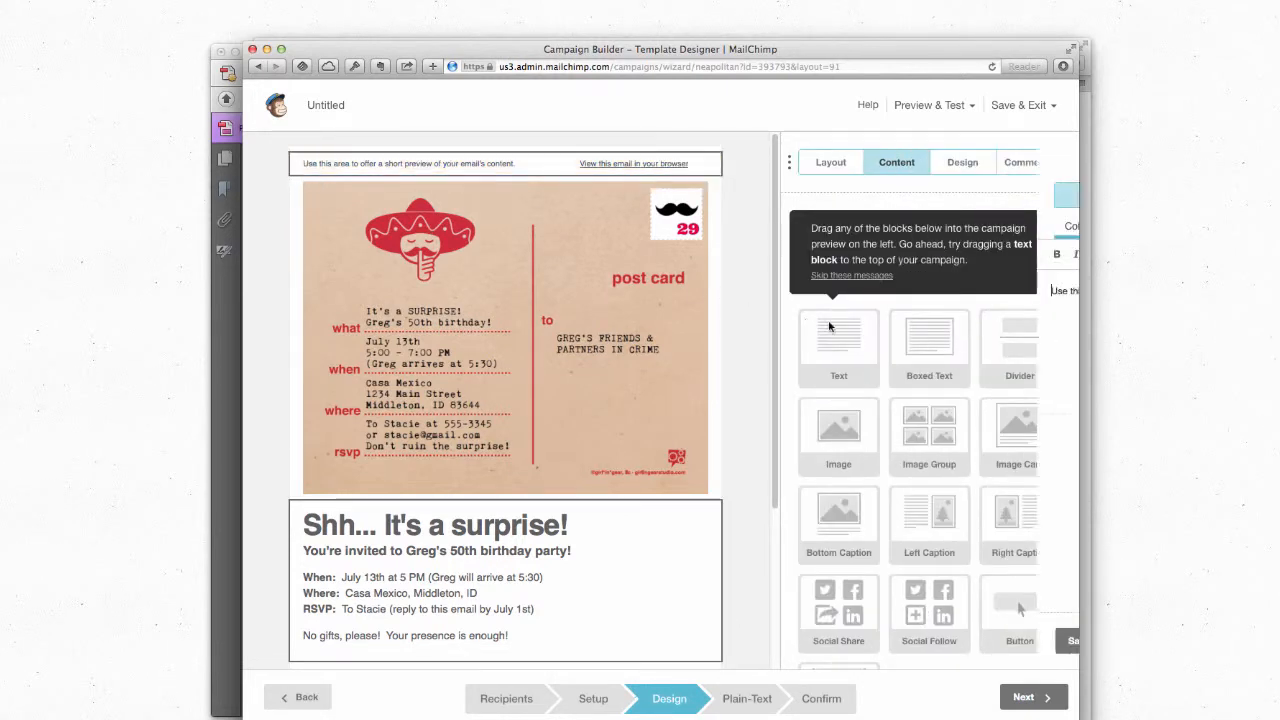
{"action": "left_click_drag", "start_coordinate": [1047, 291], "coordinate": [638, 268]}
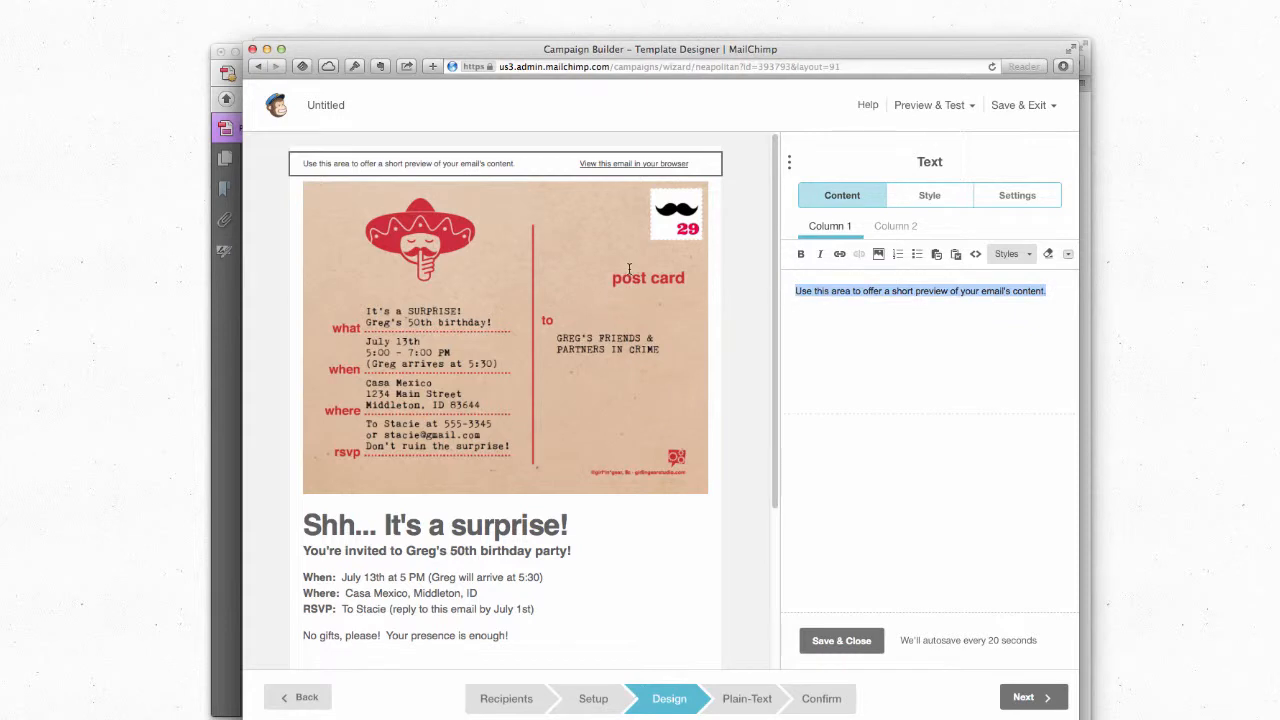
{"action": "key", "text": "BackSpace"}
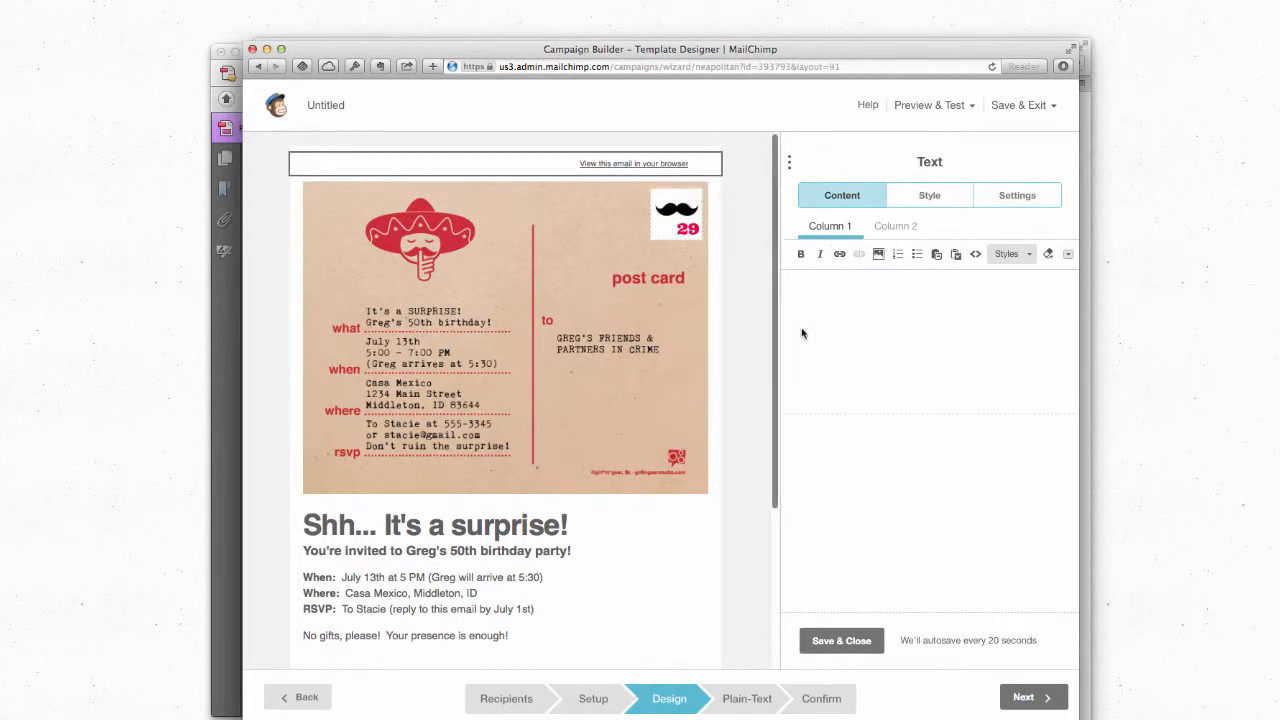
{"action": "left_click", "coordinate": [823, 640]}
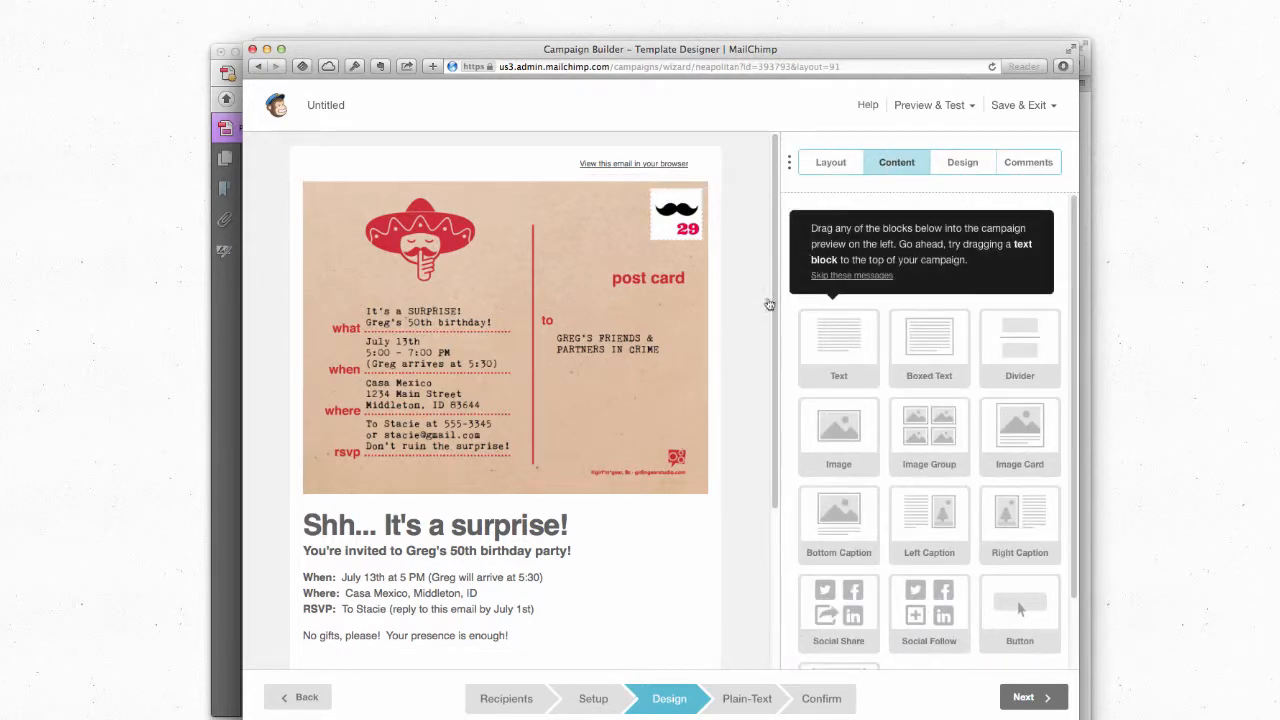
{"action": "left_click", "coordinate": [946, 108]}
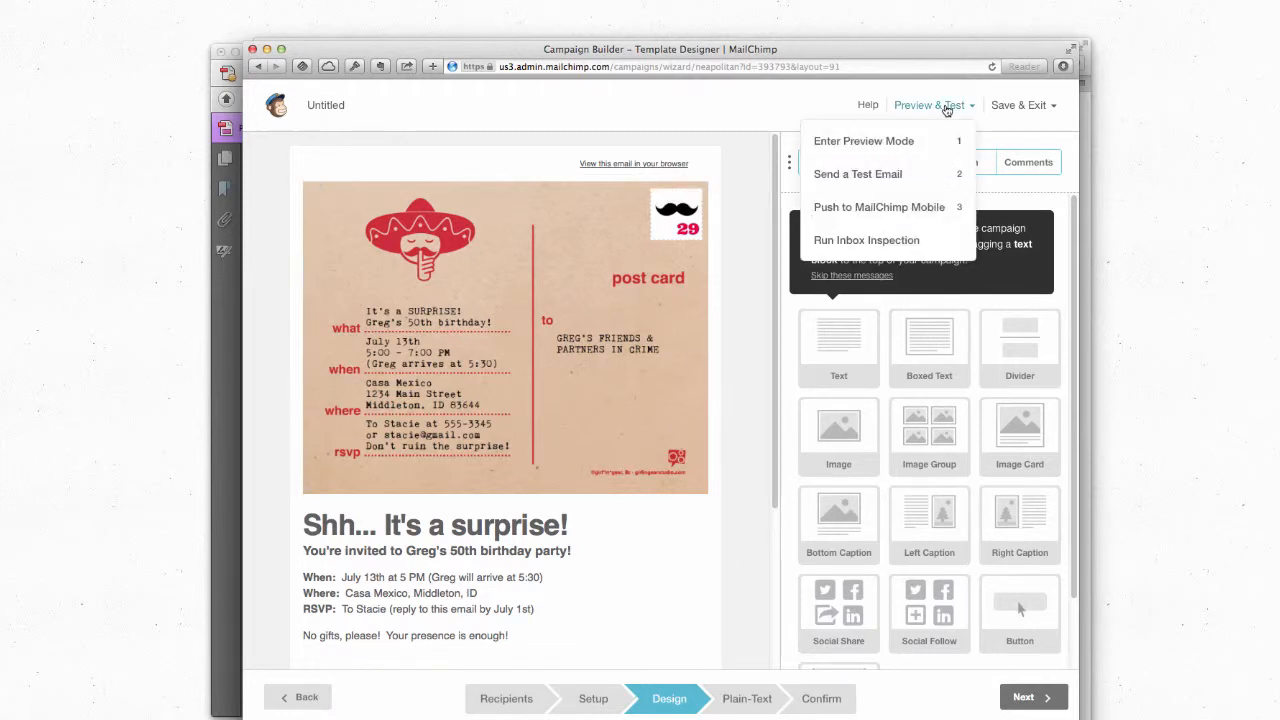
{"action": "left_click", "coordinate": [891, 150]}
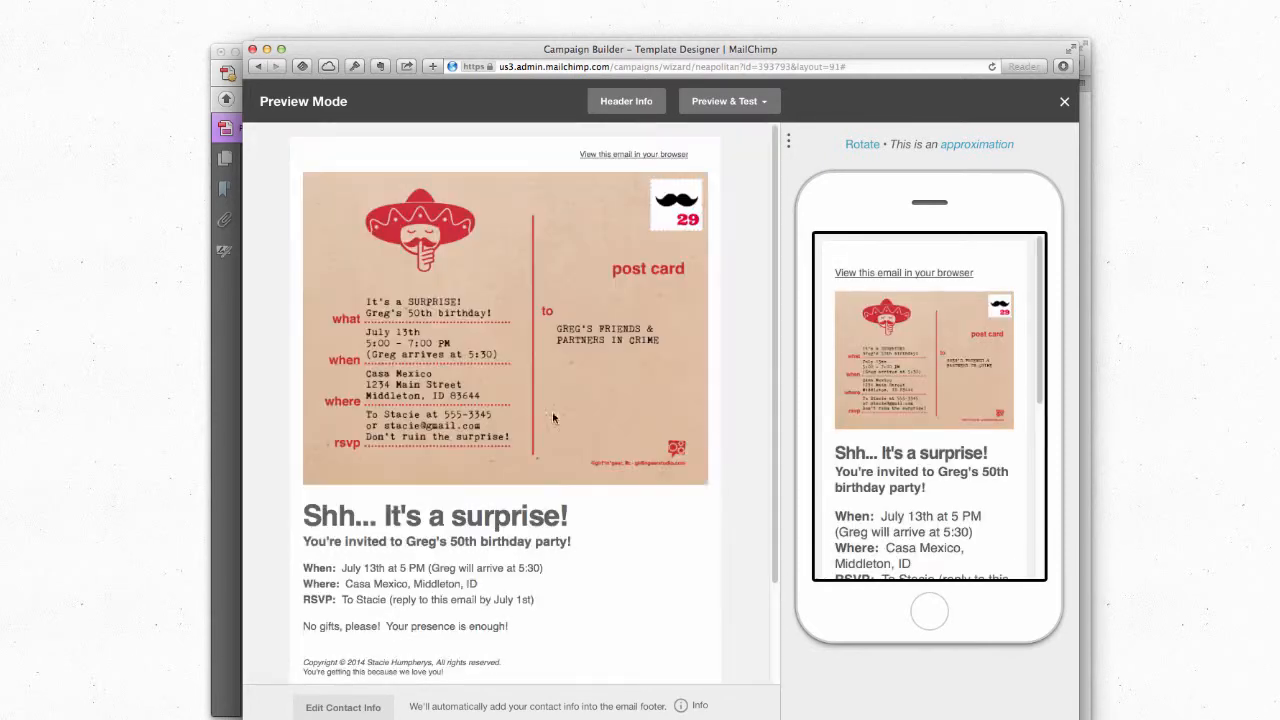
{"action": "scroll", "coordinate": [726, 347], "scroll_direction": "down", "scroll_amount": 2}
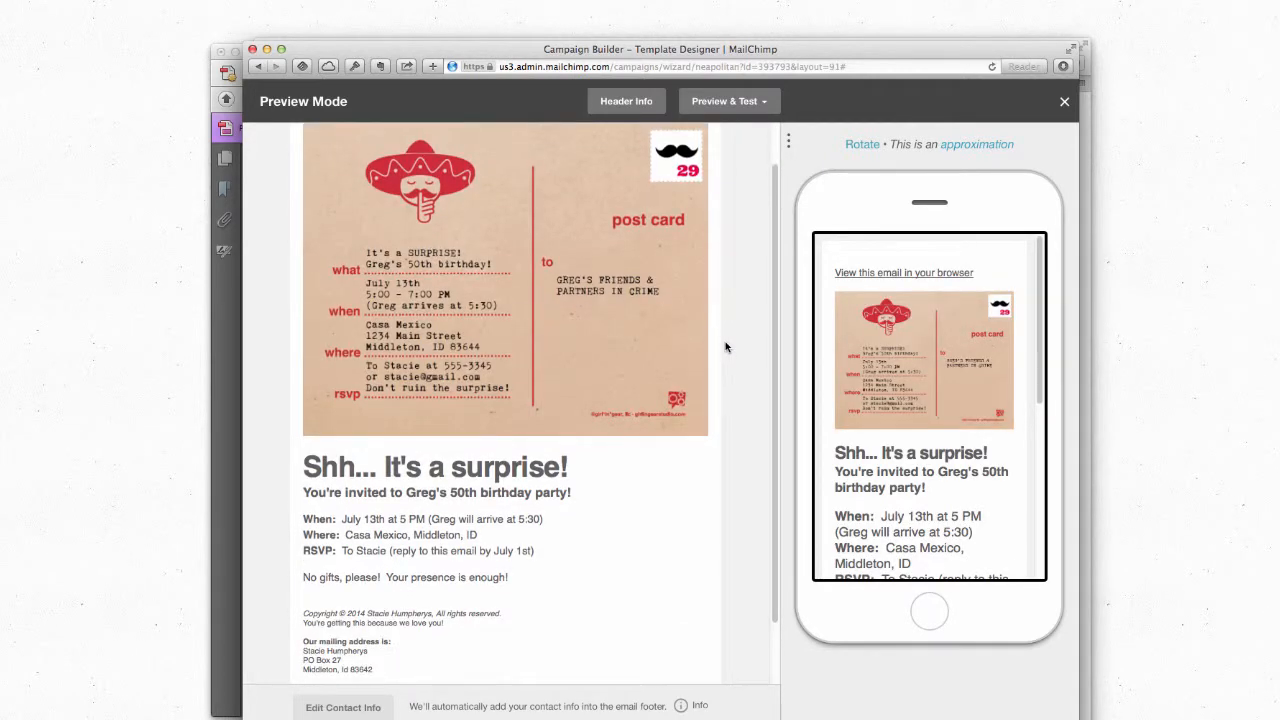
{"action": "scroll", "coordinate": [424, 430], "scroll_direction": "up", "scroll_amount": 2}
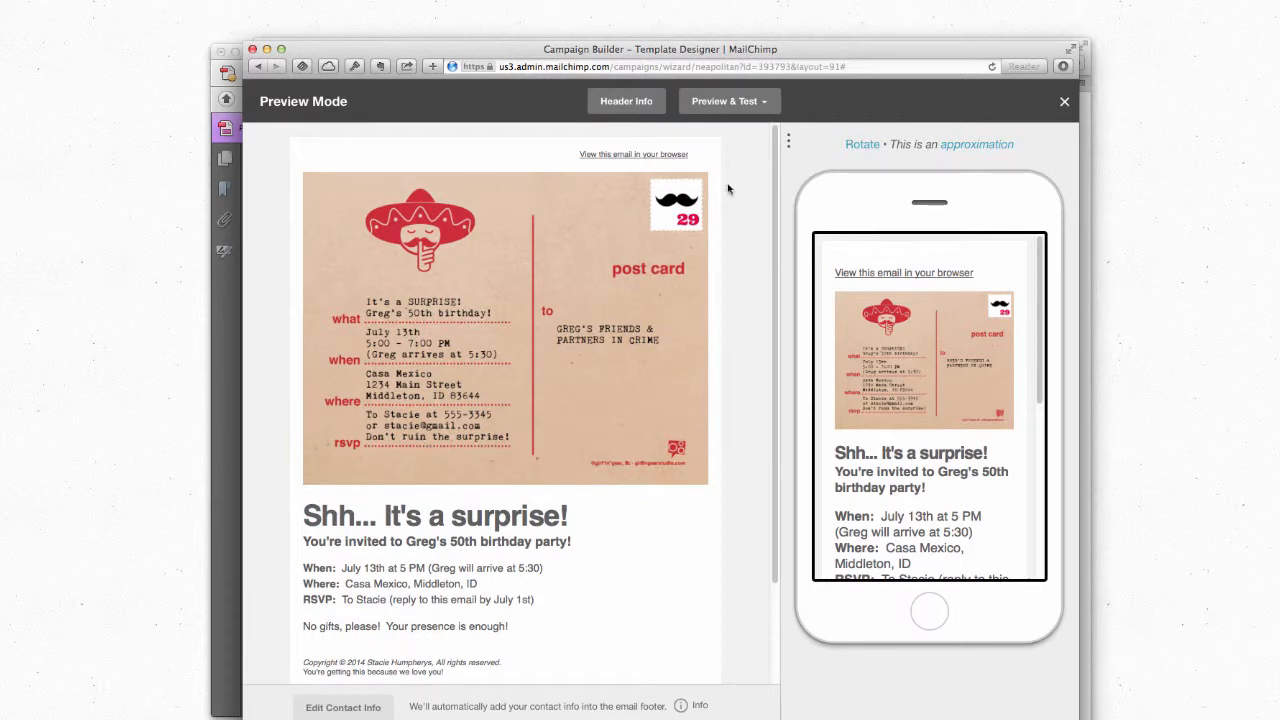
{"action": "scroll", "coordinate": [450, 216], "scroll_direction": "down", "scroll_amount": 5}
{"action": "scroll", "coordinate": [450, 216], "scroll_direction": "up", "scroll_amount": 5}
{"action": "scroll", "coordinate": [885, 403], "scroll_direction": "down", "scroll_amount": 8}
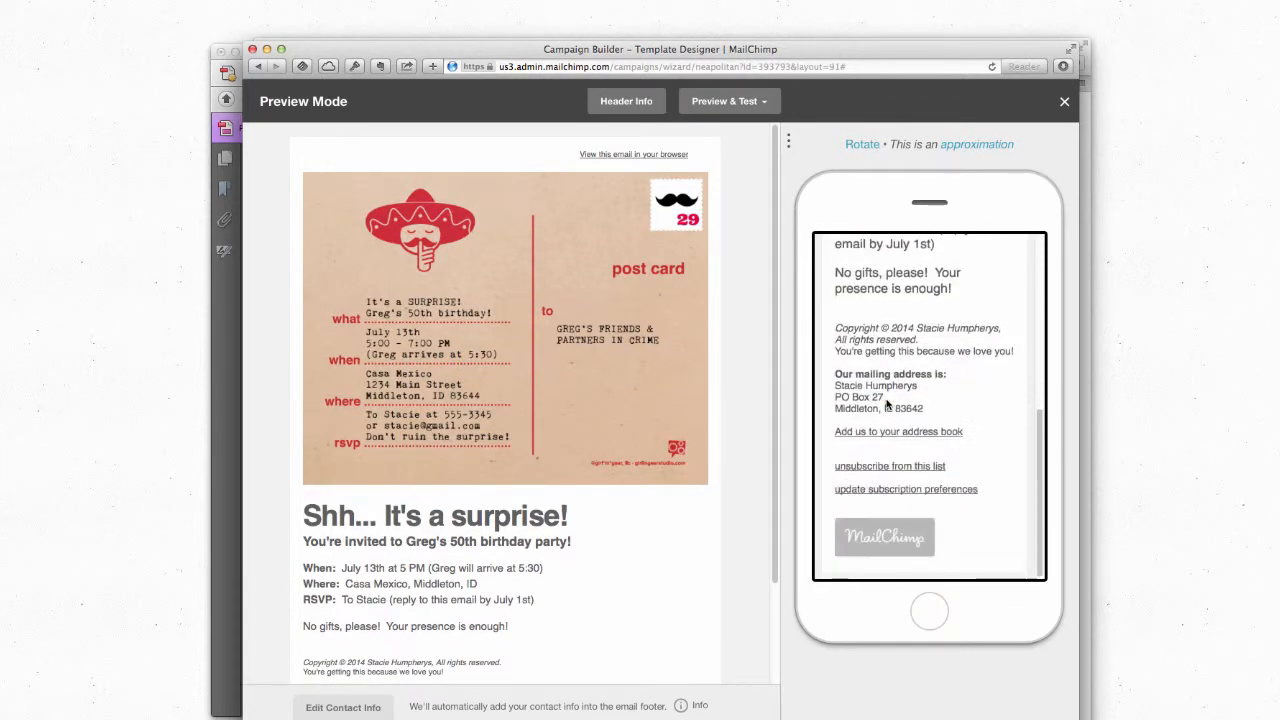
{"action": "scroll", "coordinate": [886, 403], "scroll_direction": "up", "scroll_amount": 8}
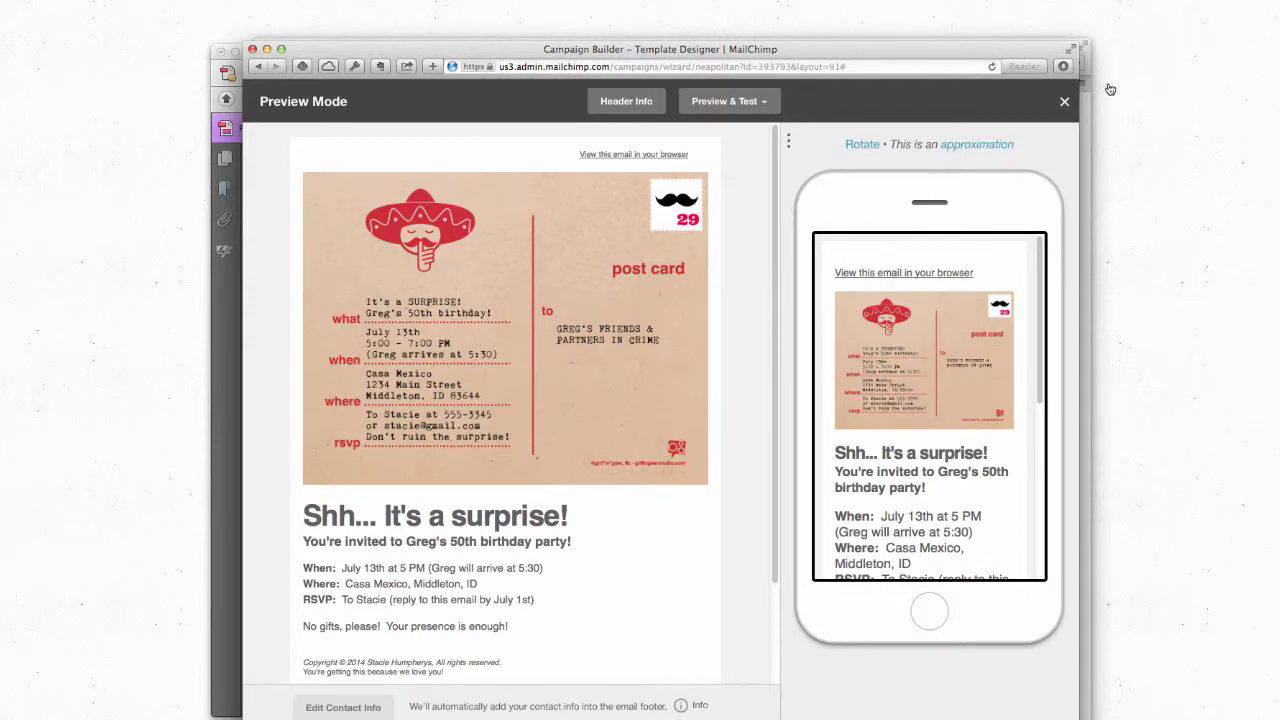
{"action": "left_click", "coordinate": [1064, 102]}
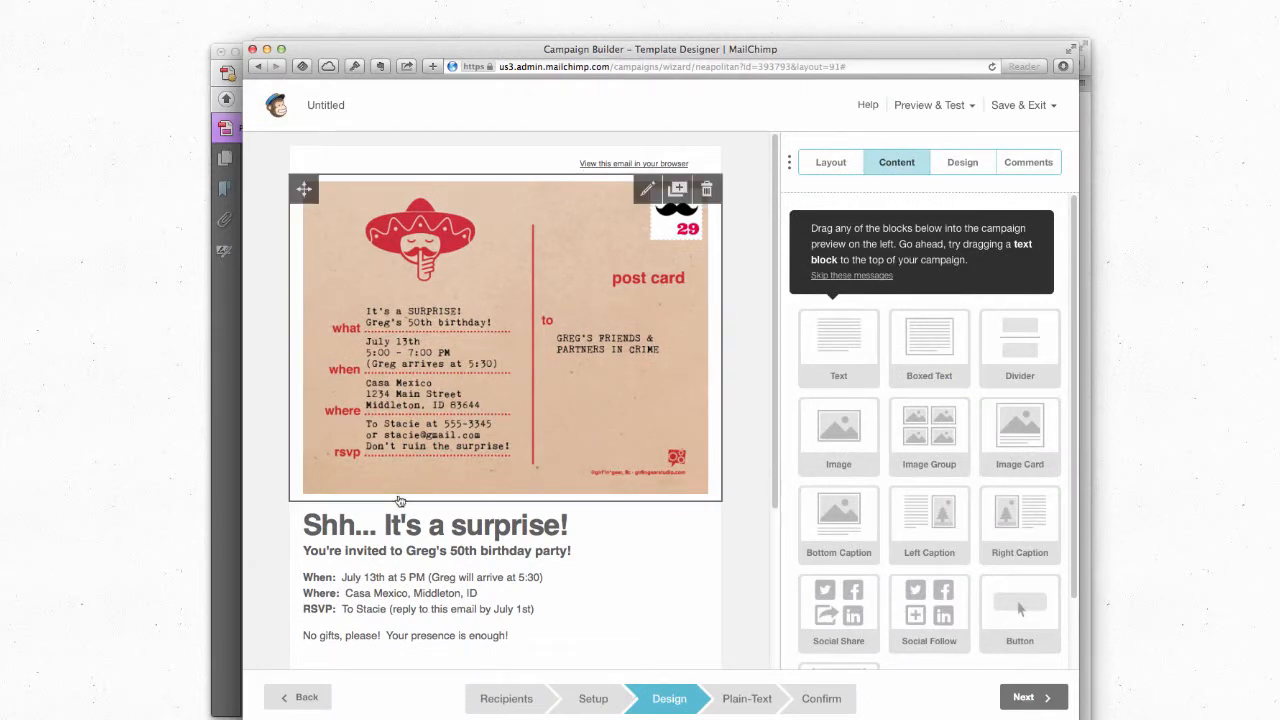
Step: Review the checklist flagging the missing subject line and sender details, then resolve the subject line
{"action": "scroll", "coordinate": [450, 523], "scroll_direction": "down", "scroll_amount": 1}
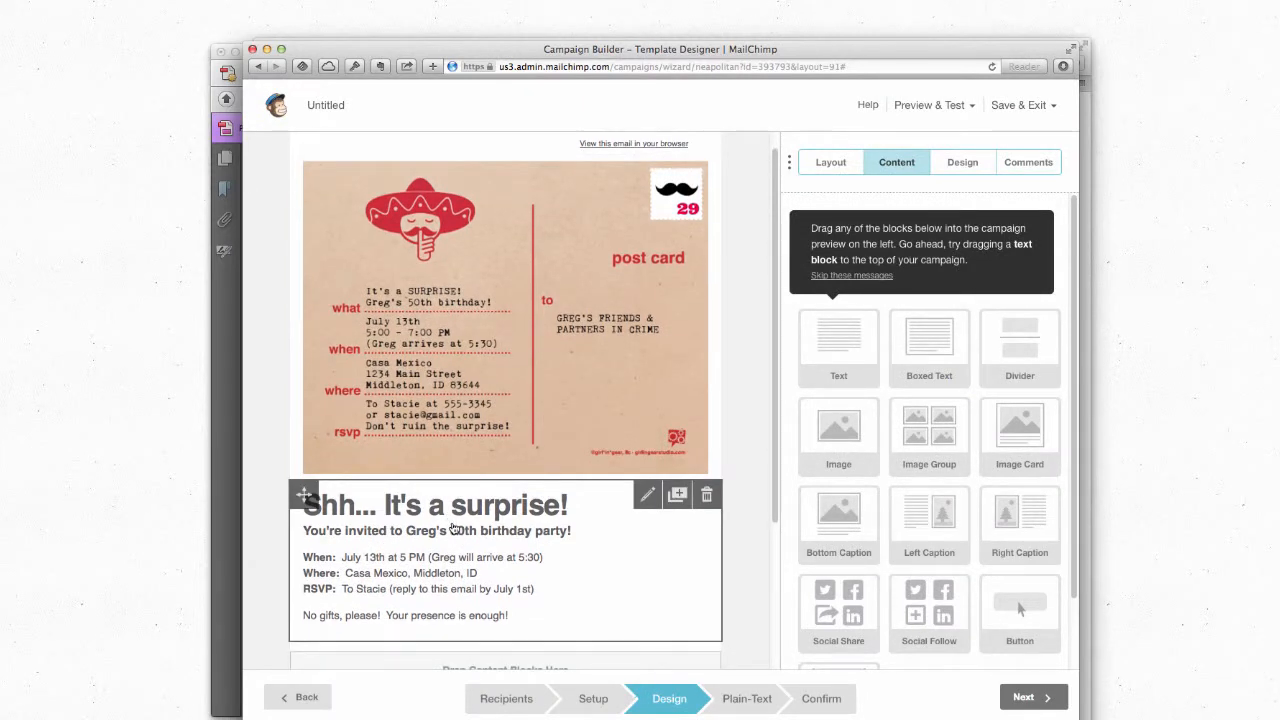
{"action": "scroll", "coordinate": [452, 525], "scroll_direction": "up", "scroll_amount": 1}
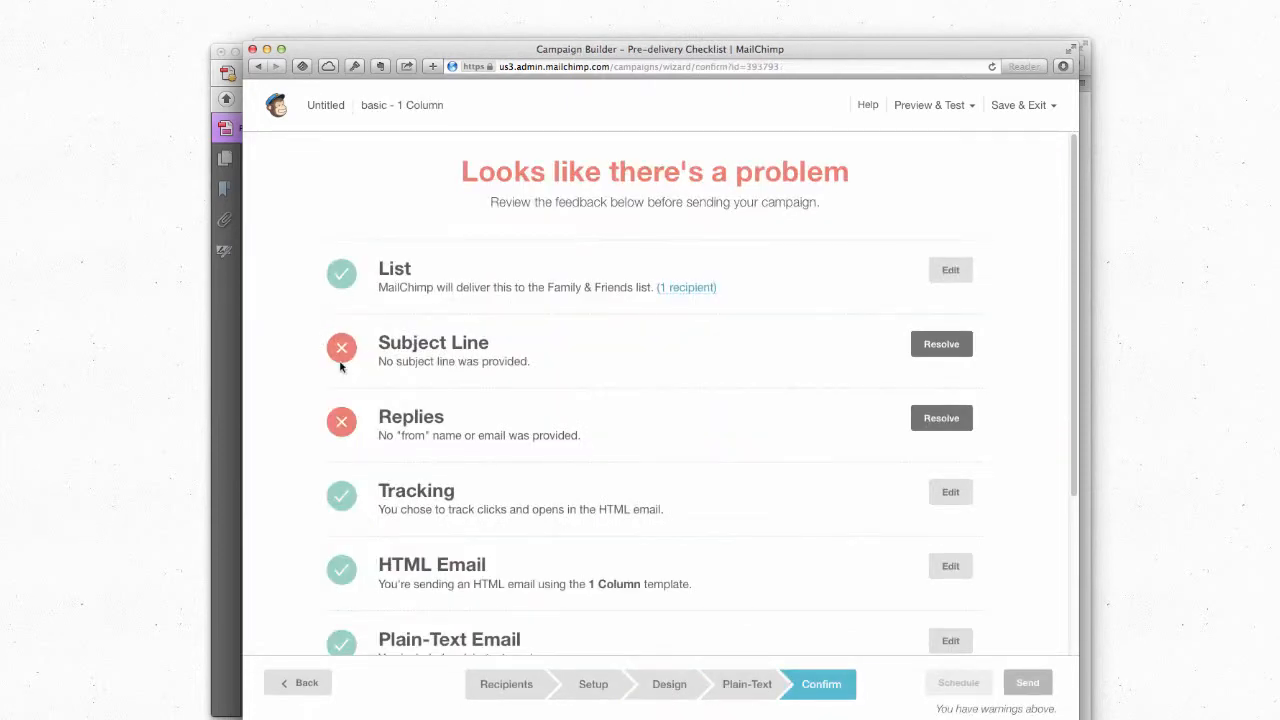
{"action": "scroll", "coordinate": [518, 458], "scroll_direction": "down", "scroll_amount": 4}
{"action": "scroll", "coordinate": [518, 458], "scroll_direction": "up", "scroll_amount": 4}
{"action": "left_click", "coordinate": [943, 345]}
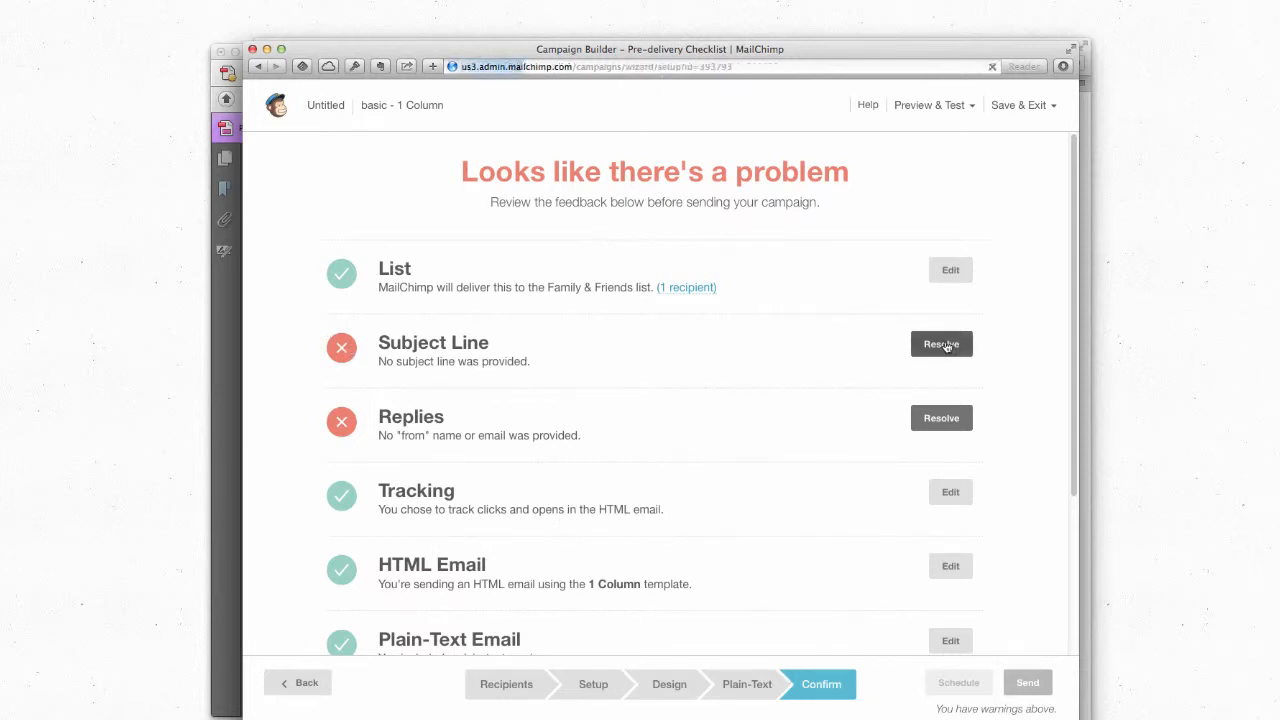
Step: Enter the campaign name and set the subject to 'Shh... You're Invited! It's a surprise'
{"action": "left_click", "coordinate": [377, 237]}
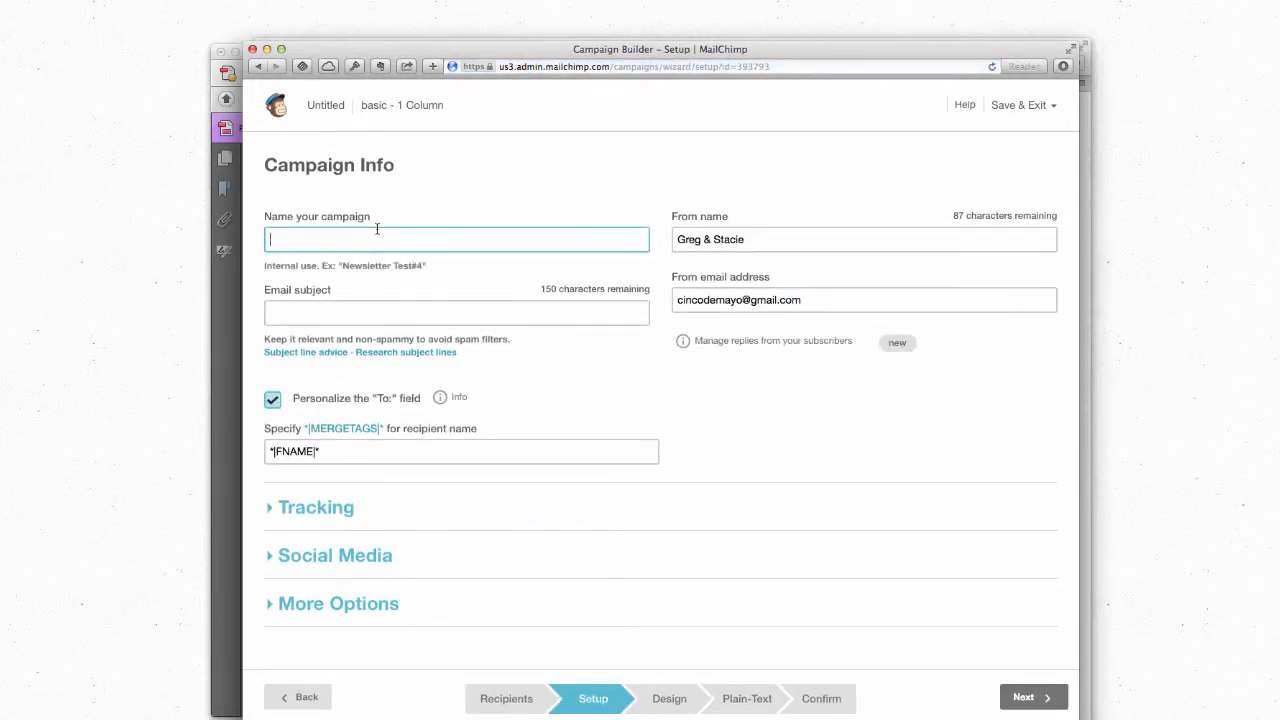
{"action": "type", "text": "Greg's Surpo"}
{"action": "type", "text": "s"}
{"action": "key", "text": "BackSpace"}
{"action": "key", "text": "BackSpace"}
{"action": "left_click", "coordinate": [271, 312]}
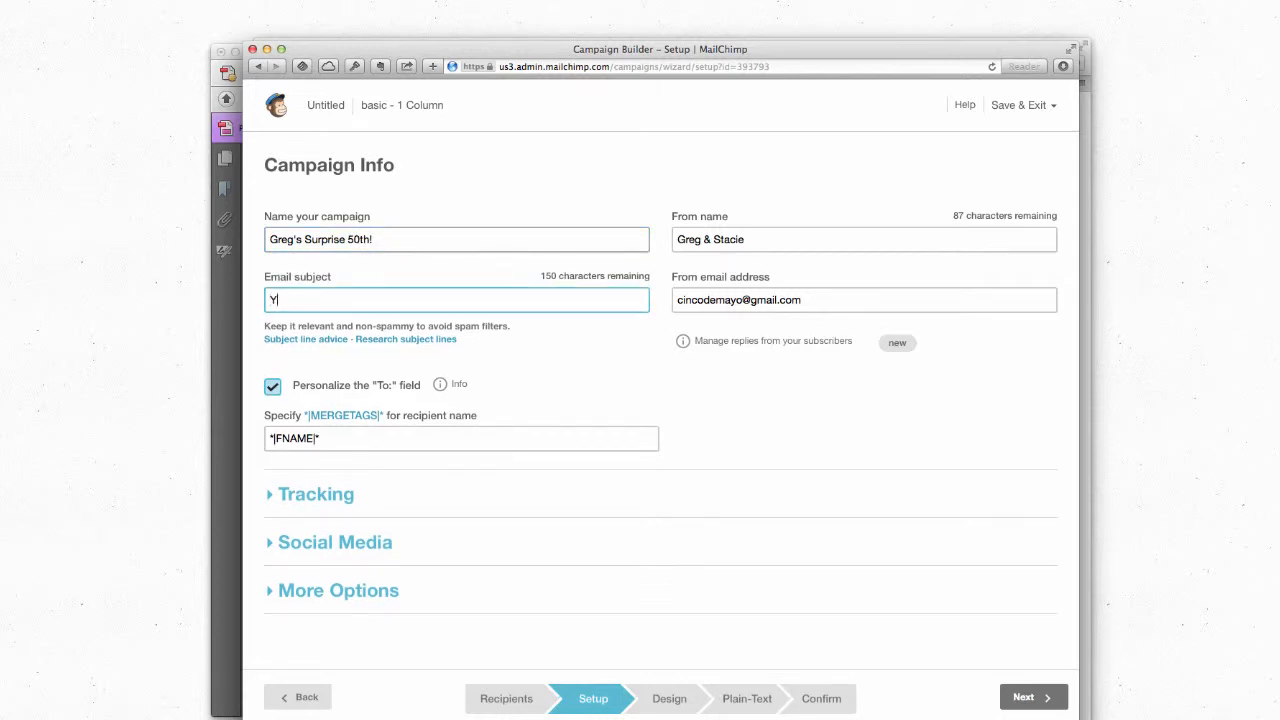
{"action": "type", "text": "Shh... You're Invited!  It's a sur"}
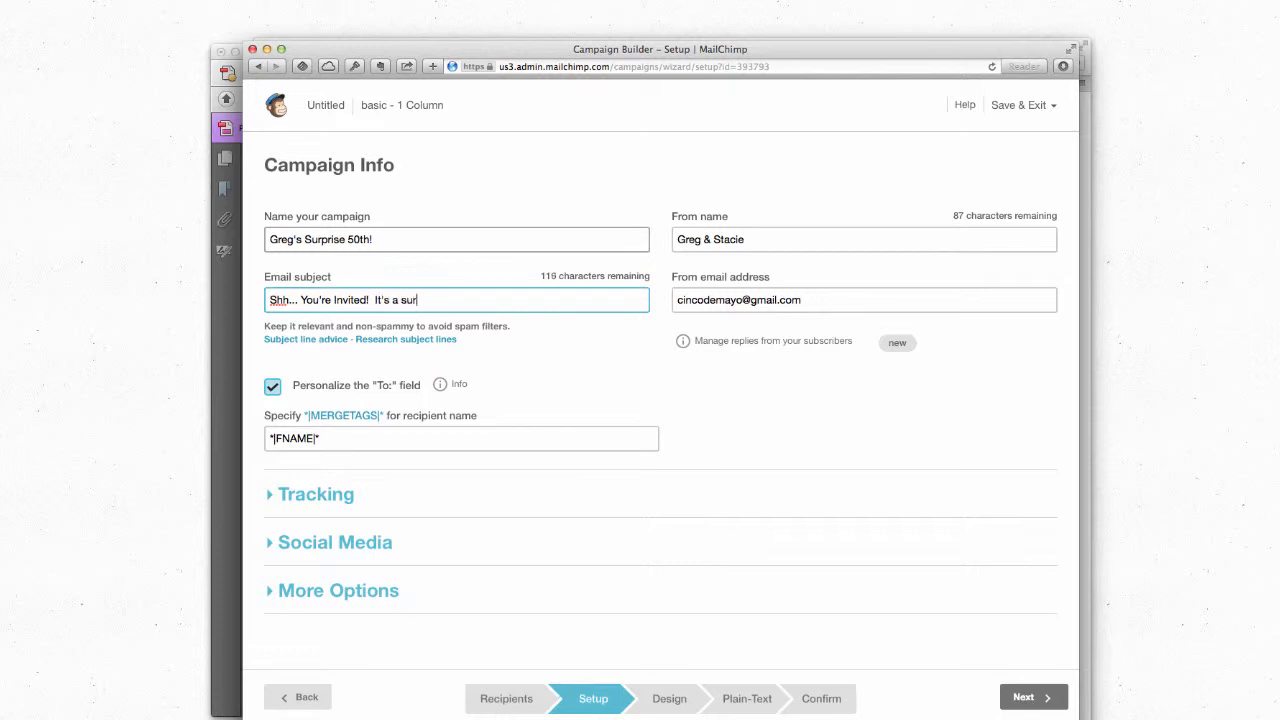
{"action": "type", "text": "prise!"}
Step: Fill in the sender's email address and from name, turn off To: field personalization, and save
{"action": "key", "text": "Tab"}
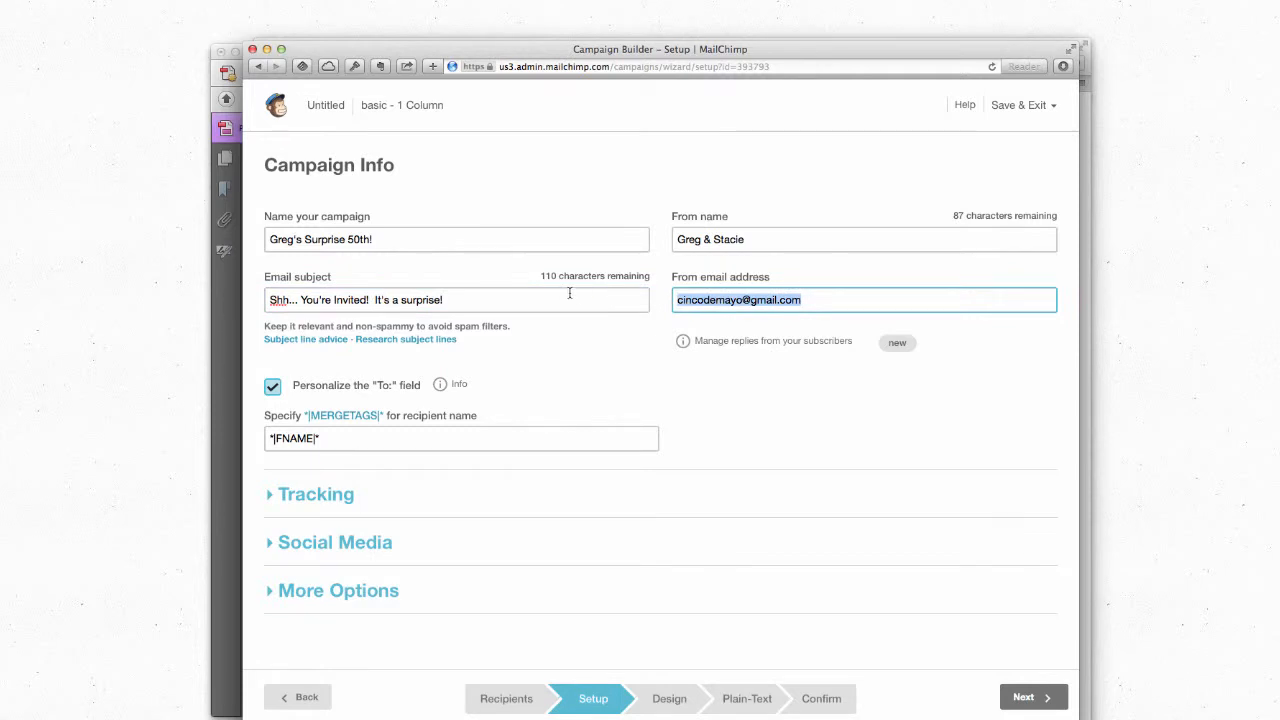
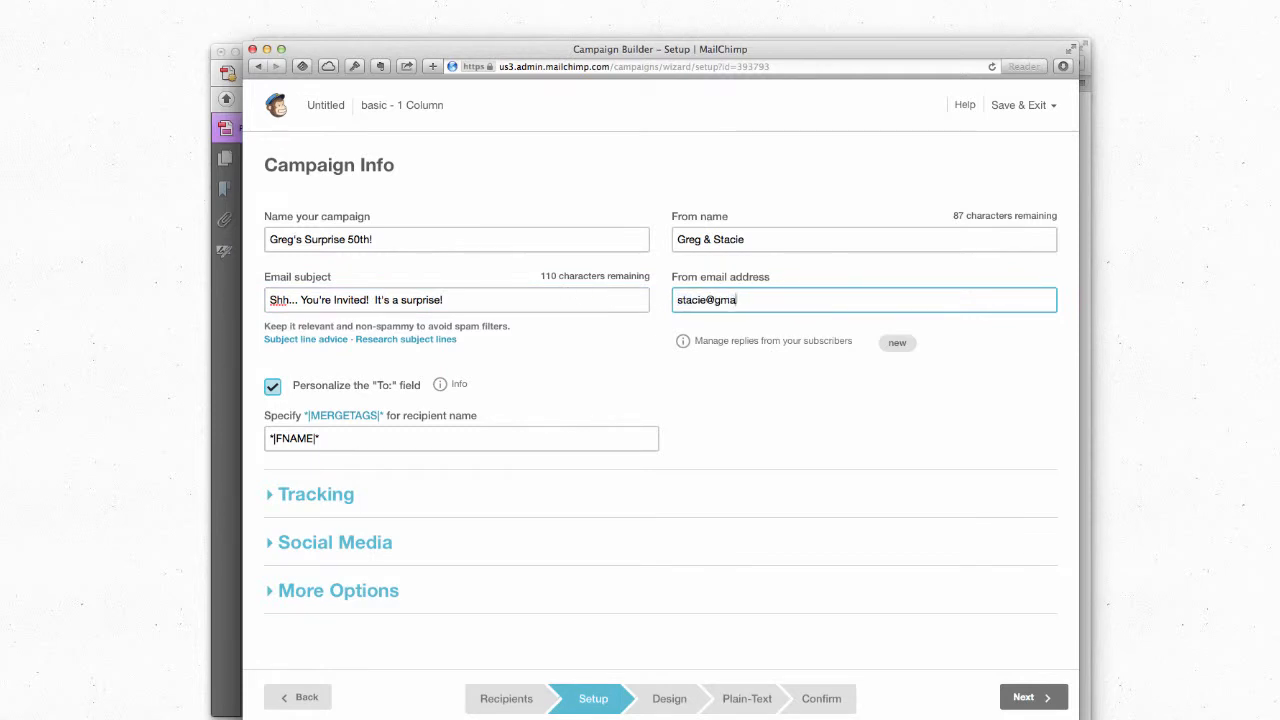
{"action": "left_click", "coordinate": [752, 238]}
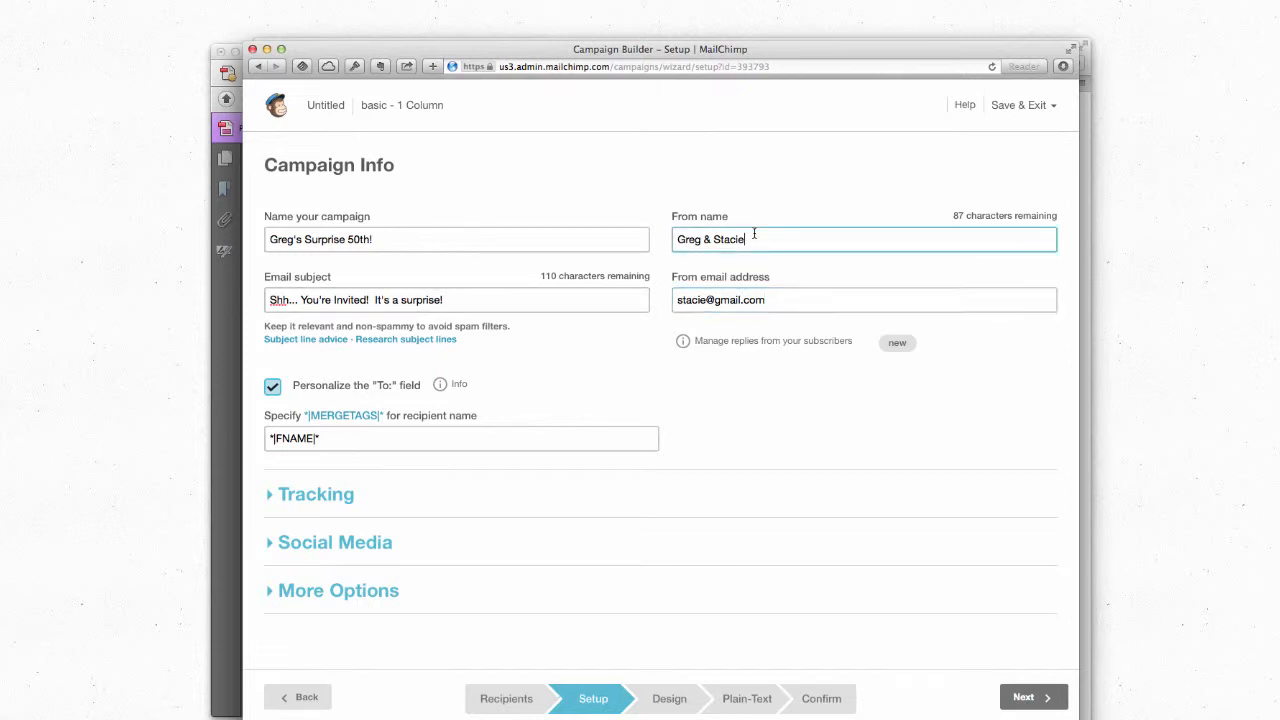
{"action": "key", "text": "super+a"}
{"action": "type", "text": "Stacie"}
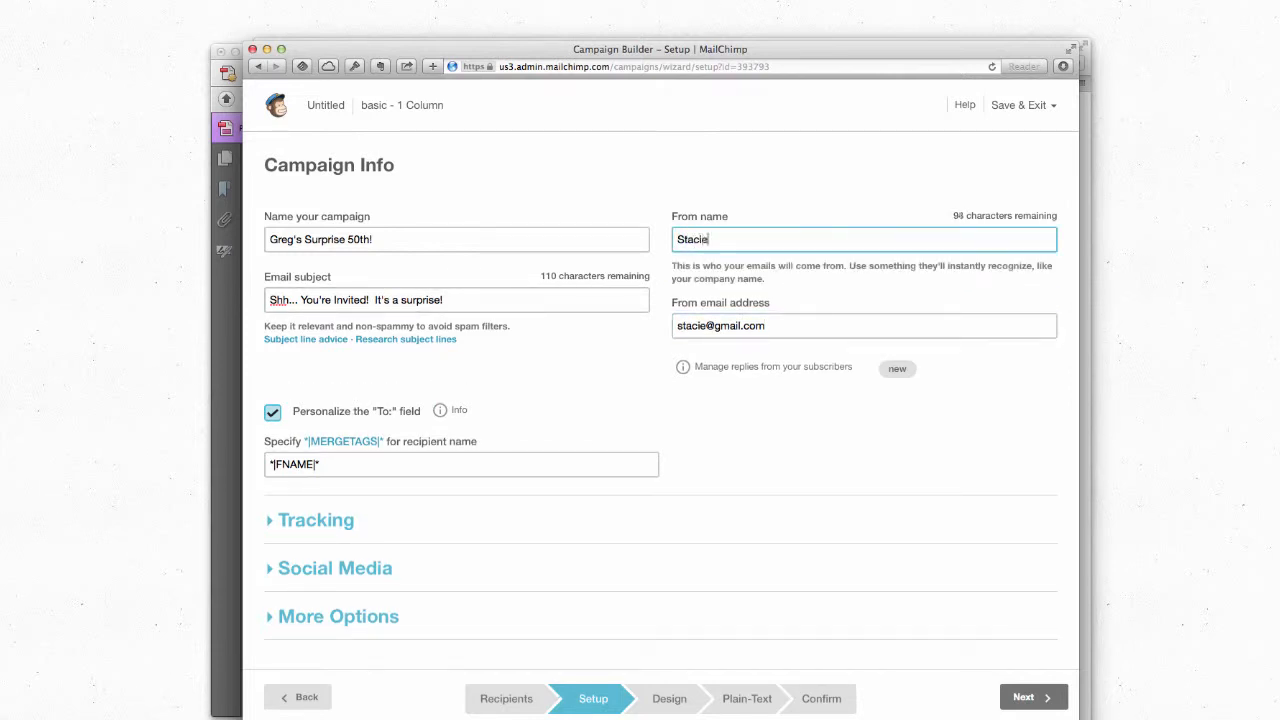
{"action": "left_click", "coordinate": [271, 414]}
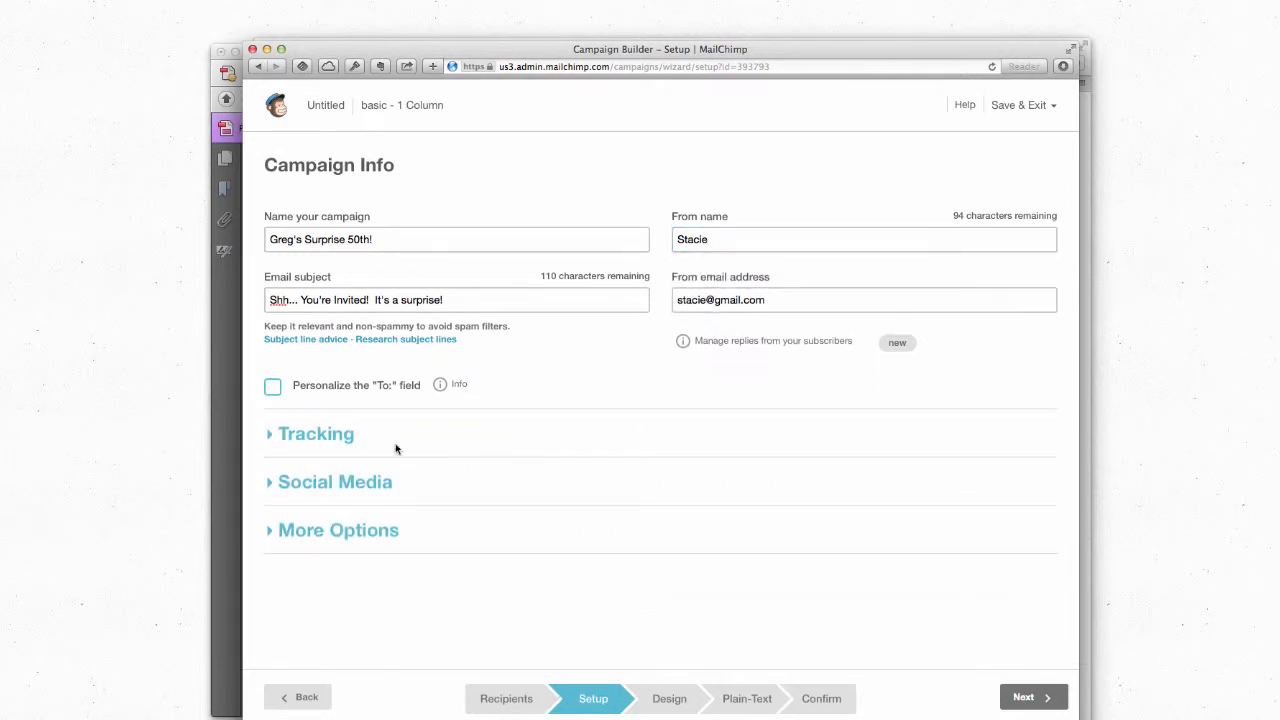
{"action": "left_click", "coordinate": [820, 704]}
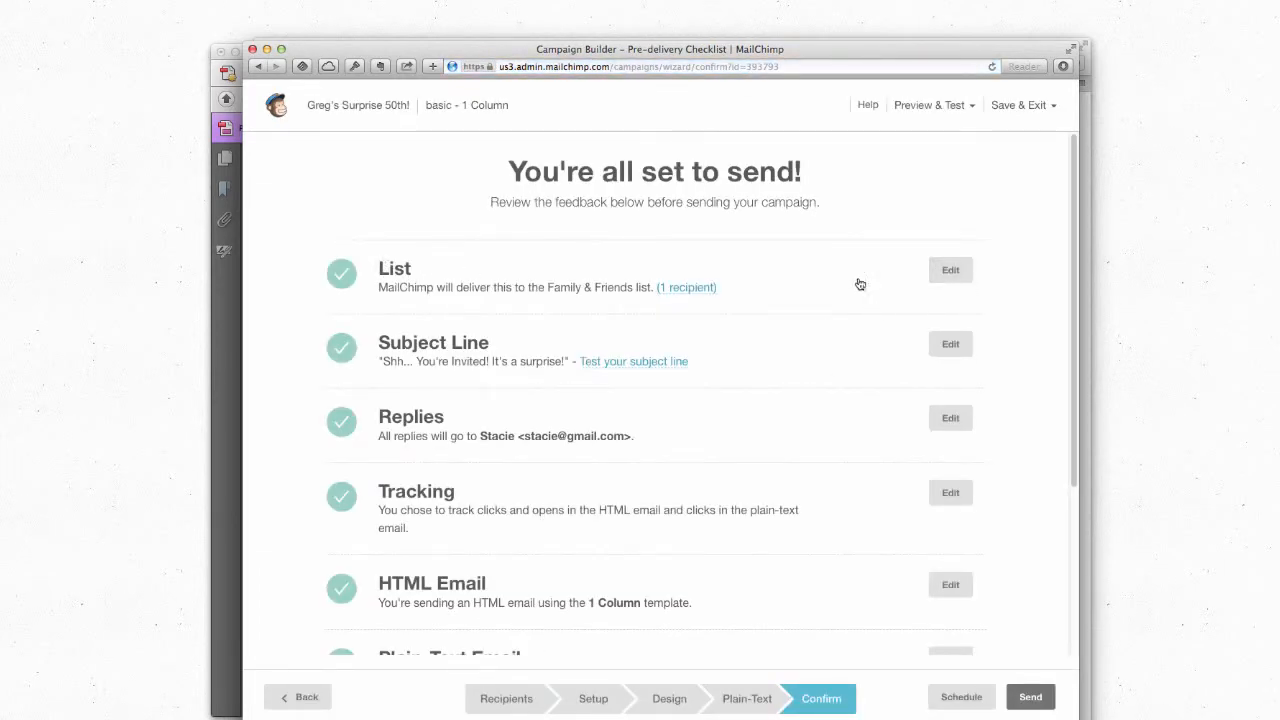
Step: Return to the Recipients step, then save and exit the builder to the Lists overview
{"action": "left_click", "coordinate": [951, 271]}
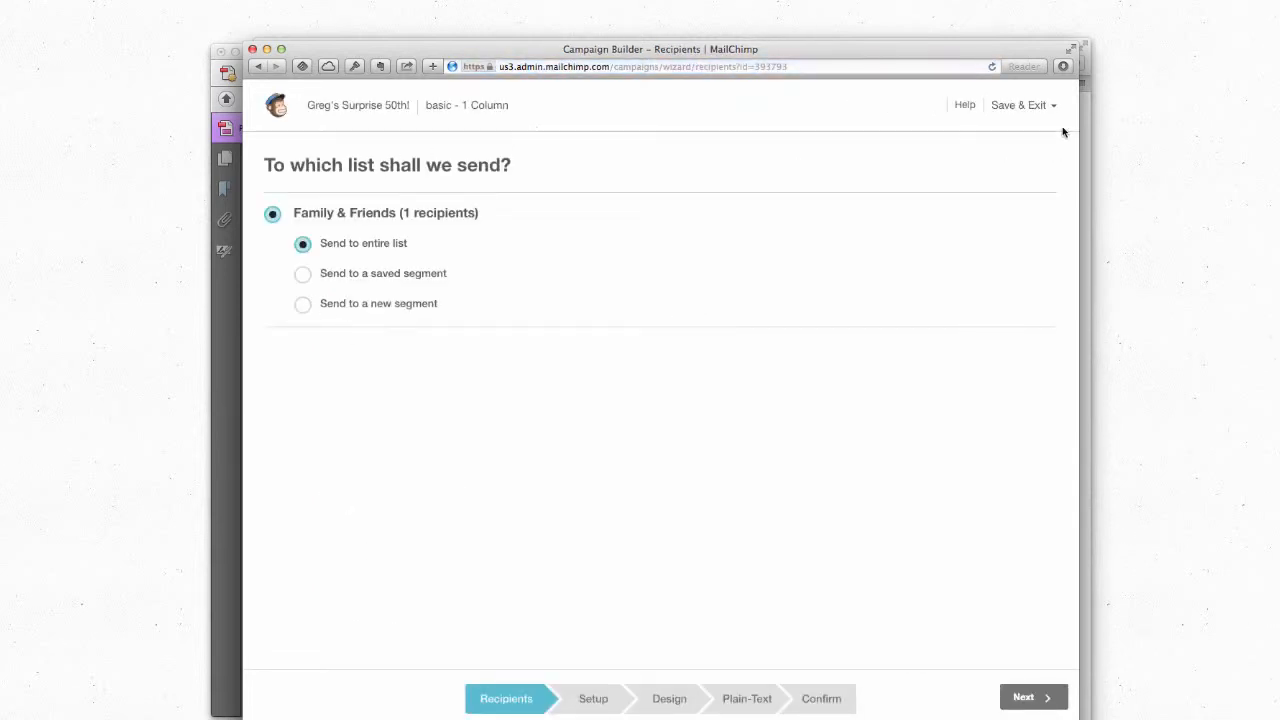
{"action": "left_click", "coordinate": [1032, 105]}
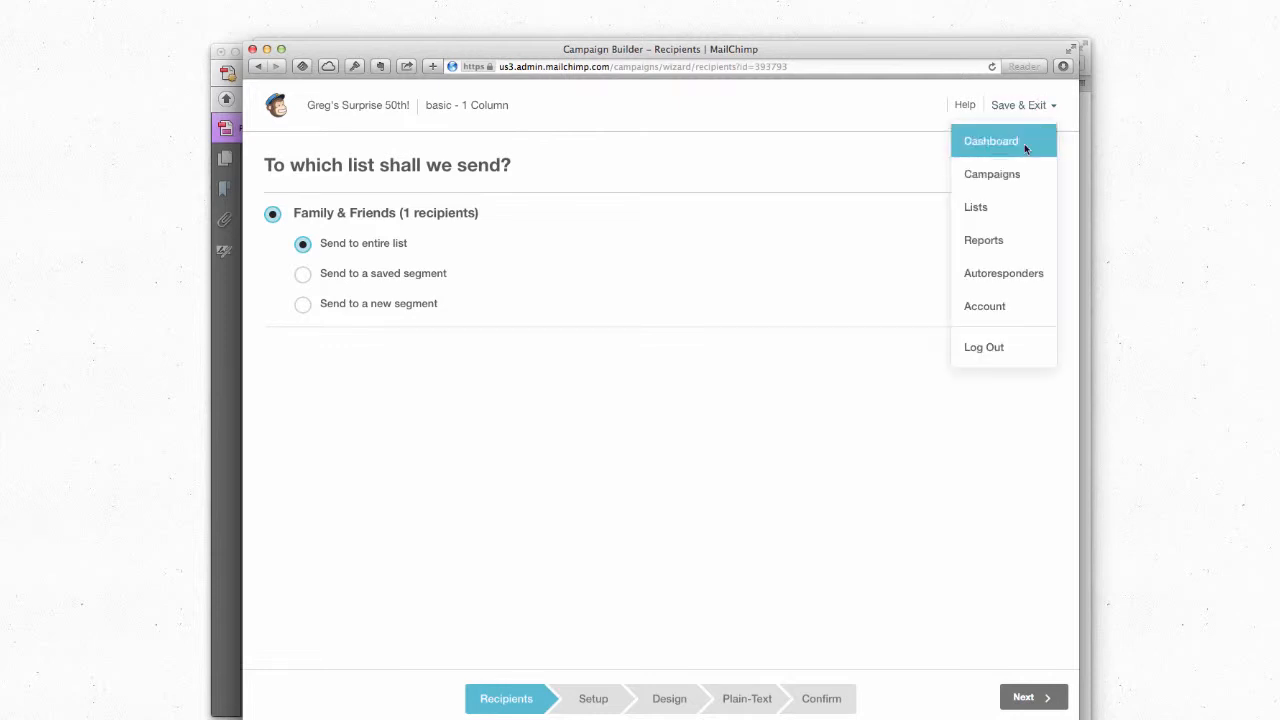
{"action": "left_click", "coordinate": [966, 208]}
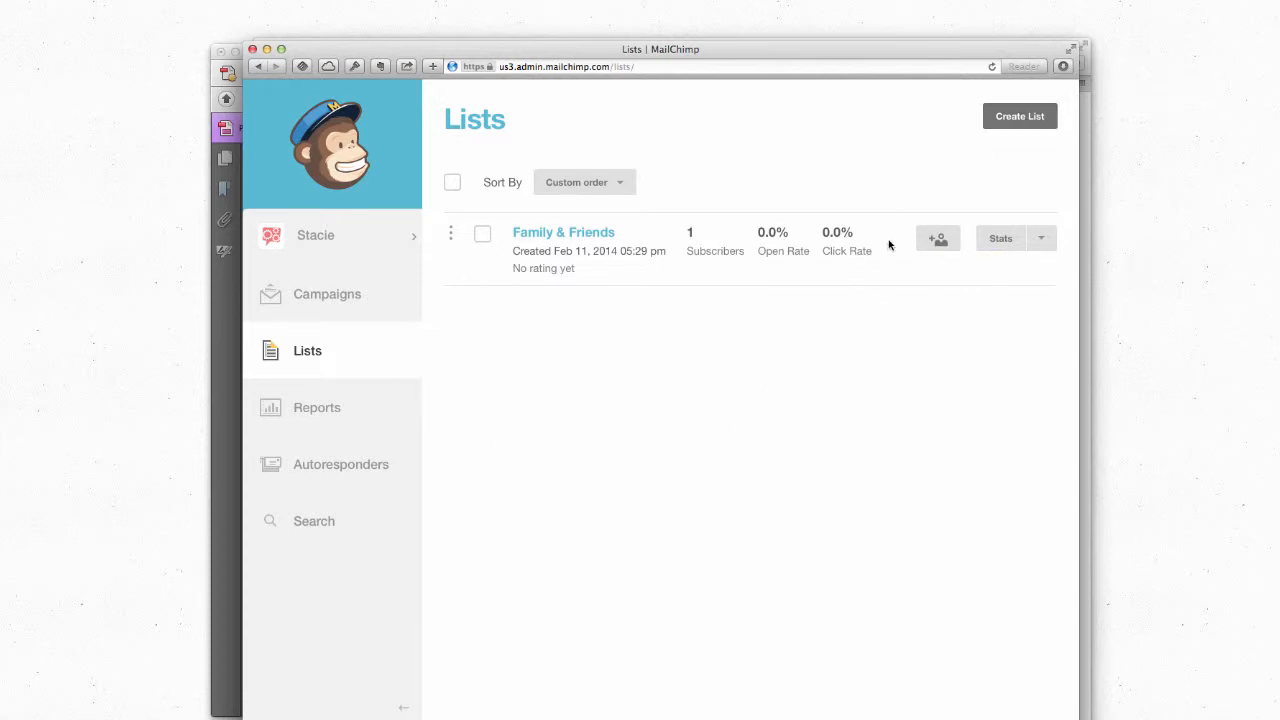
Step: Subscribe a new email address to Family & Friends with permission confirmed
{"action": "left_click", "coordinate": [952, 242]}
{"action": "left_click", "coordinate": [622, 362]}
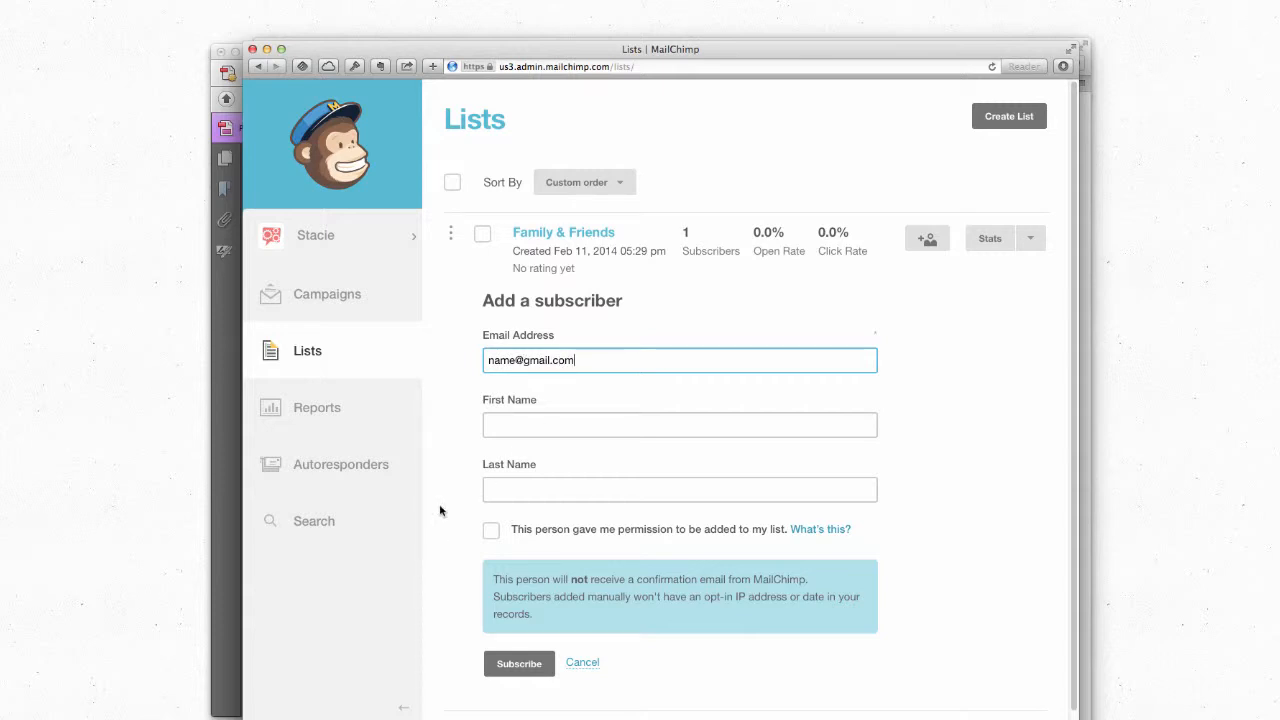
{"action": "left_click", "coordinate": [492, 534]}
{"action": "left_click", "coordinate": [505, 662]}
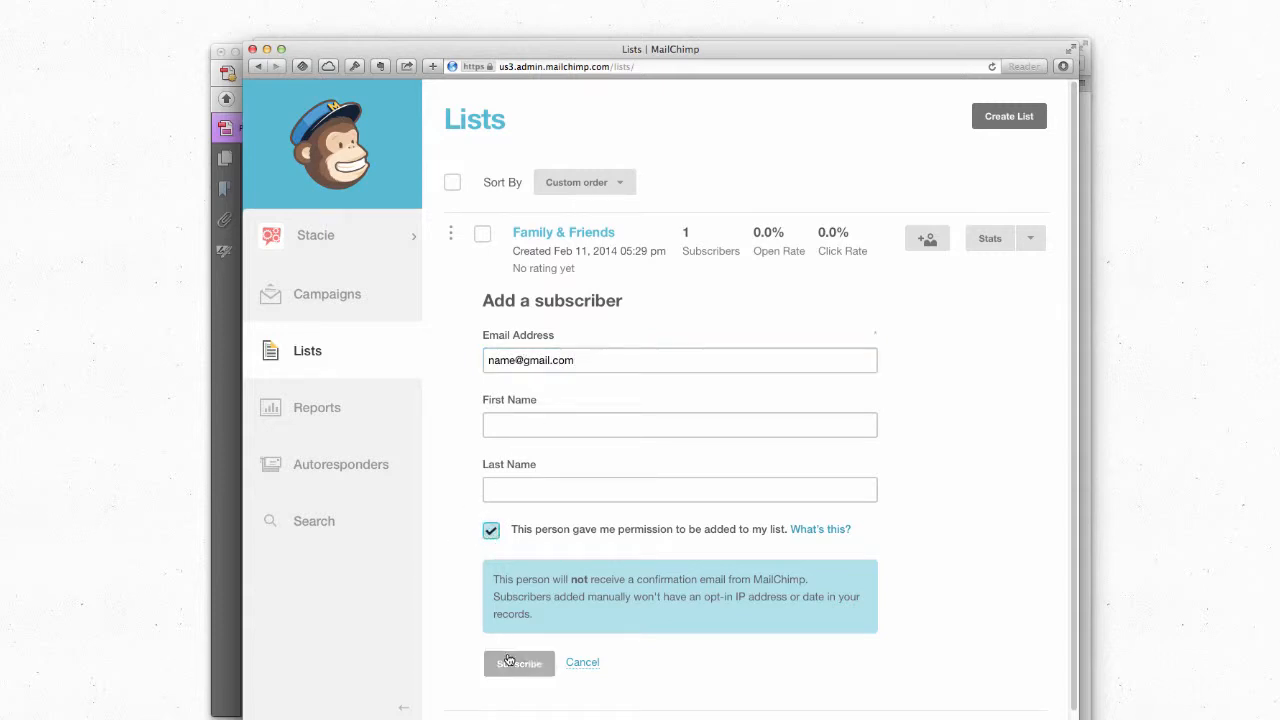
{"action": "left_click", "coordinate": [1000, 410]}
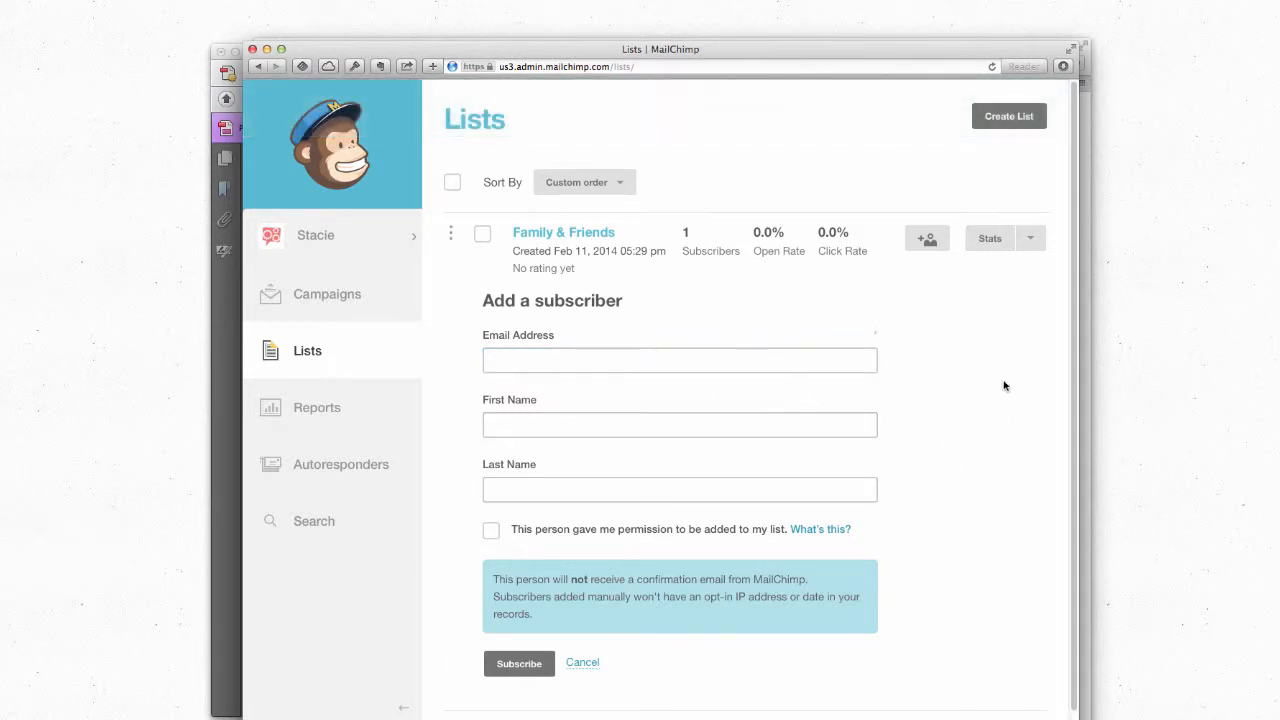
Step: Look over the list's import-subscribers options, then return to the lists overview
{"action": "left_click", "coordinate": [1033, 242]}
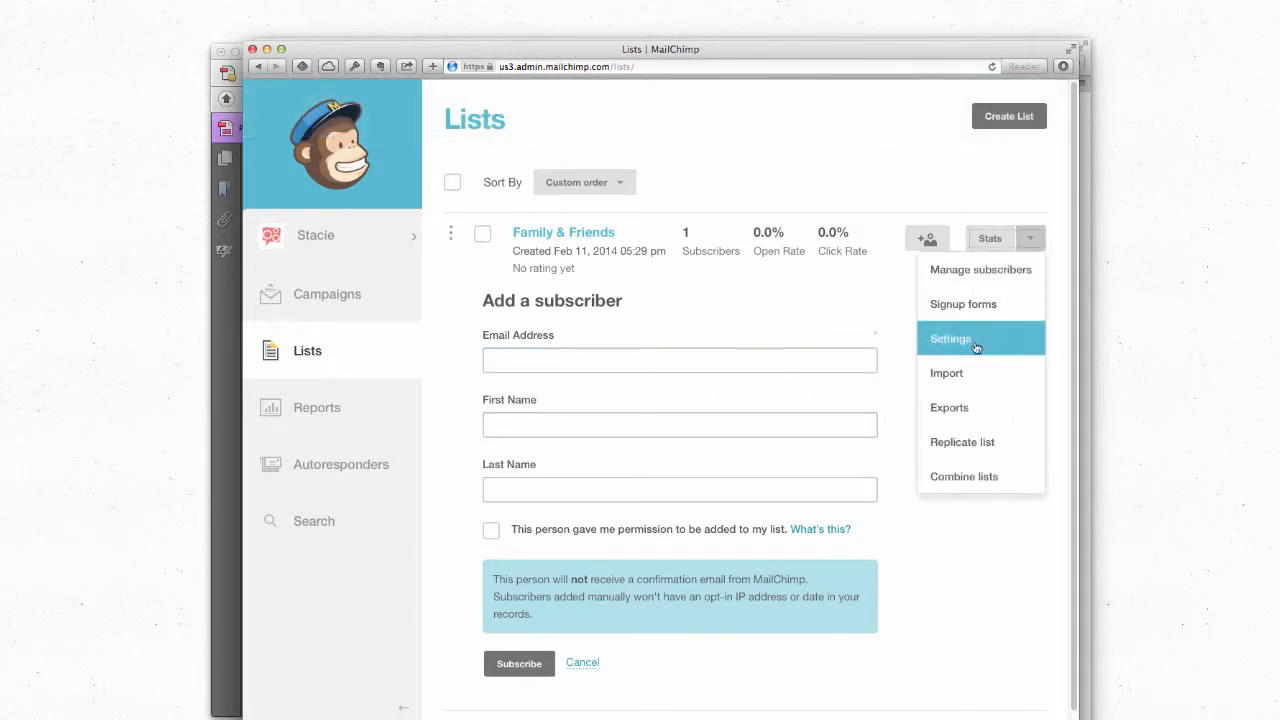
{"action": "left_click", "coordinate": [961, 375]}
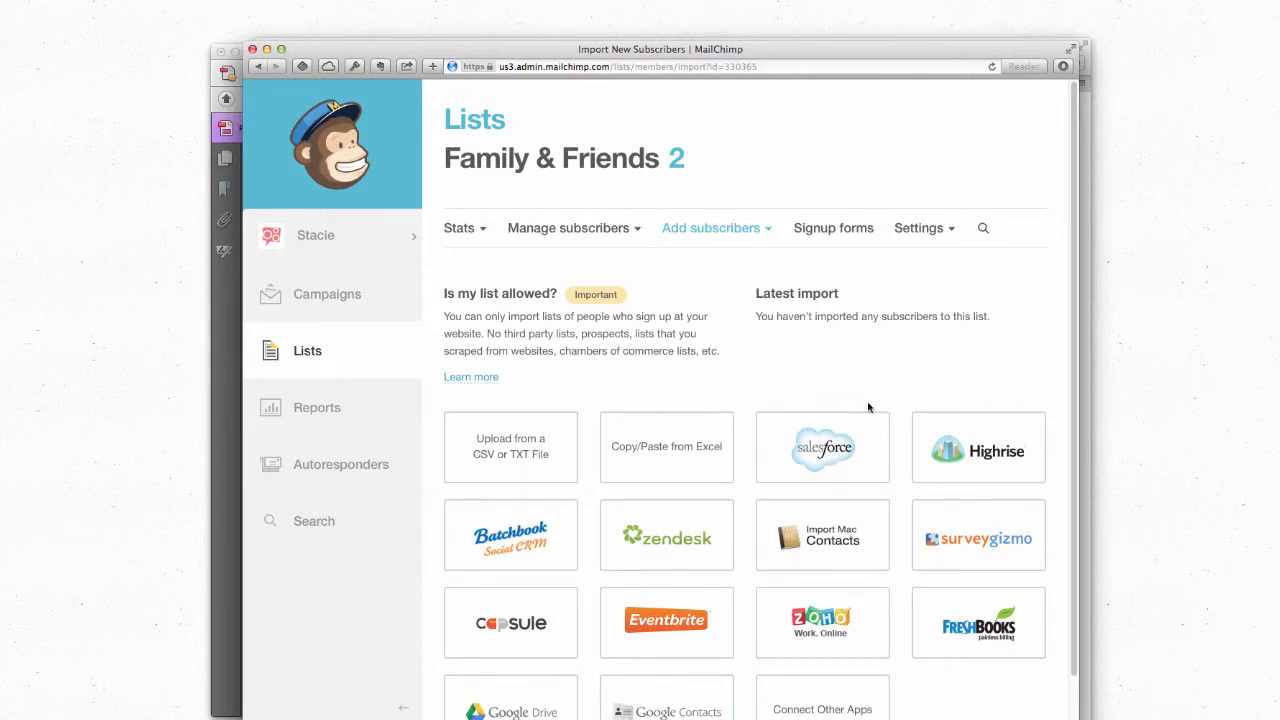
{"action": "scroll", "coordinate": [866, 400], "scroll_direction": "down", "scroll_amount": 1}
{"action": "scroll", "coordinate": [866, 392], "scroll_direction": "up", "scroll_amount": 1}
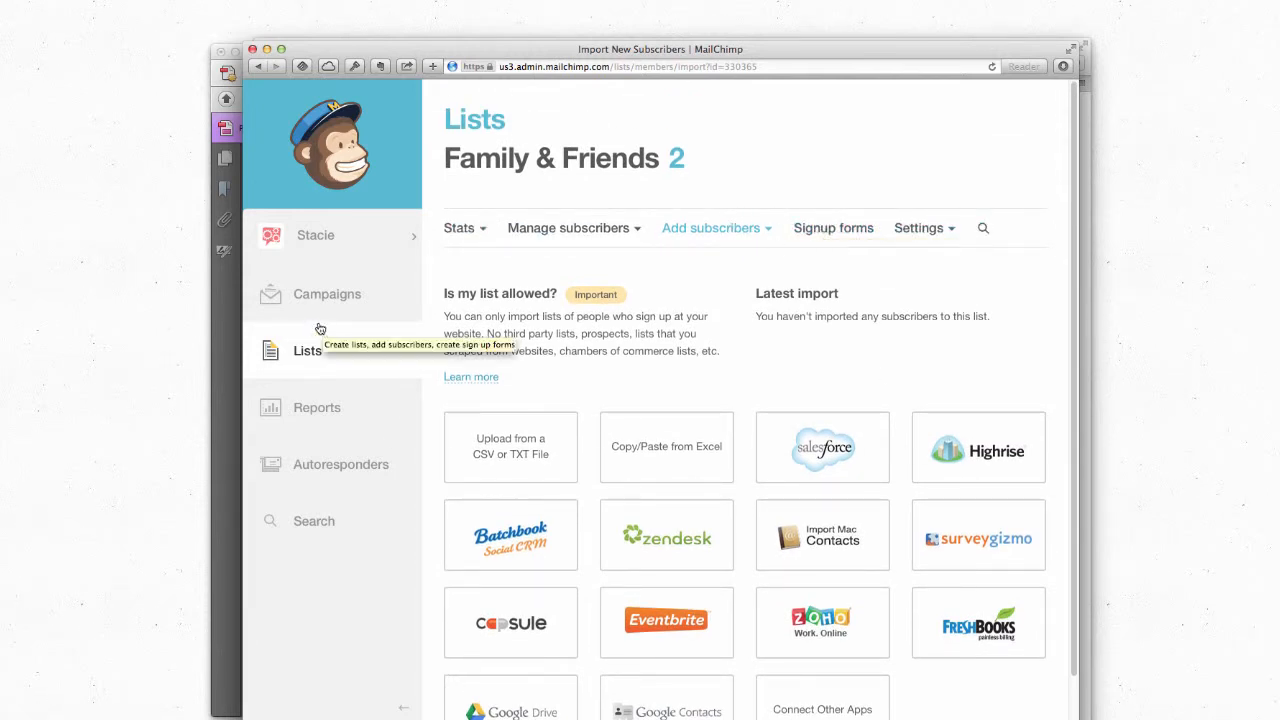
{"action": "left_click", "coordinate": [316, 354]}
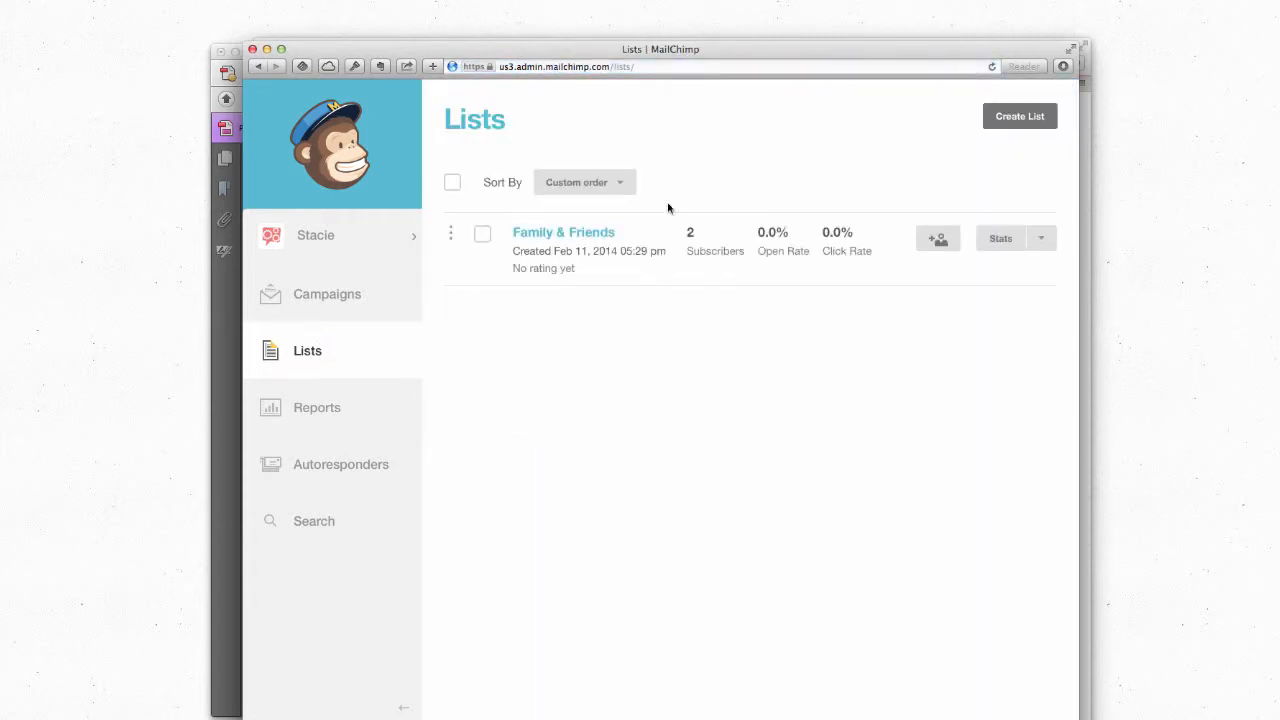
Step: Delete the newly added subscriber from Family & Friends and go to the Campaigns page
{"action": "left_click", "coordinate": [572, 233]}
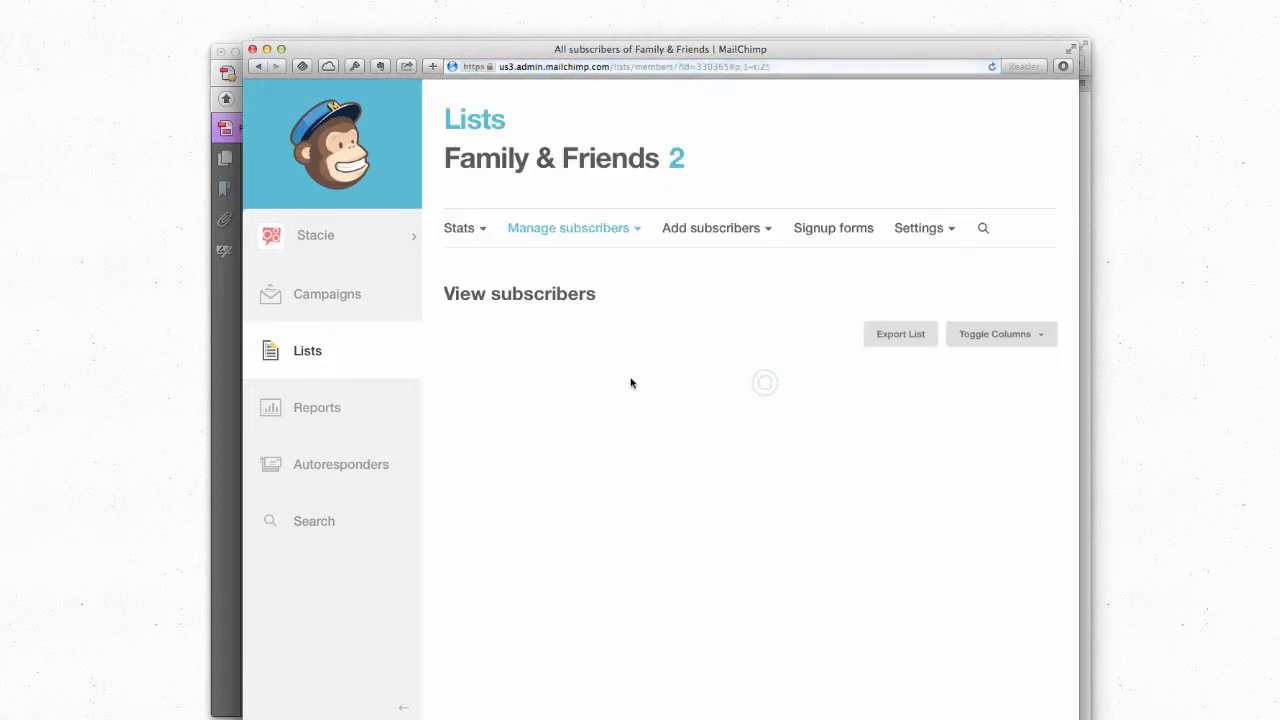
{"action": "left_click", "coordinate": [460, 430]}
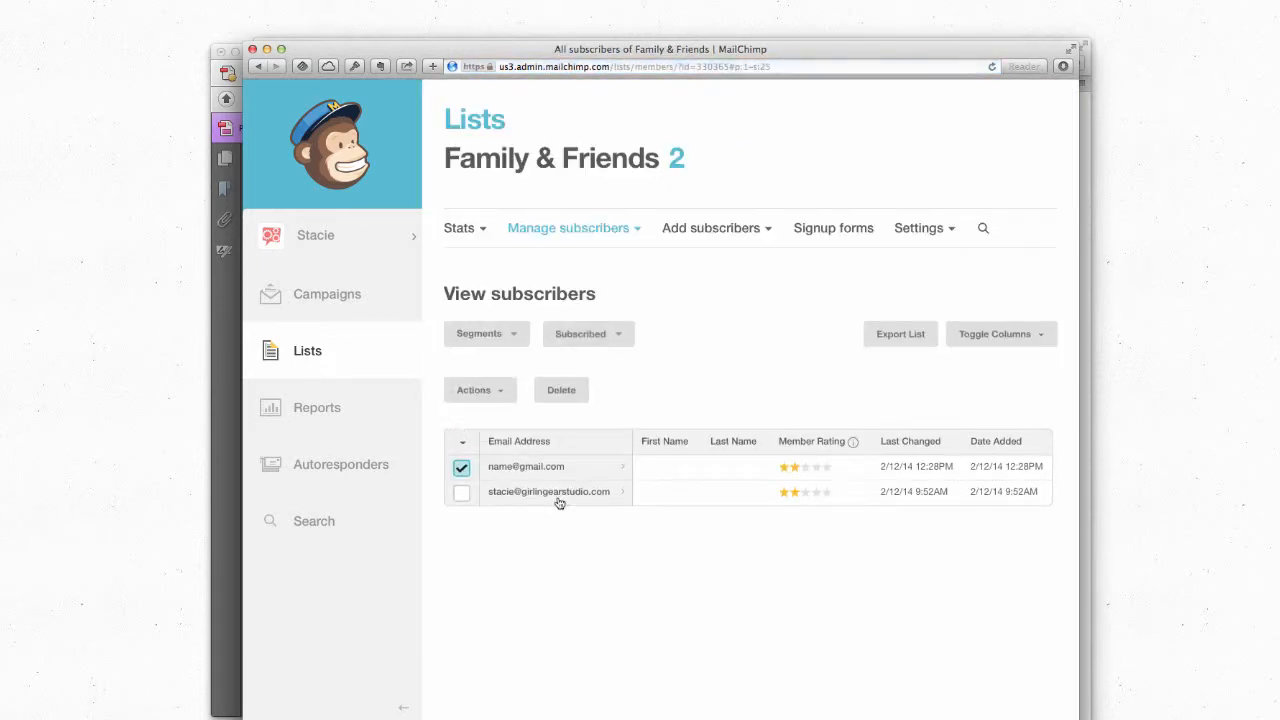
{"action": "left_click", "coordinate": [563, 391]}
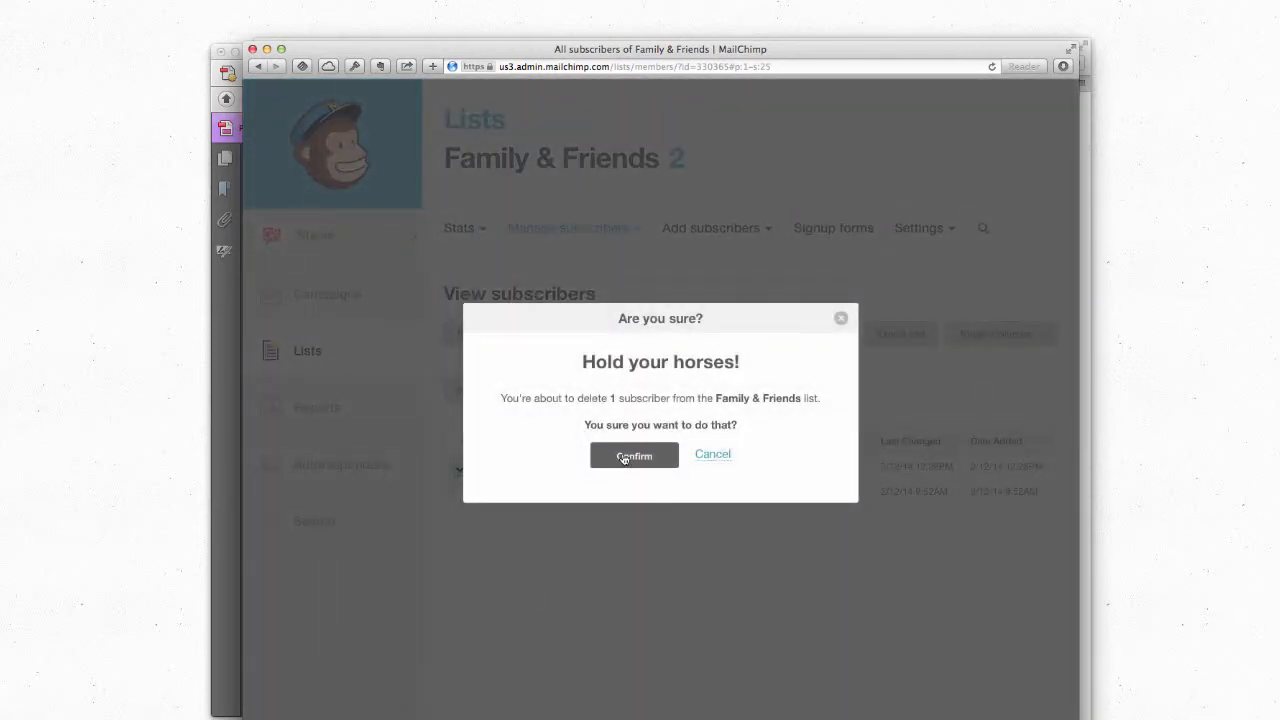
{"action": "left_click", "coordinate": [623, 457]}
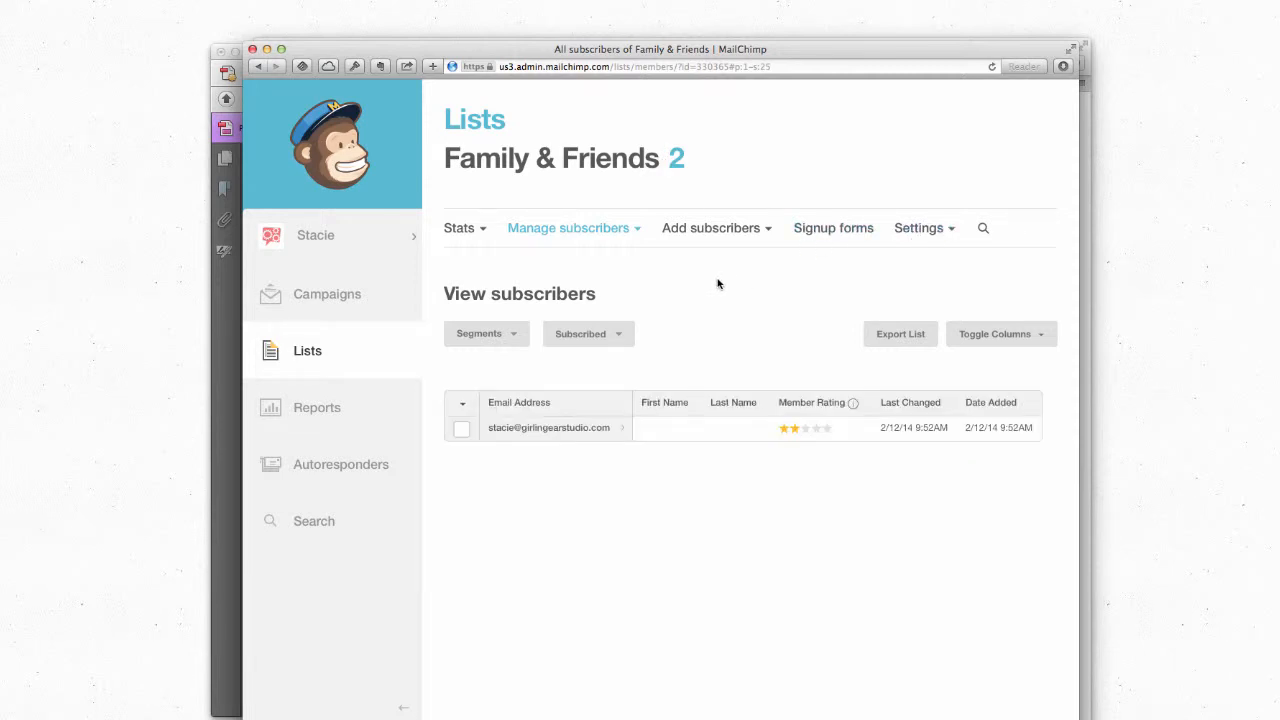
{"action": "left_click", "coordinate": [325, 297]}
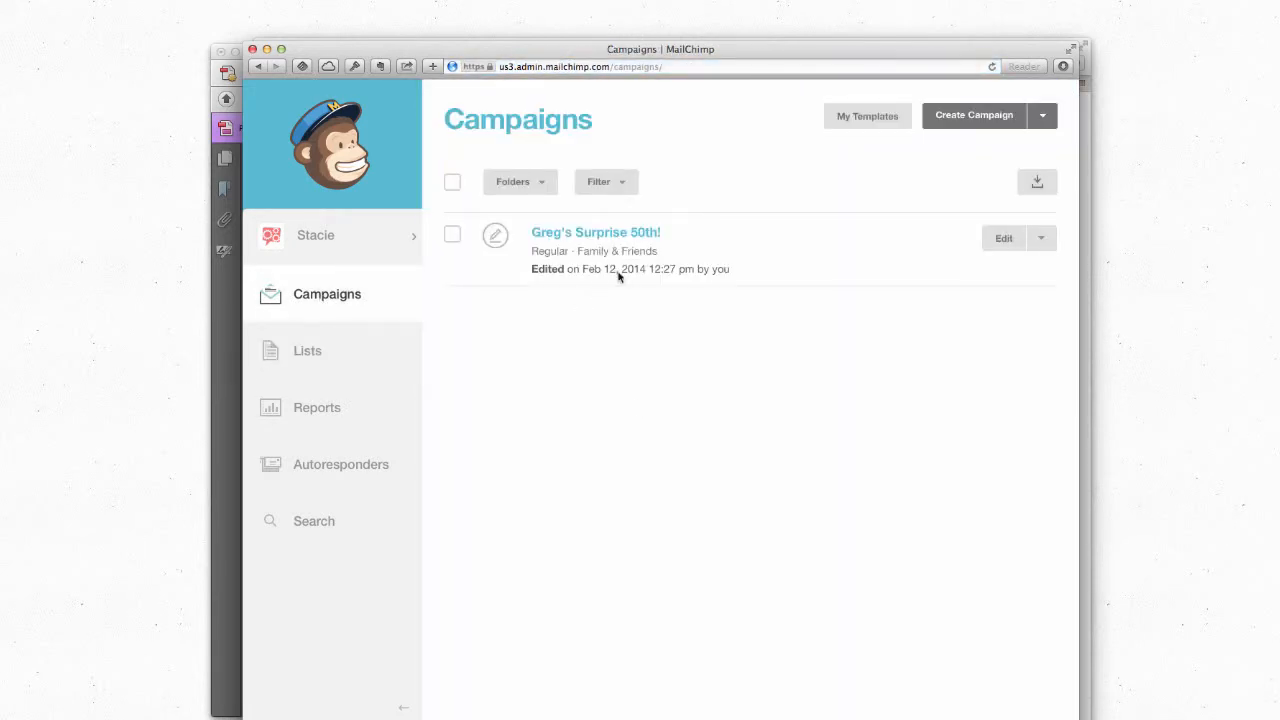
Step: Open the Greg's Surprise 50th! draft at its Confirm checklist for Family & Friends (1 recipient)
{"action": "left_click", "coordinate": [617, 233]}
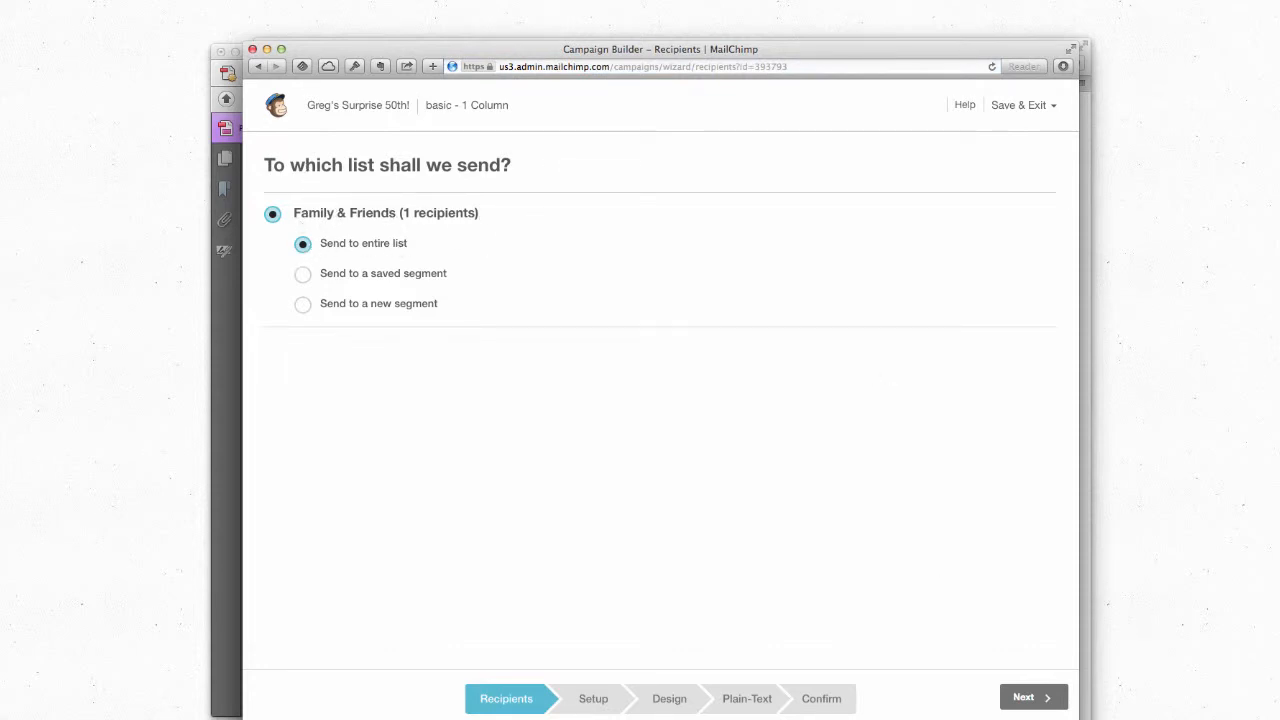
{"action": "left_click", "coordinate": [820, 709]}
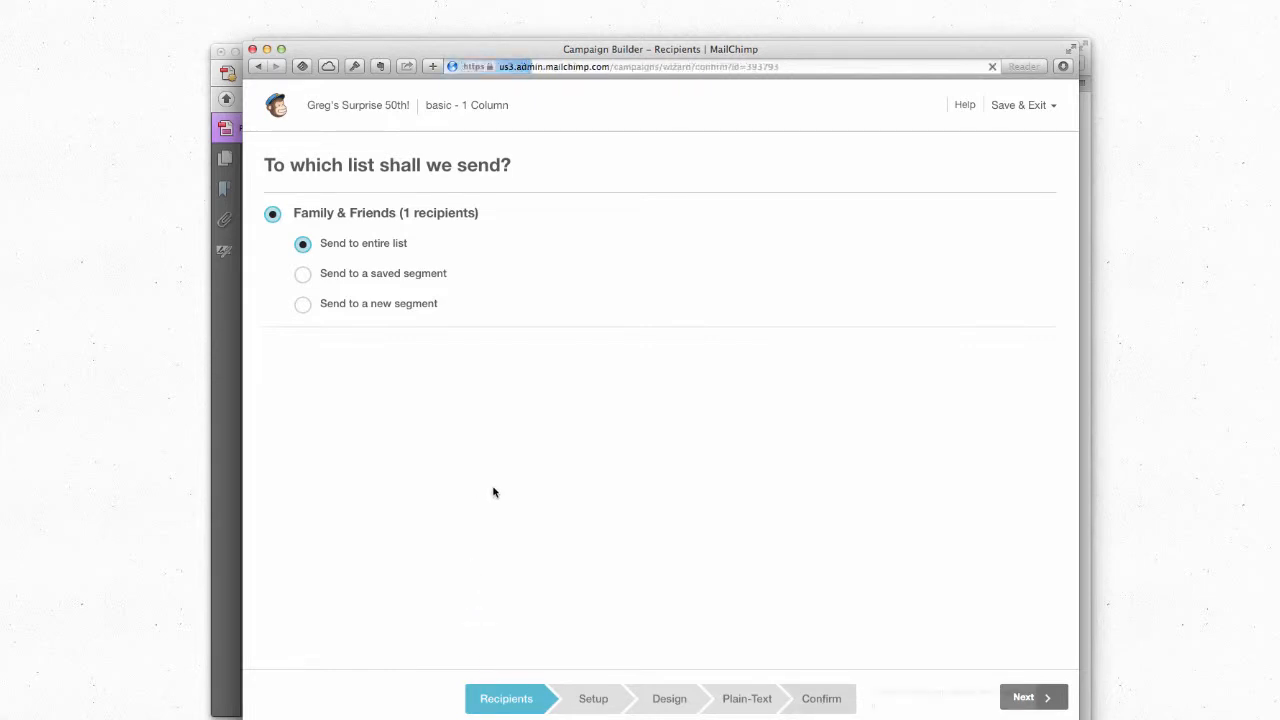
{"action": "scroll", "coordinate": [352, 275], "scroll_direction": "down", "scroll_amount": 5}
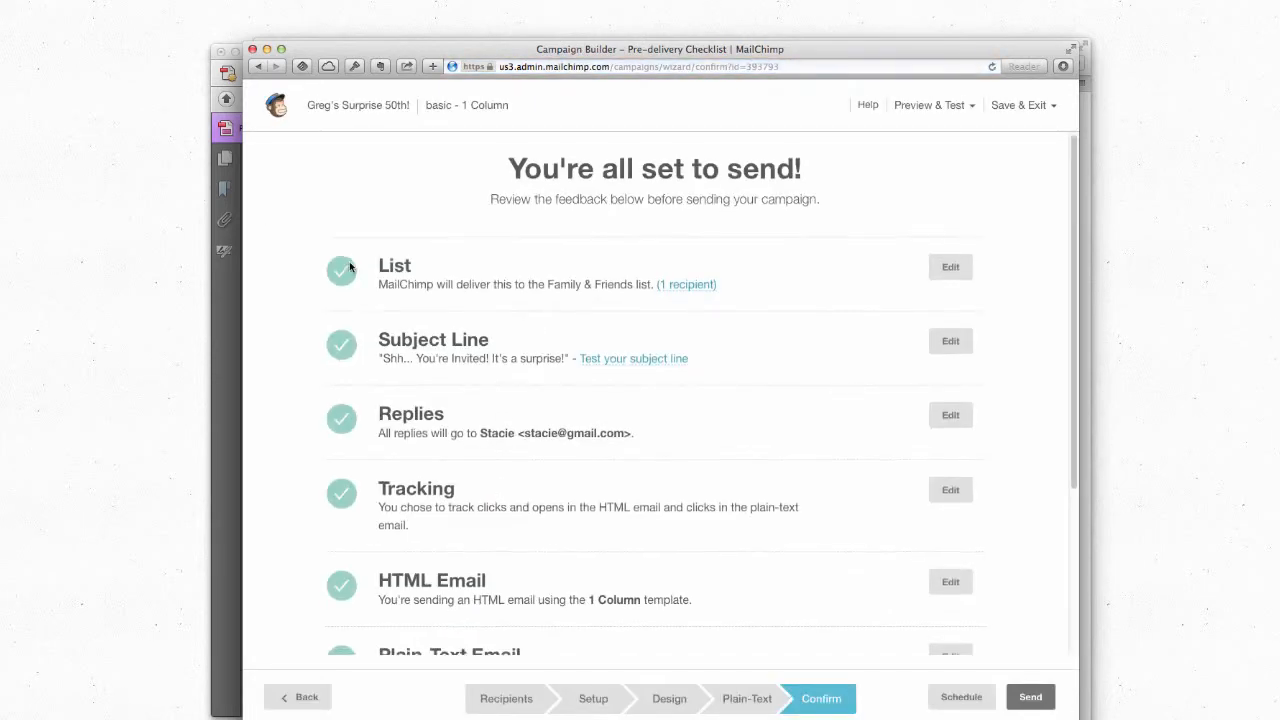
{"action": "scroll", "coordinate": [350, 508], "scroll_direction": "up", "scroll_amount": 5}
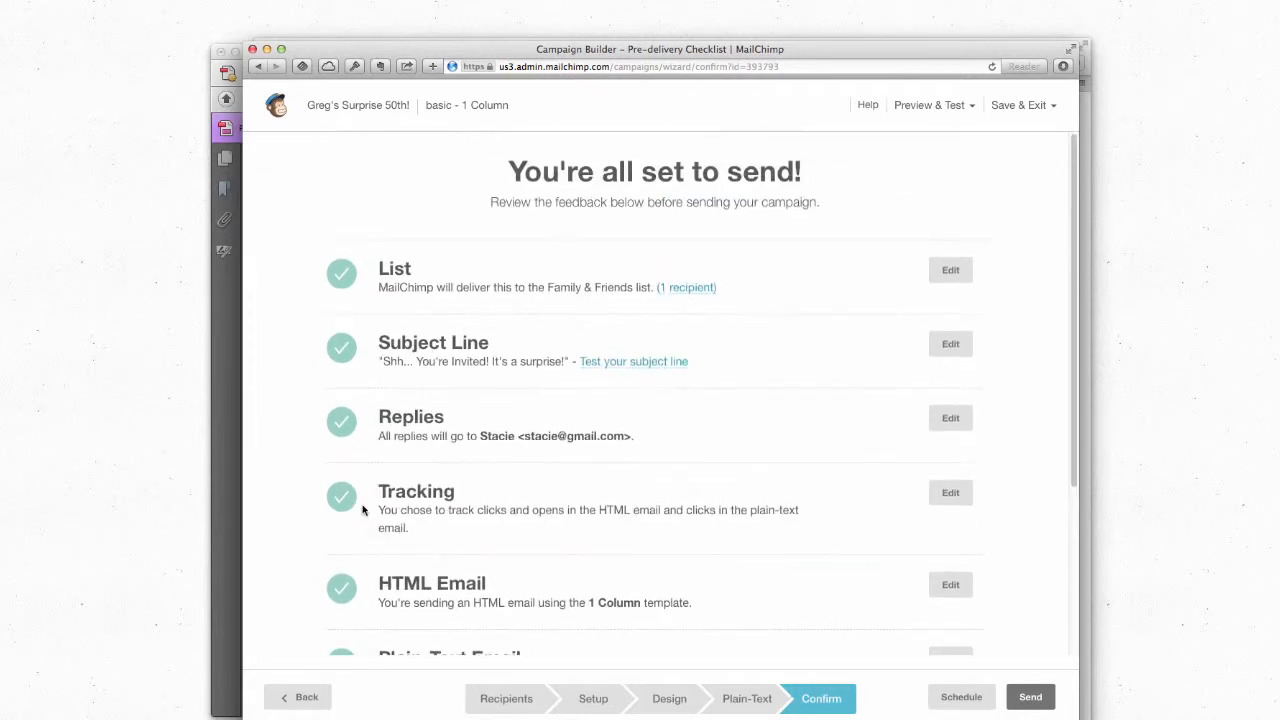
{"action": "scroll", "coordinate": [371, 406], "scroll_direction": "down", "scroll_amount": 3}
{"action": "scroll", "coordinate": [374, 398], "scroll_direction": "up", "scroll_amount": 3}
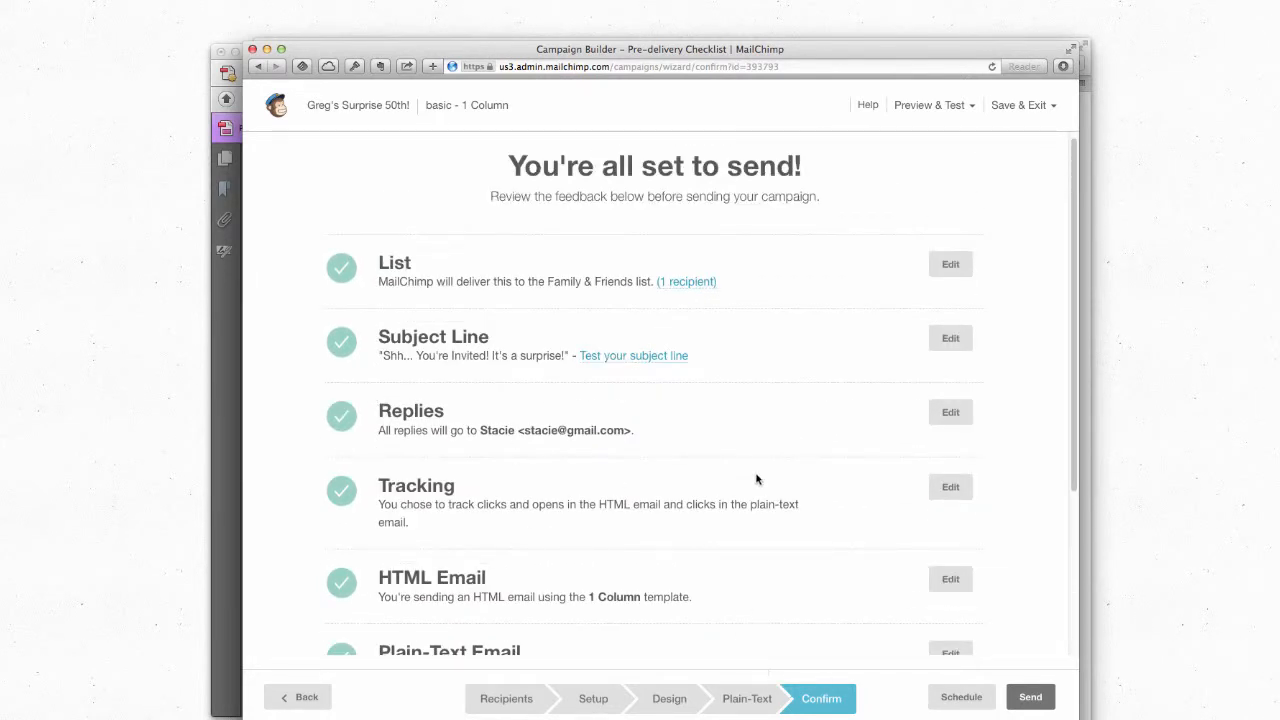
Step: Schedule delivery for June 1 2014, keeping the 1:00 PM time, and confirm the schedule
{"action": "left_click", "coordinate": [966, 700]}
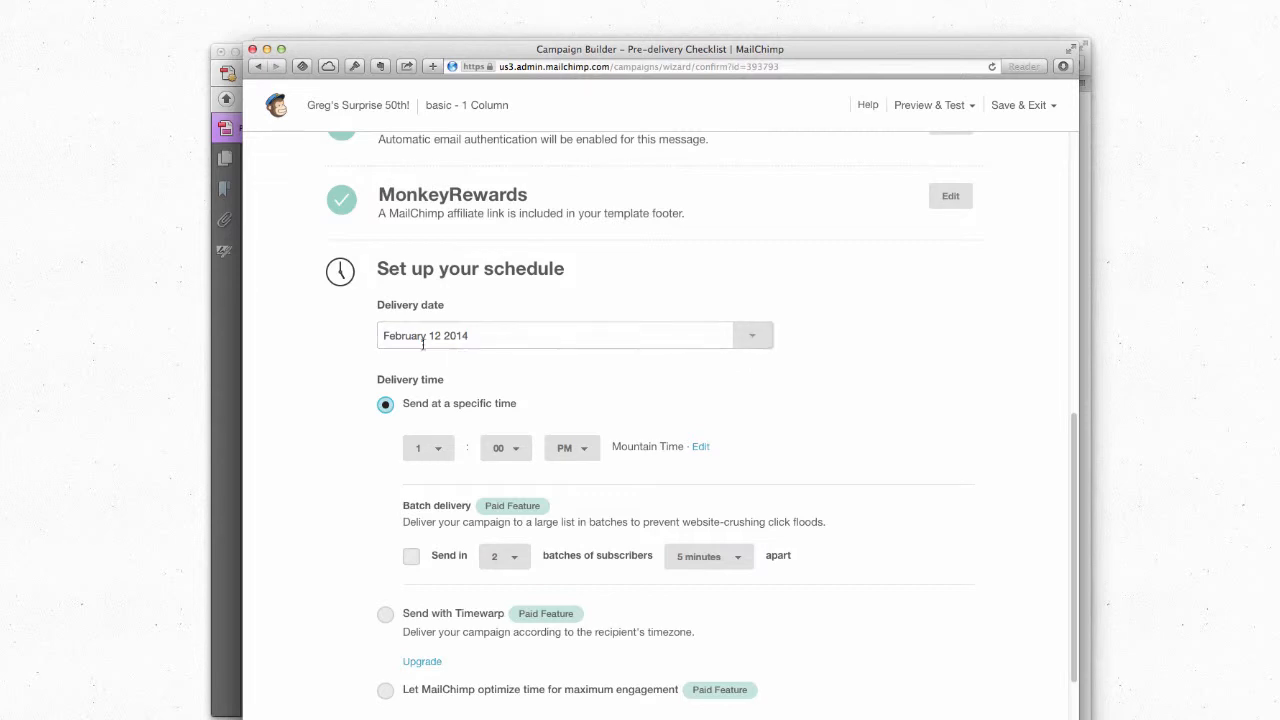
{"action": "left_click", "coordinate": [756, 339]}
{"action": "left_click", "coordinate": [736, 375]}
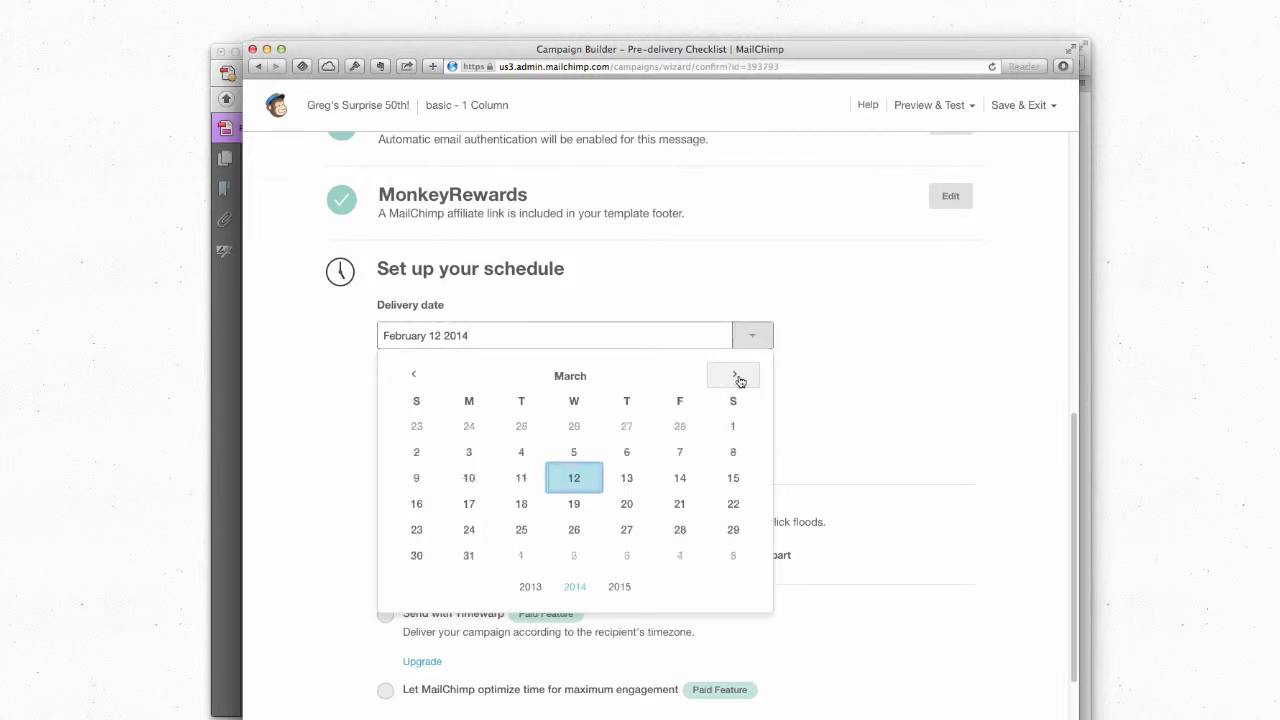
{"action": "left_click", "coordinate": [736, 375]}
{"action": "left_click", "coordinate": [736, 375]}
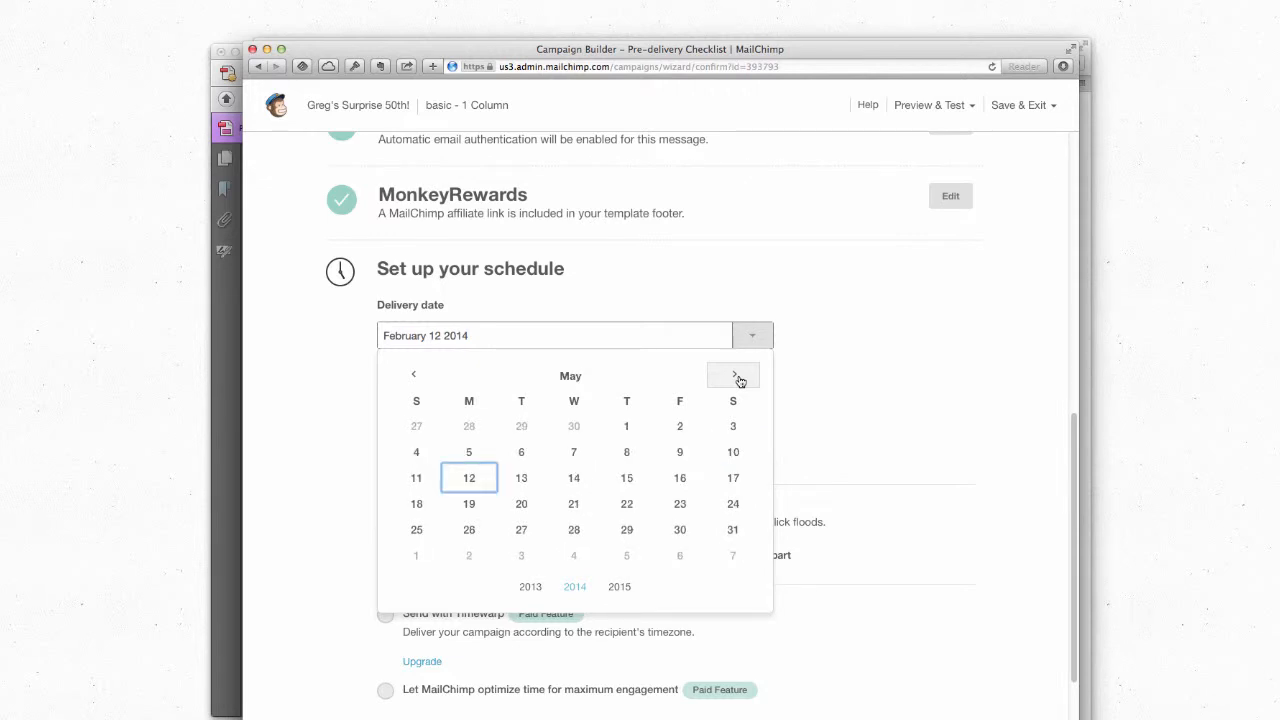
{"action": "left_click", "coordinate": [737, 377]}
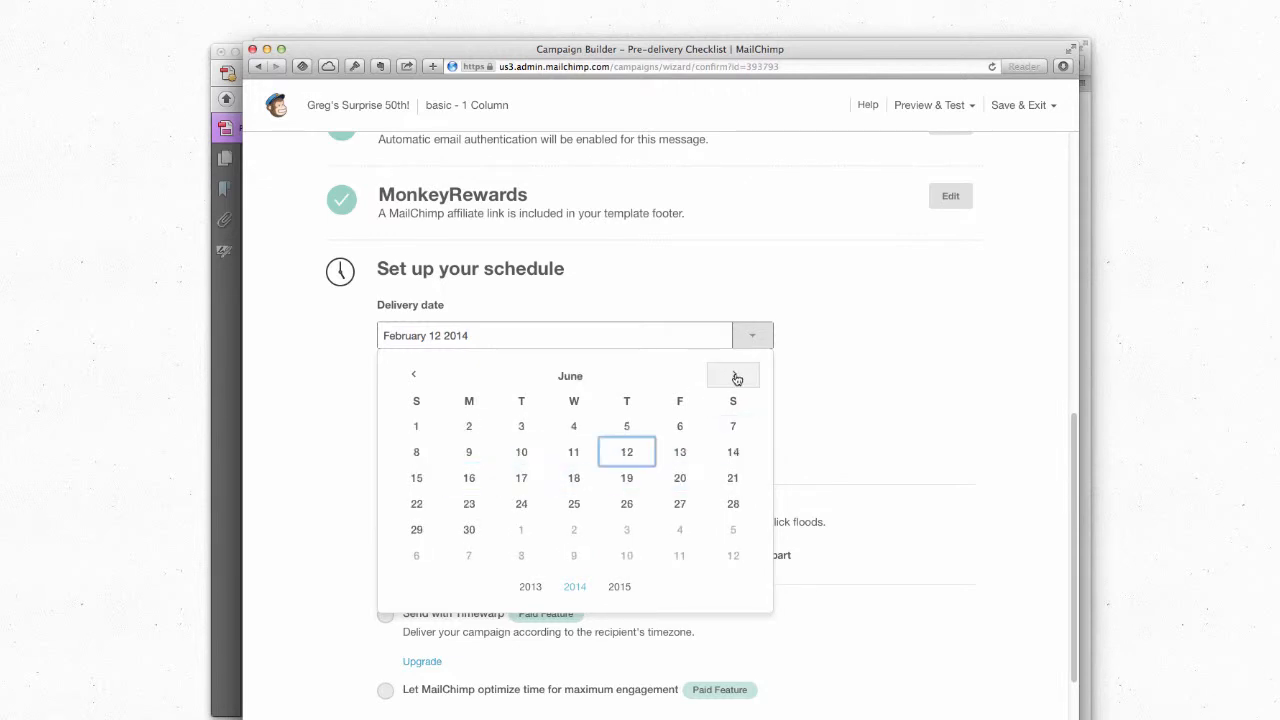
{"action": "left_click", "coordinate": [416, 426]}
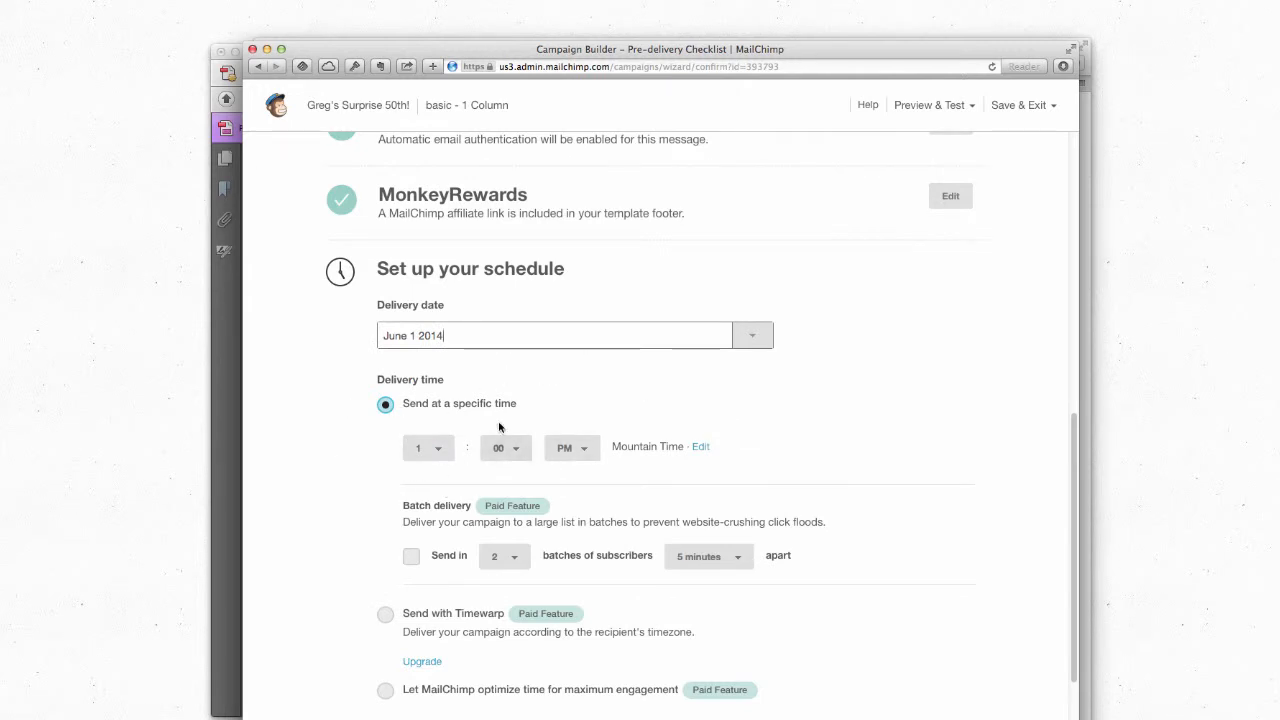
{"action": "scroll", "coordinate": [320, 436], "scroll_direction": "down", "scroll_amount": 3}
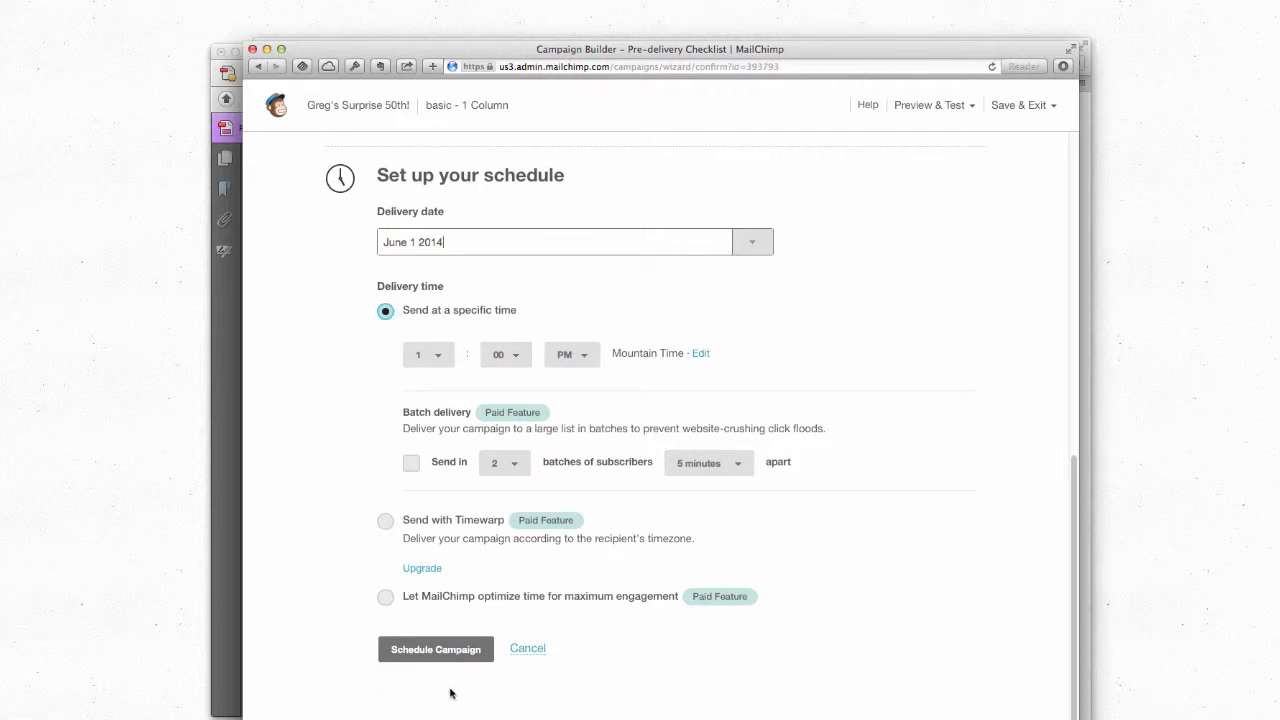
{"action": "left_click", "coordinate": [449, 652]}
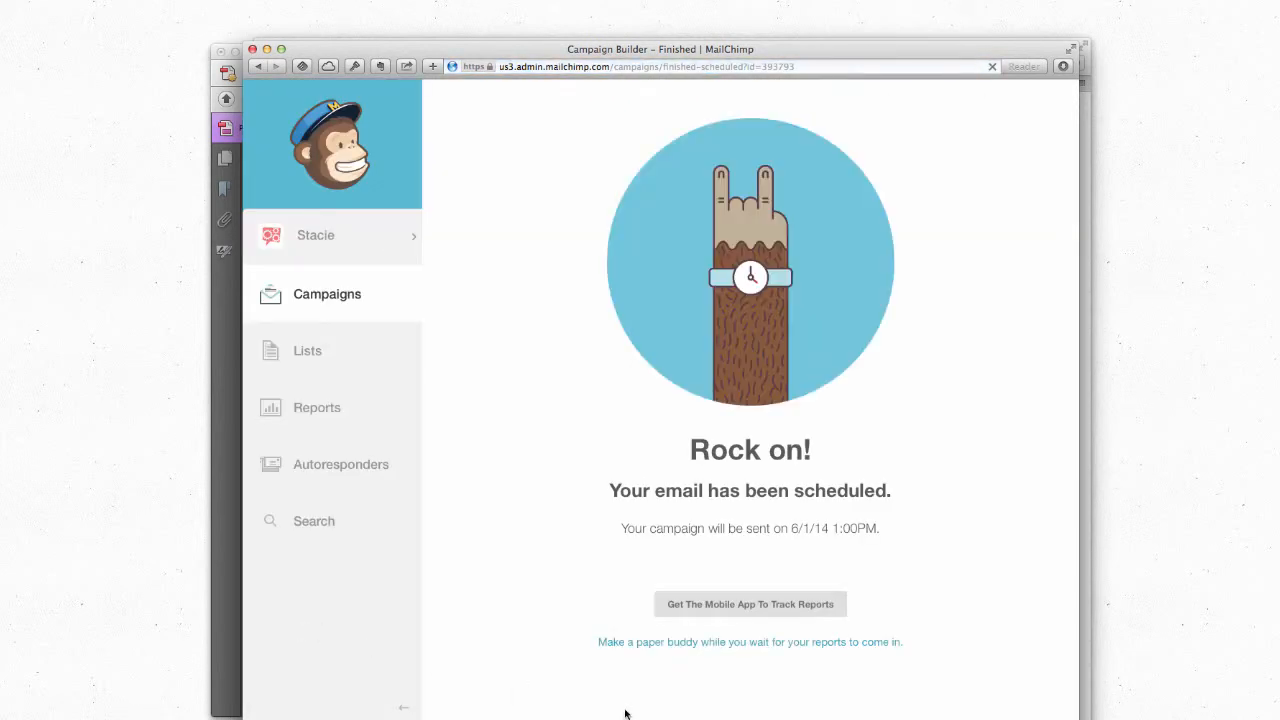
Step: Go back to Campaigns and reopen the scheduled Greg's Surprise 50th! campaign
{"action": "right_click", "coordinate": [782, 514]}
{"action": "left_click", "coordinate": [872, 463]}
{"action": "left_click", "coordinate": [328, 296]}
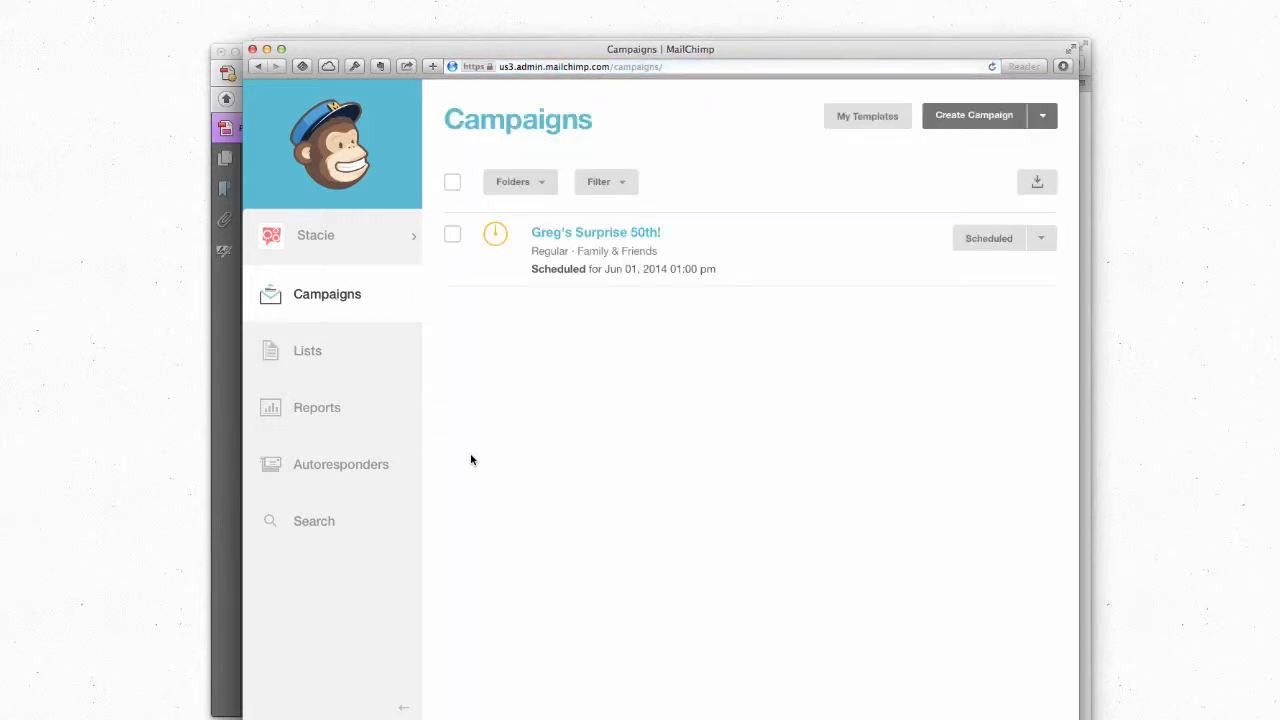
{"action": "left_click", "coordinate": [615, 237]}
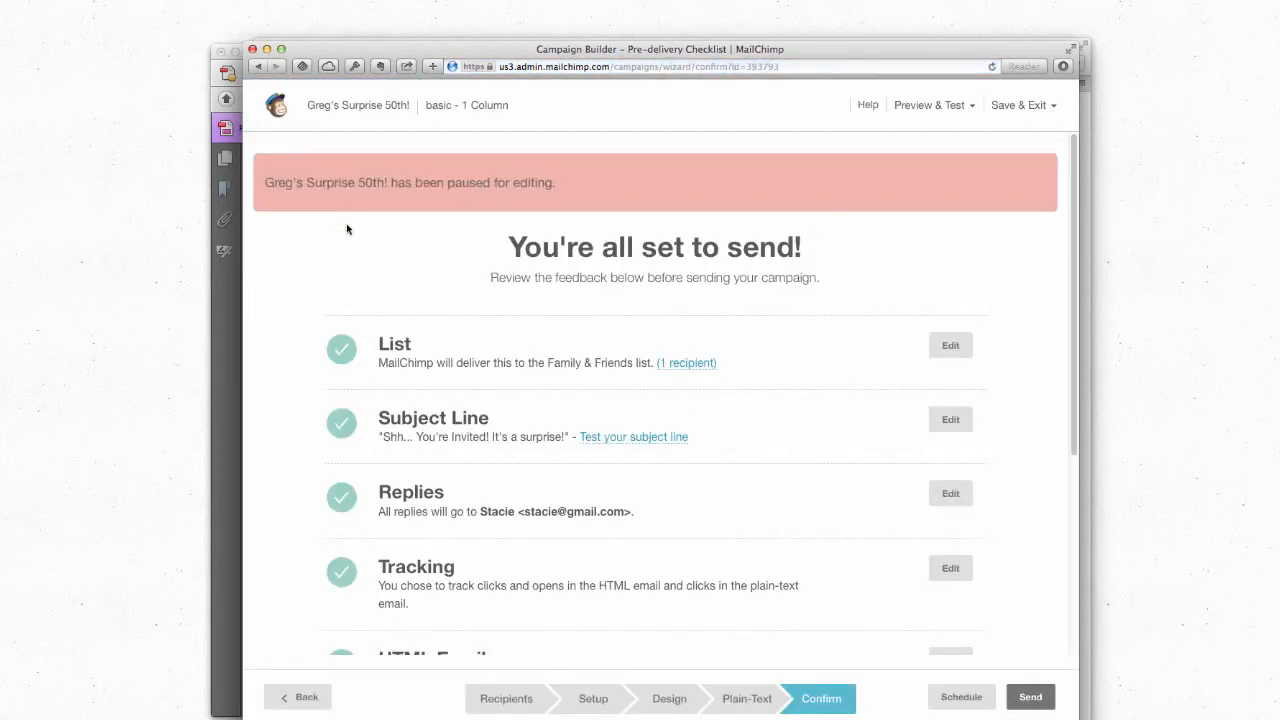
Step: Review the HTML email design, return to the checklist, and open the scheduling options
{"action": "scroll", "coordinate": [517, 418], "scroll_direction": "down", "scroll_amount": 5}
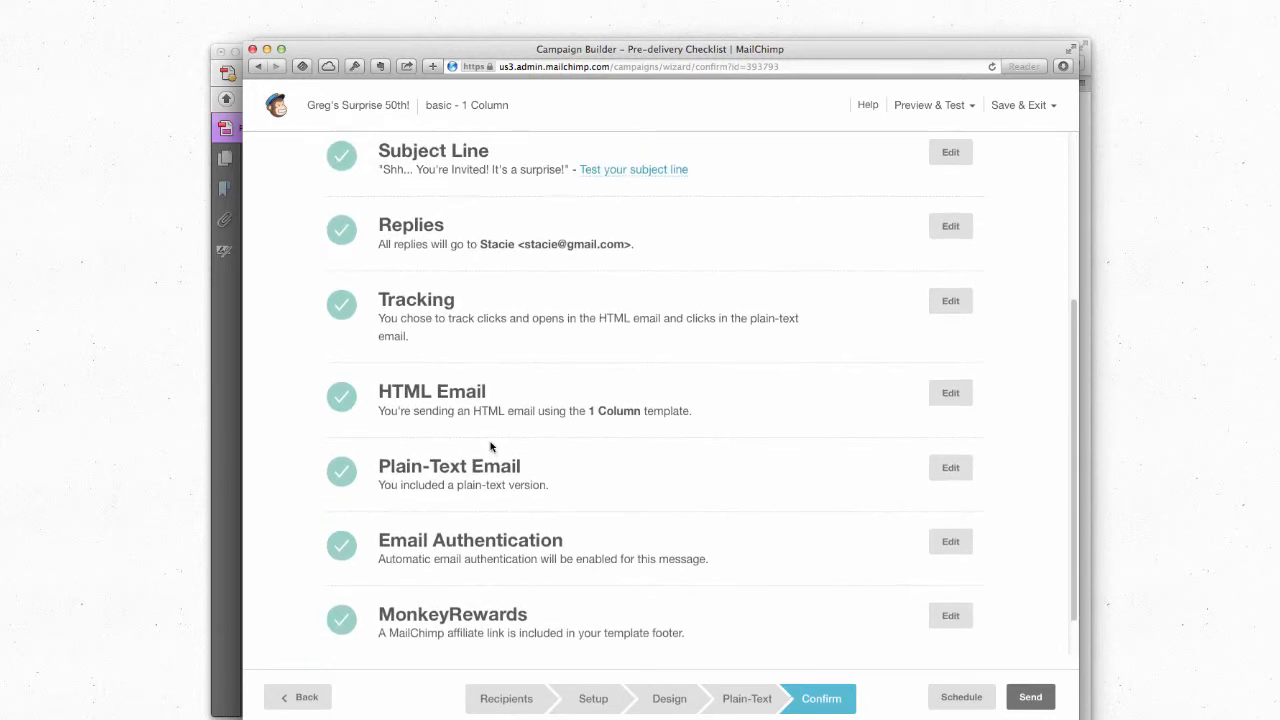
{"action": "left_click", "coordinate": [962, 396]}
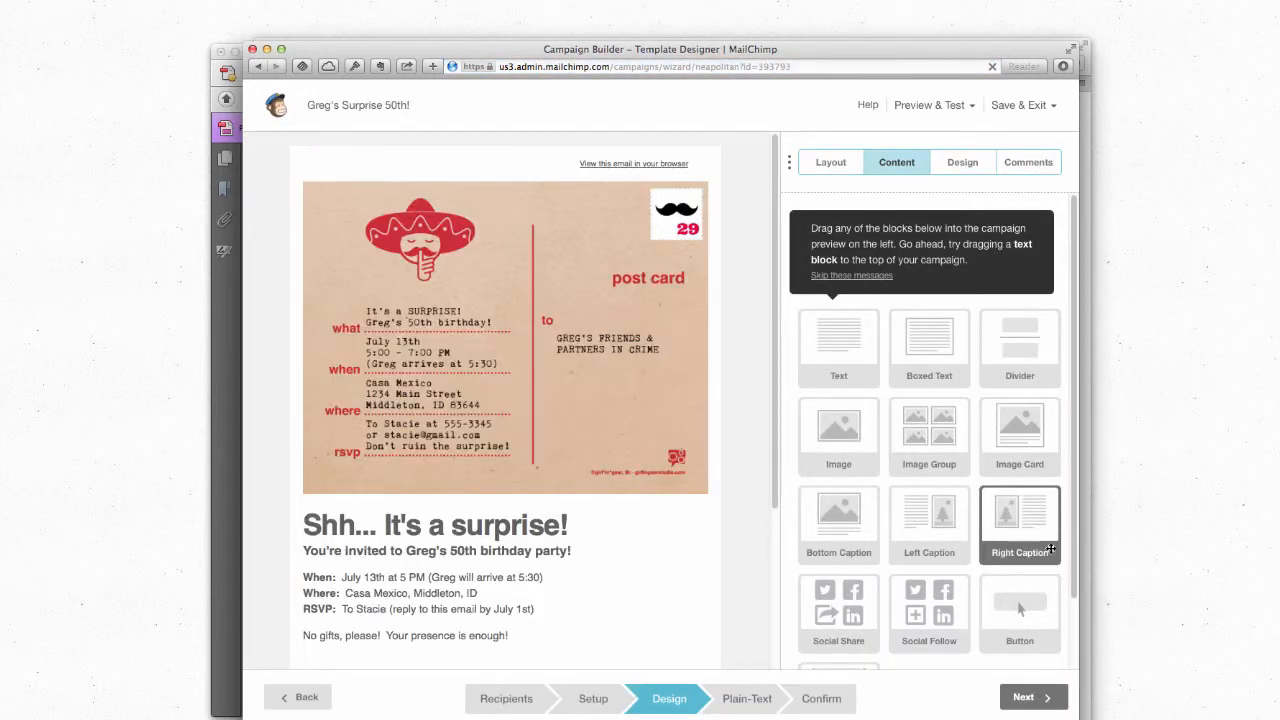
{"action": "left_click", "coordinate": [837, 706]}
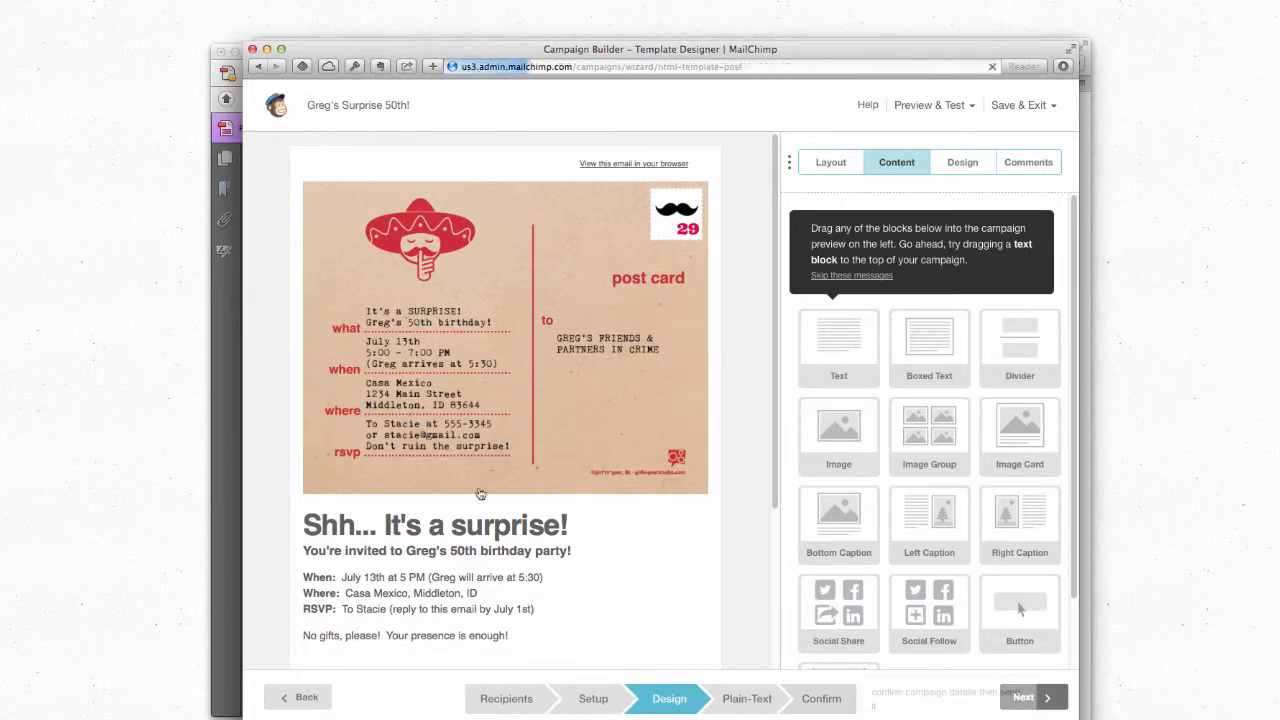
{"action": "scroll", "coordinate": [479, 482], "scroll_direction": "down", "scroll_amount": 4}
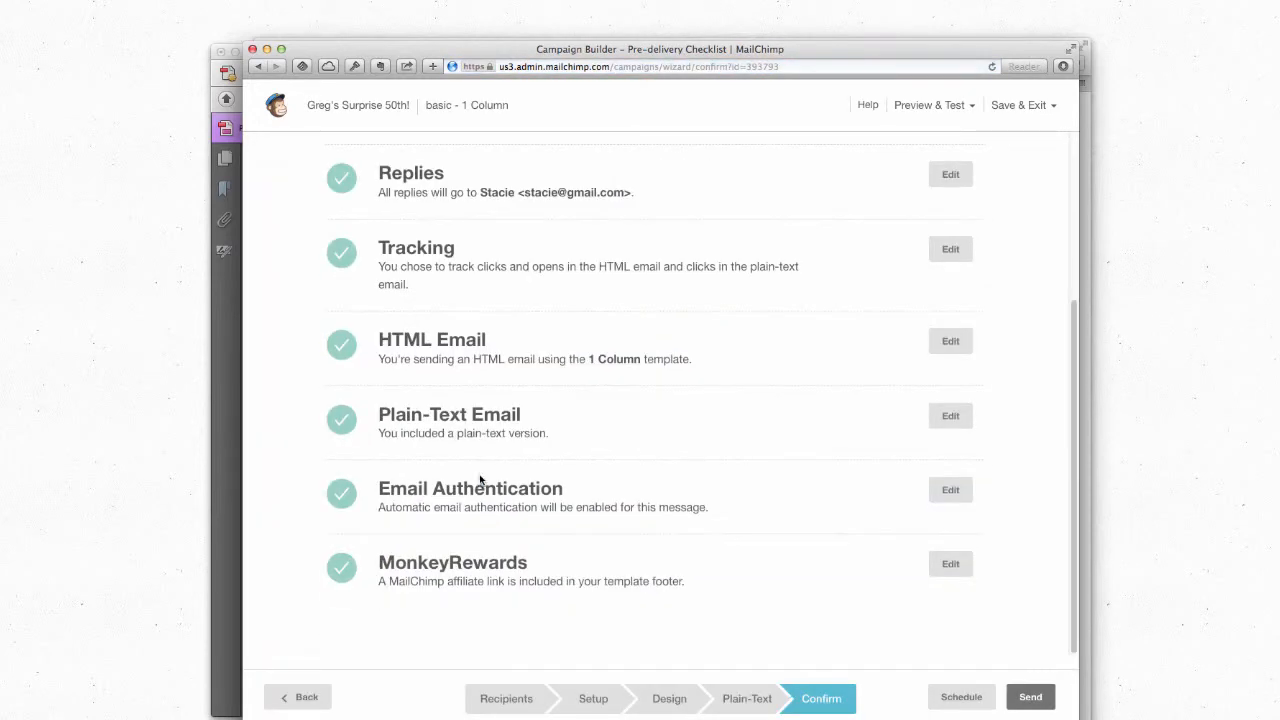
{"action": "left_click", "coordinate": [960, 692]}
Step: Reschedule delivery to February 12 2014 at 12:45 PM Mountain Time
{"action": "scroll", "coordinate": [418, 505], "scroll_direction": "down", "scroll_amount": 5}
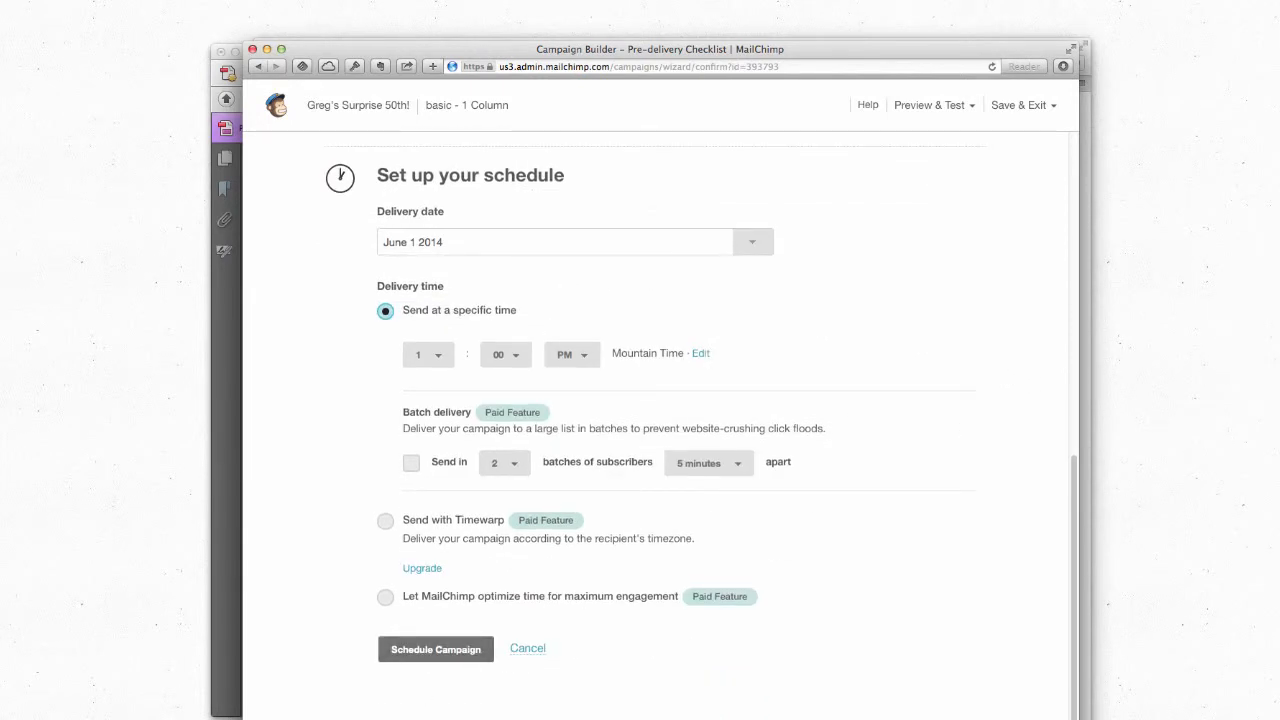
{"action": "left_click", "coordinate": [755, 243]}
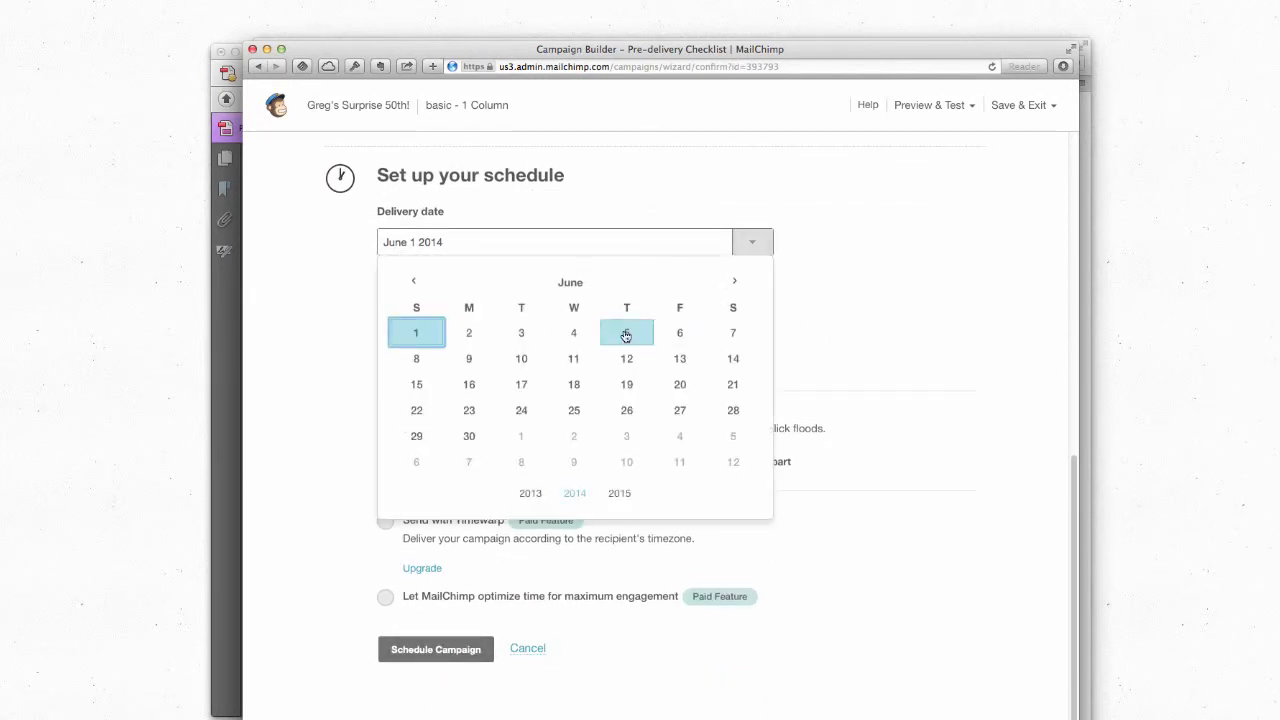
{"action": "left_click", "coordinate": [416, 284]}
{"action": "left_click", "coordinate": [416, 284]}
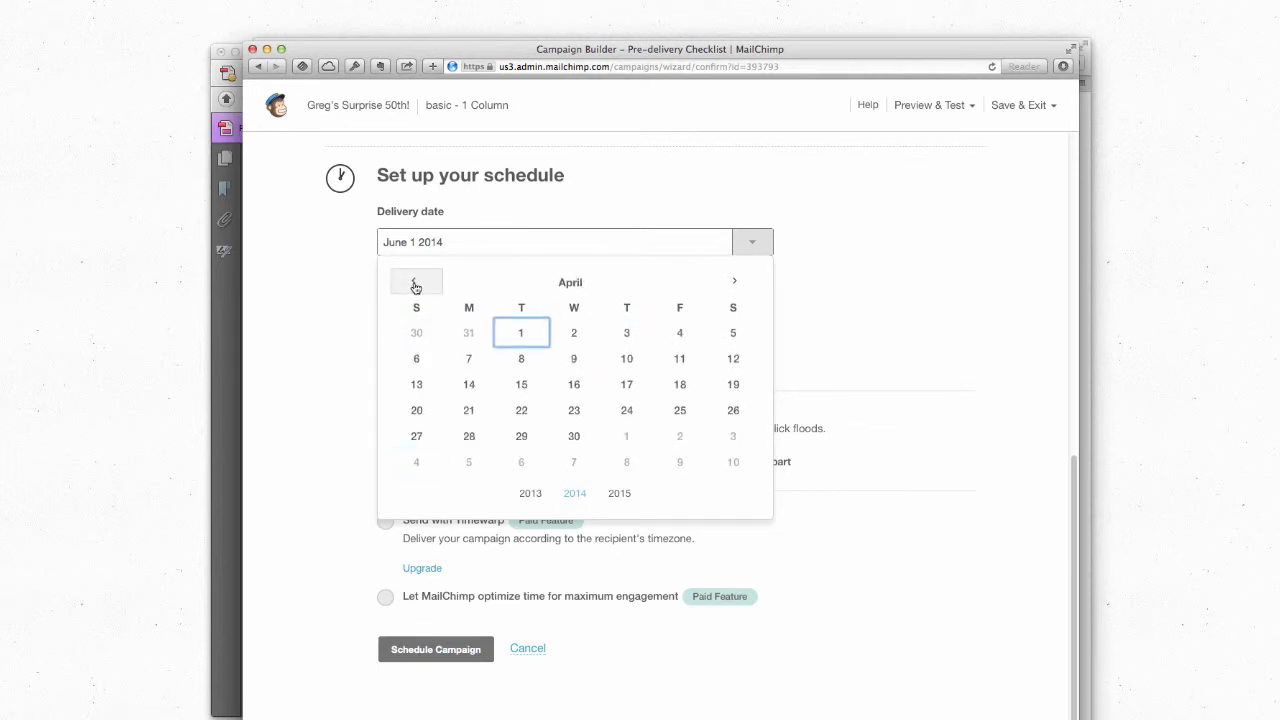
{"action": "left_click", "coordinate": [416, 284]}
{"action": "left_click", "coordinate": [416, 284]}
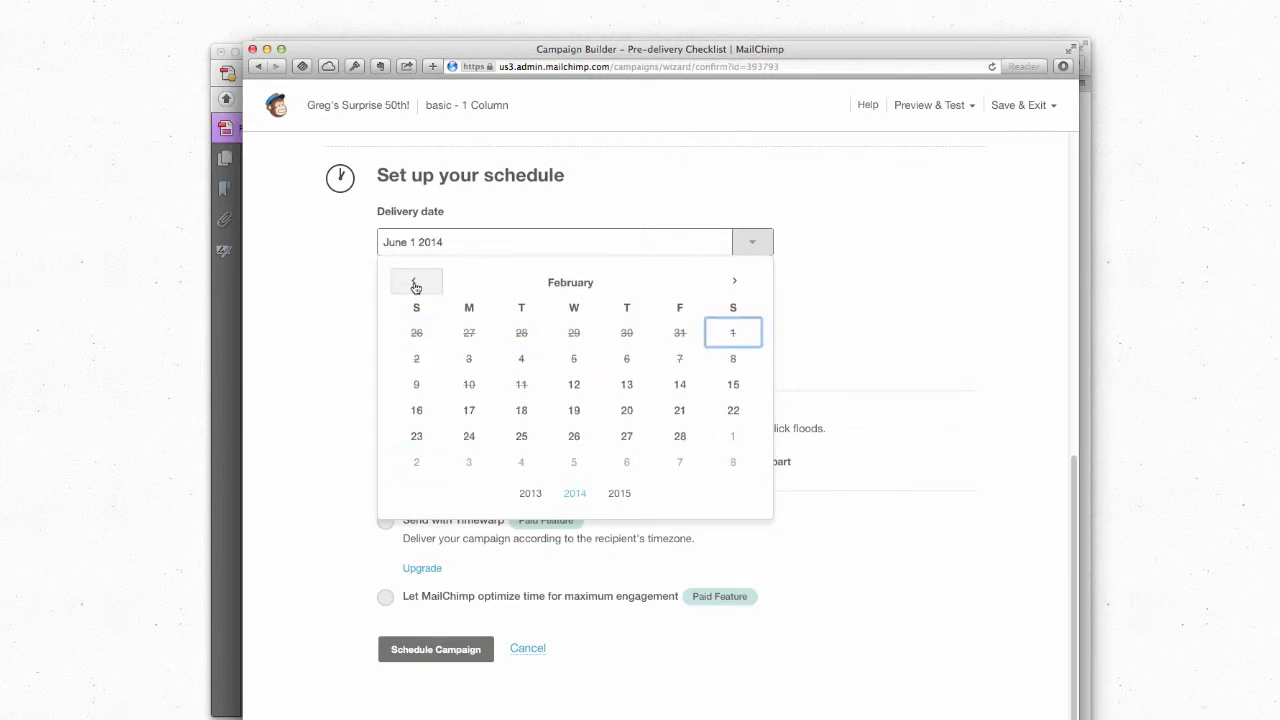
{"action": "left_click", "coordinate": [571, 388]}
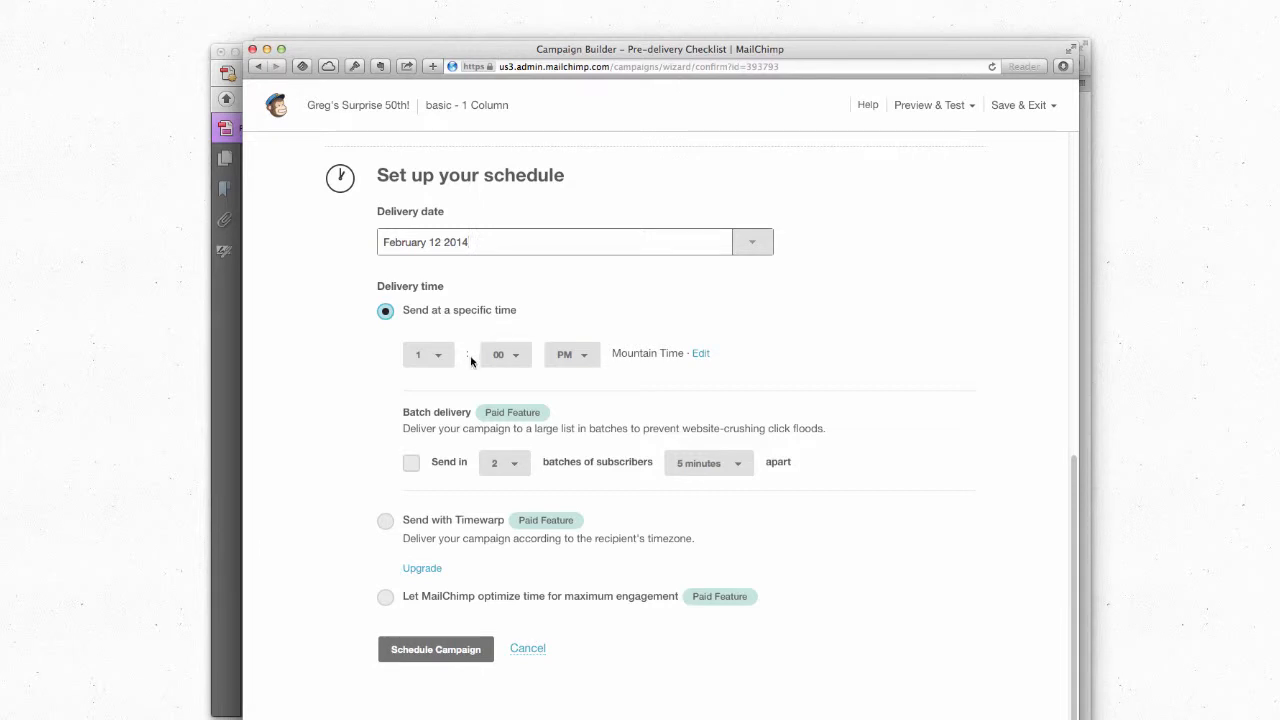
{"action": "left_click", "coordinate": [440, 358]}
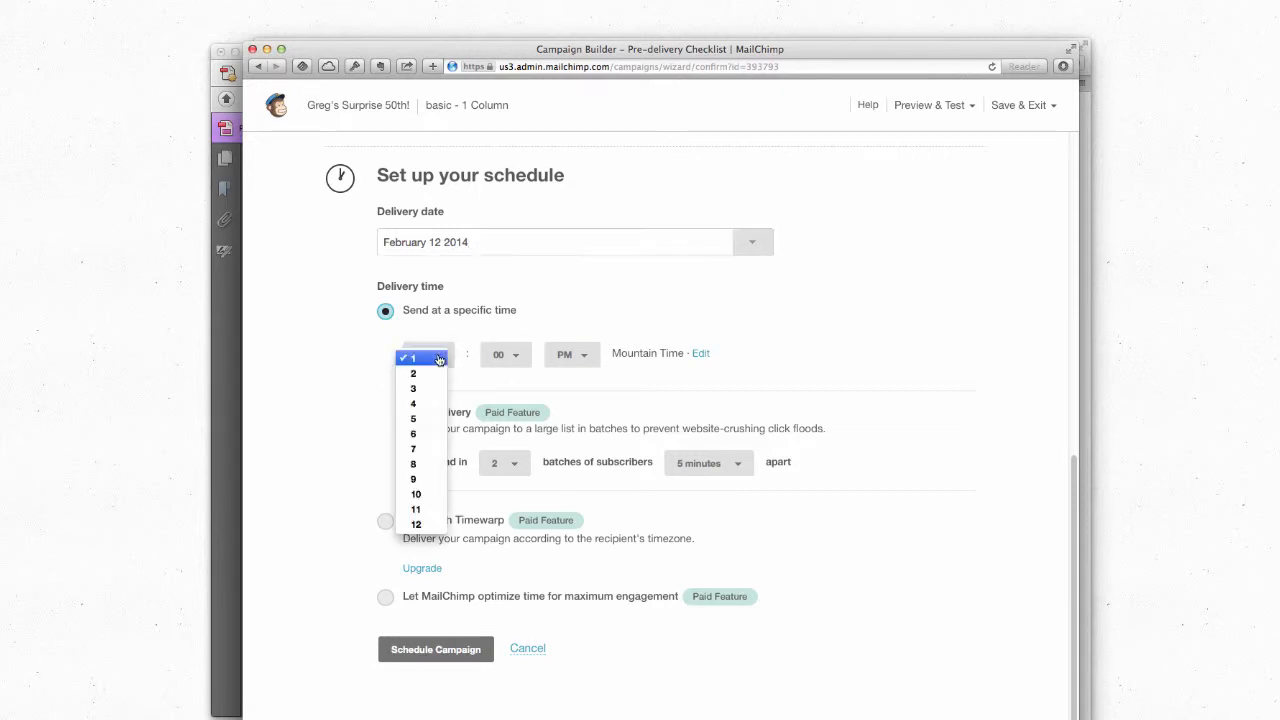
{"action": "left_click", "coordinate": [416, 525]}
{"action": "left_click", "coordinate": [515, 355]}
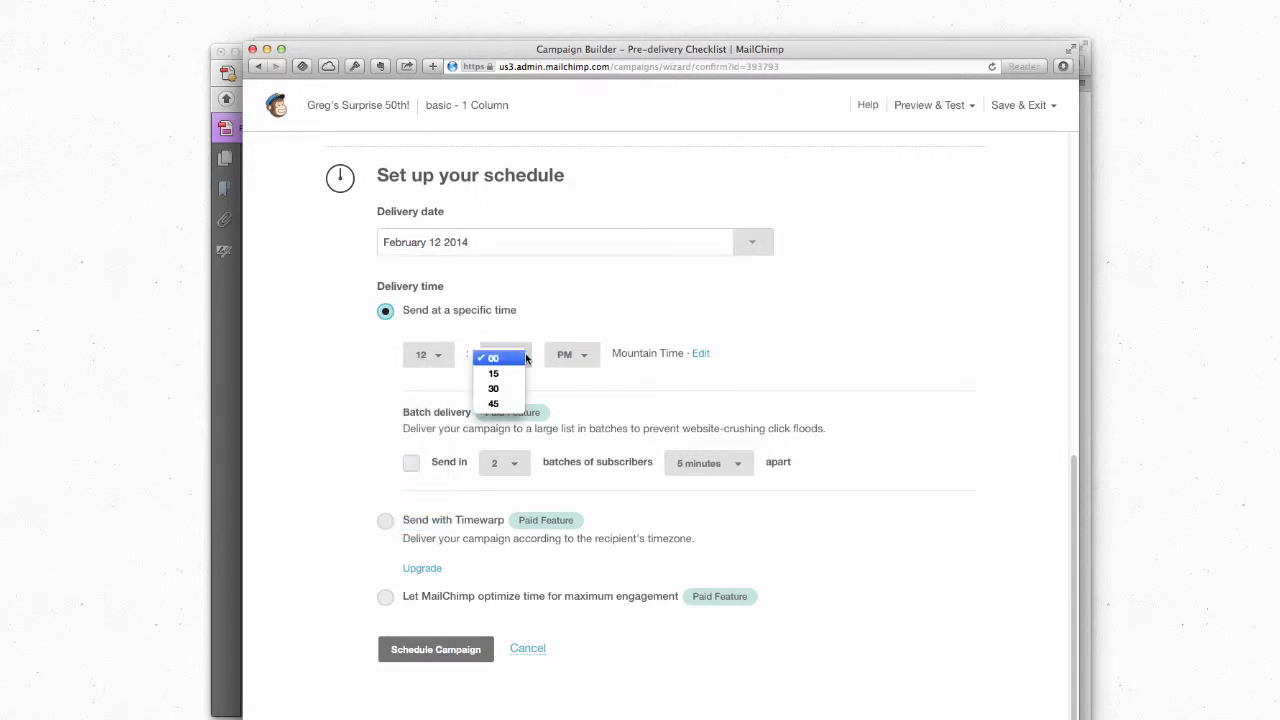
{"action": "left_click", "coordinate": [515, 404]}
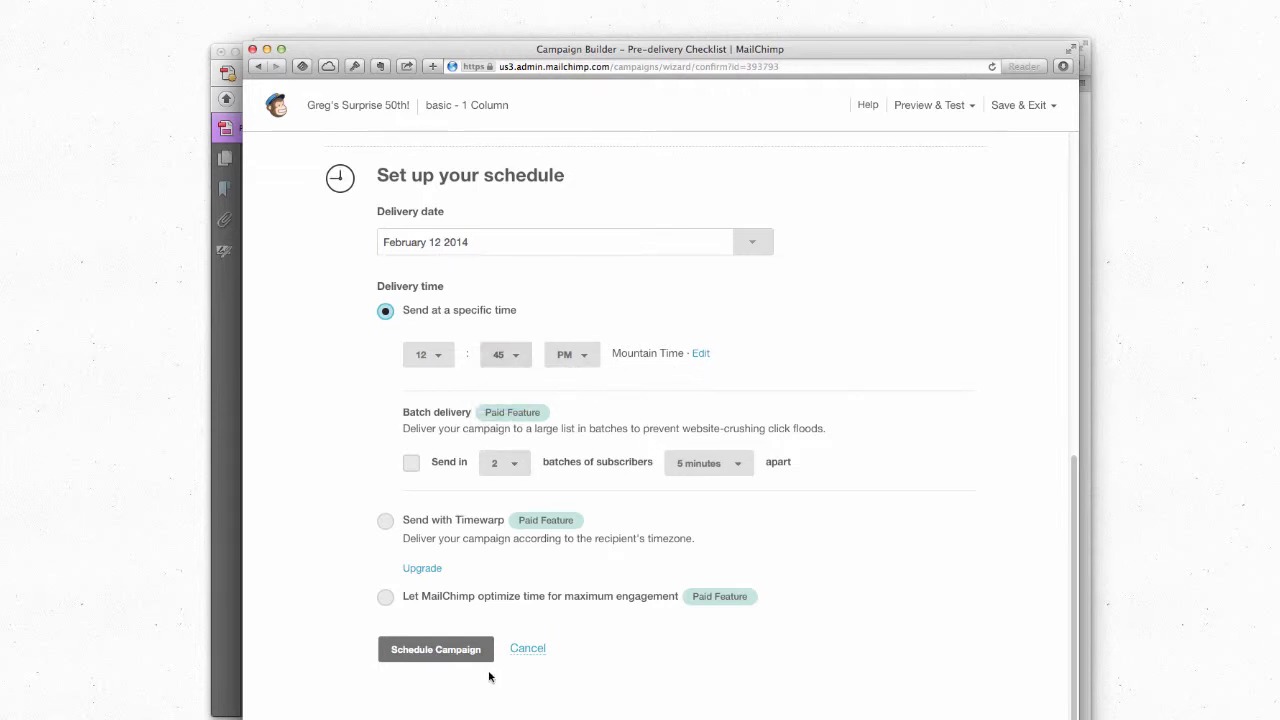
{"action": "left_click", "coordinate": [456, 658]}
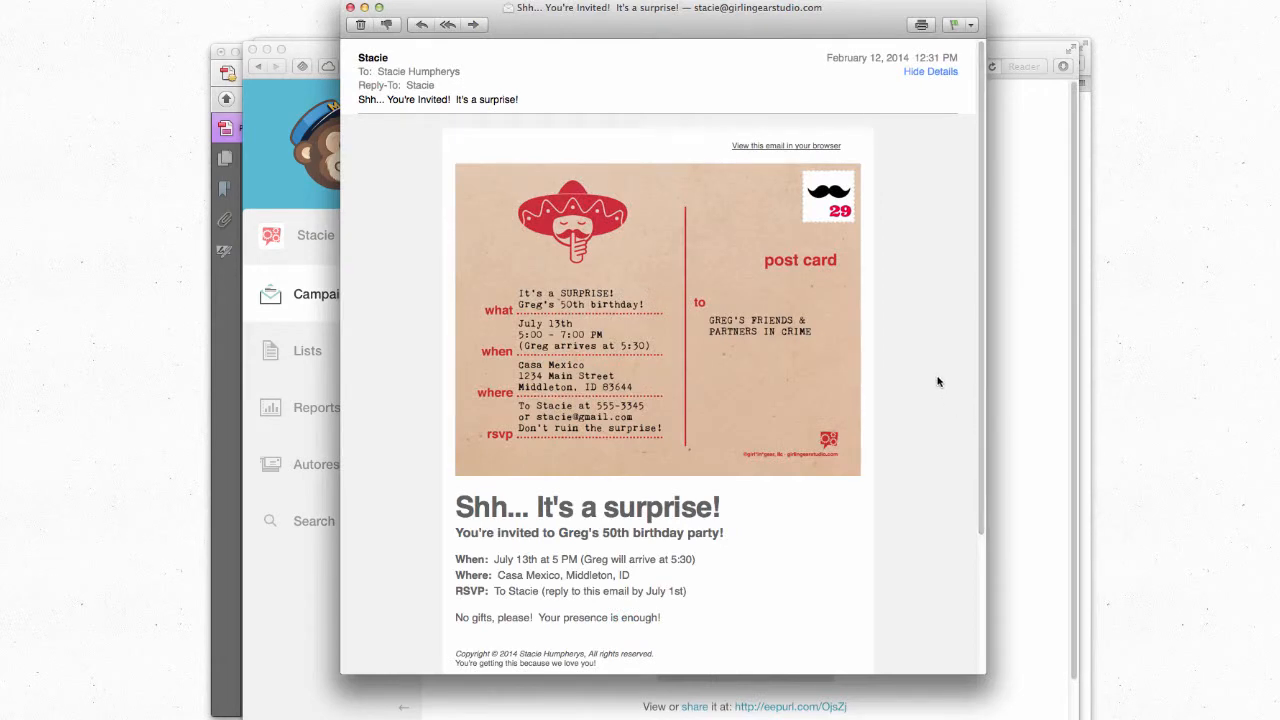
Step: Scroll through the received Shh... You're Invited! postcard email
{"action": "scroll", "coordinate": [940, 376], "scroll_direction": "down", "scroll_amount": 1}
{"action": "scroll", "coordinate": [940, 376], "scroll_direction": "down", "scroll_amount": 1}
{"action": "scroll", "coordinate": [939, 376], "scroll_direction": "up", "scroll_amount": 1}
{"action": "scroll", "coordinate": [361, 272], "scroll_direction": "down", "scroll_amount": 3}
{"action": "scroll", "coordinate": [361, 274], "scroll_direction": "down", "scroll_amount": 2}
{"action": "scroll", "coordinate": [361, 274], "scroll_direction": "up", "scroll_amount": 5}
{"action": "scroll", "coordinate": [756, 520], "scroll_direction": "down", "scroll_amount": 3}
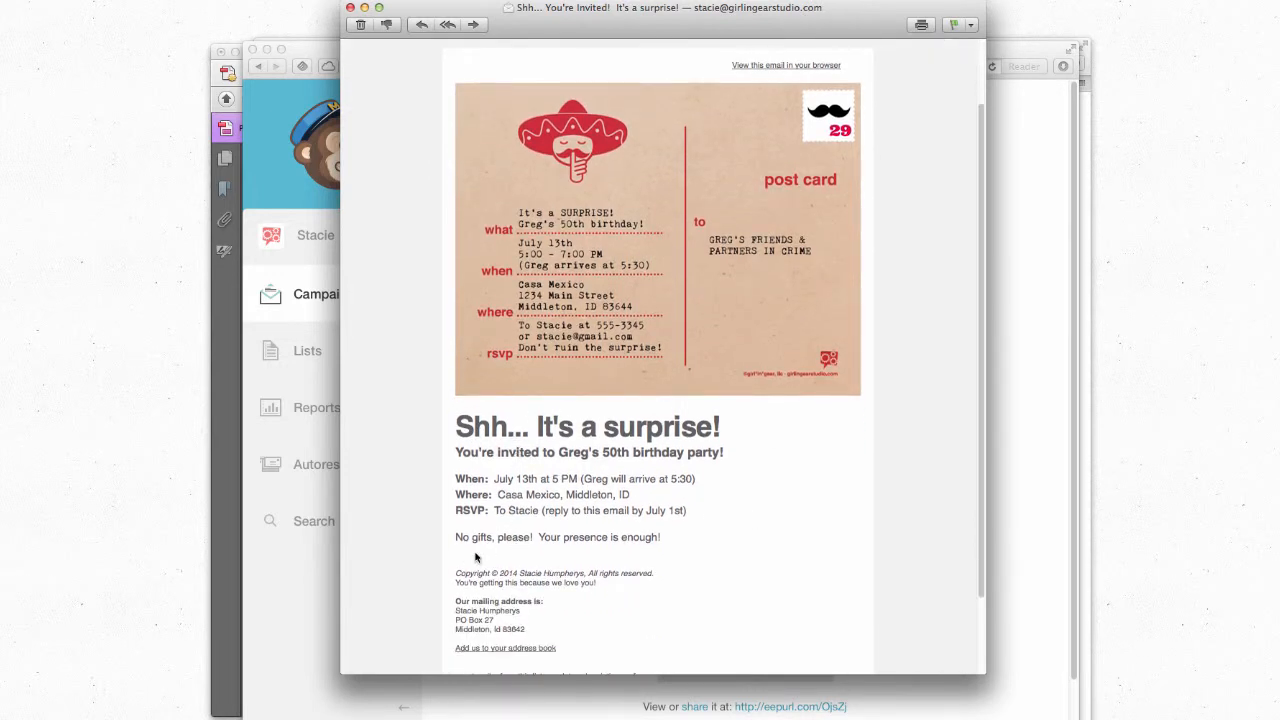
{"action": "scroll", "coordinate": [683, 560], "scroll_direction": "down", "scroll_amount": 3}
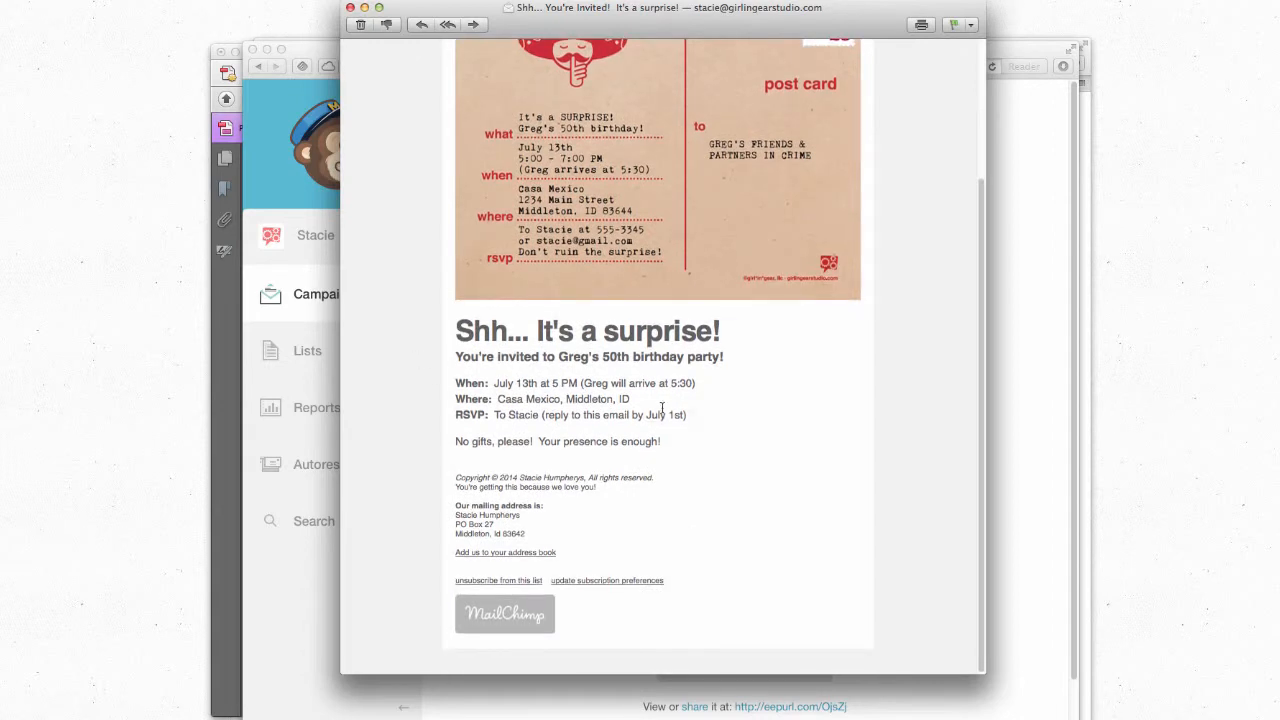
{"action": "scroll", "coordinate": [693, 459], "scroll_direction": "up", "scroll_amount": 6}
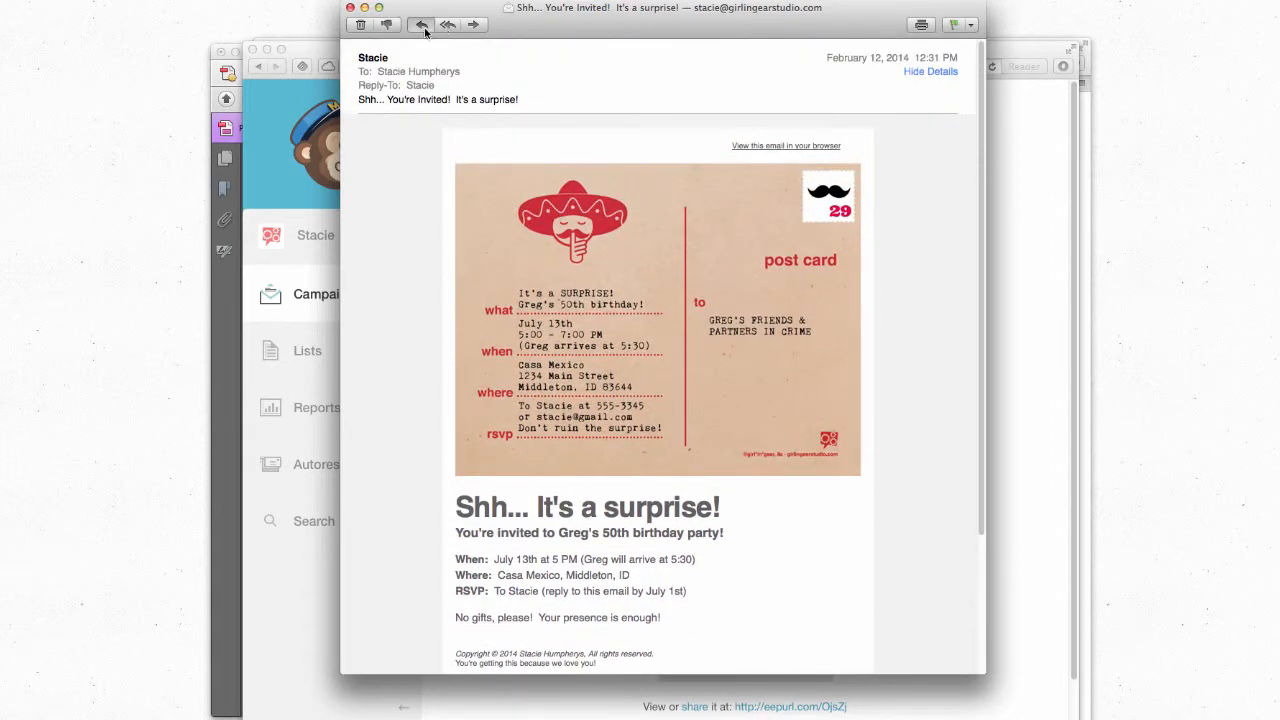
Step: Reply to the invitation with 'I'll be there!' and send it
{"action": "key", "text": "super+r"}
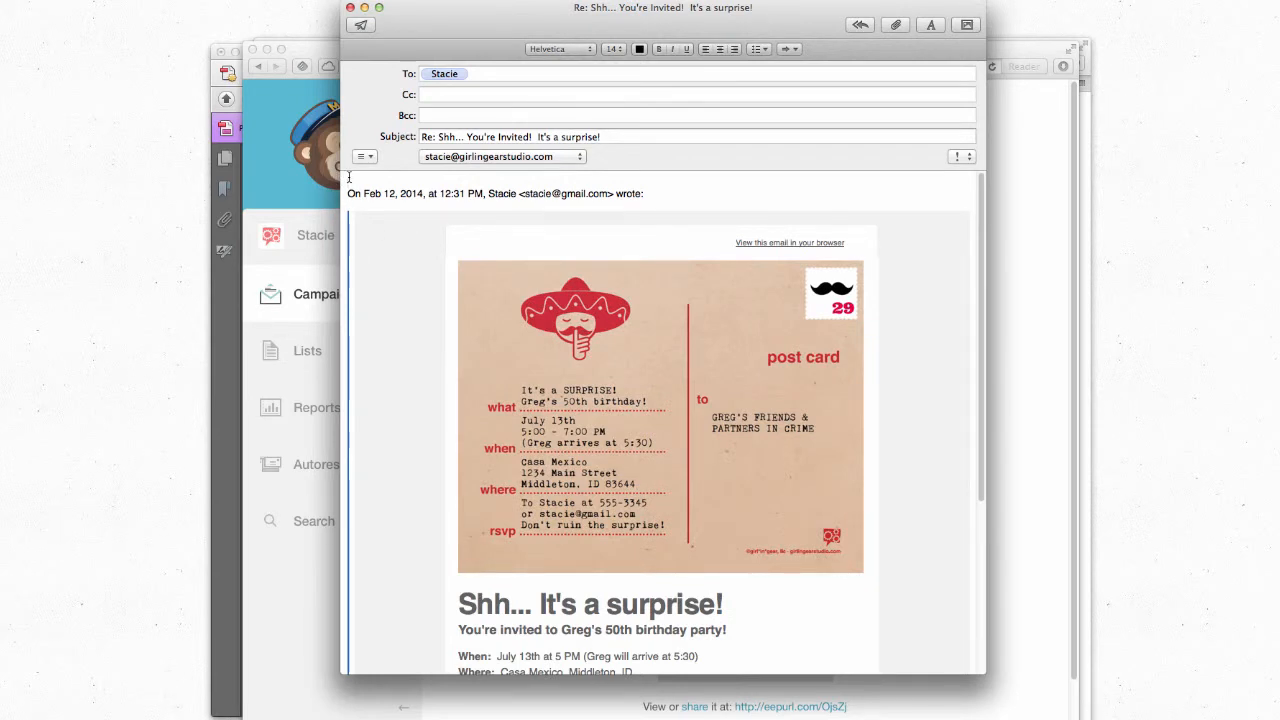
{"action": "type", "text": "I'll be there!"}
{"action": "key", "text": "Return"}
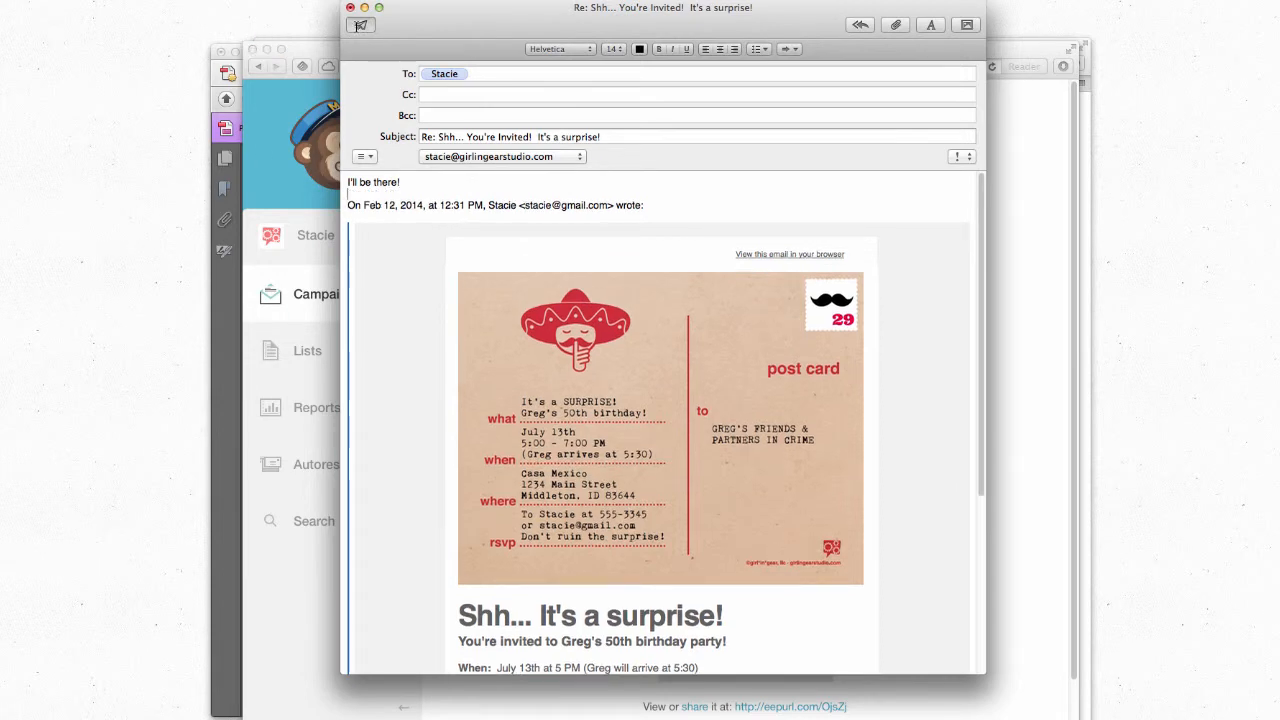
{"action": "left_click", "coordinate": [360, 25]}
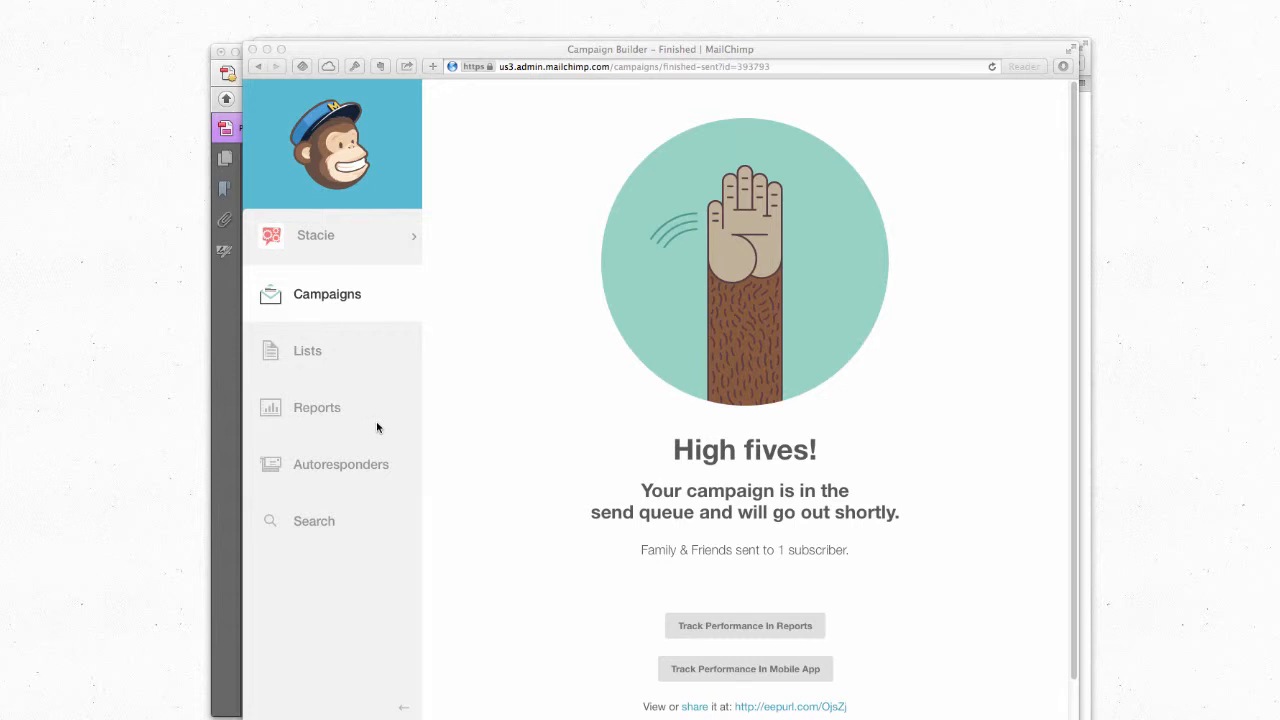
Step: Bring the sombrero-shh-A2-postcard.pdf forward in Acrobat and scroll through the postcard
{"action": "left_click", "coordinate": [246, 452]}
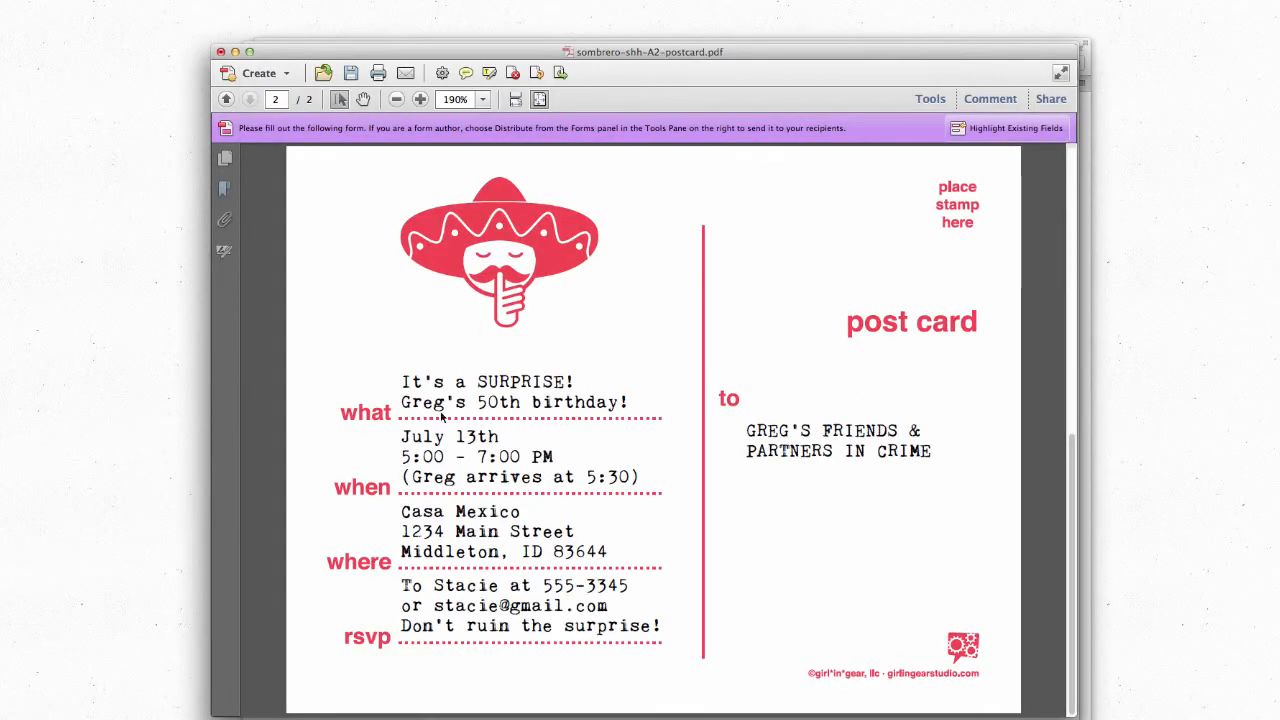
{"action": "scroll", "coordinate": [441, 418], "scroll_direction": "up", "scroll_amount": 2}
{"action": "scroll", "coordinate": [441, 418], "scroll_direction": "down", "scroll_amount": 2}
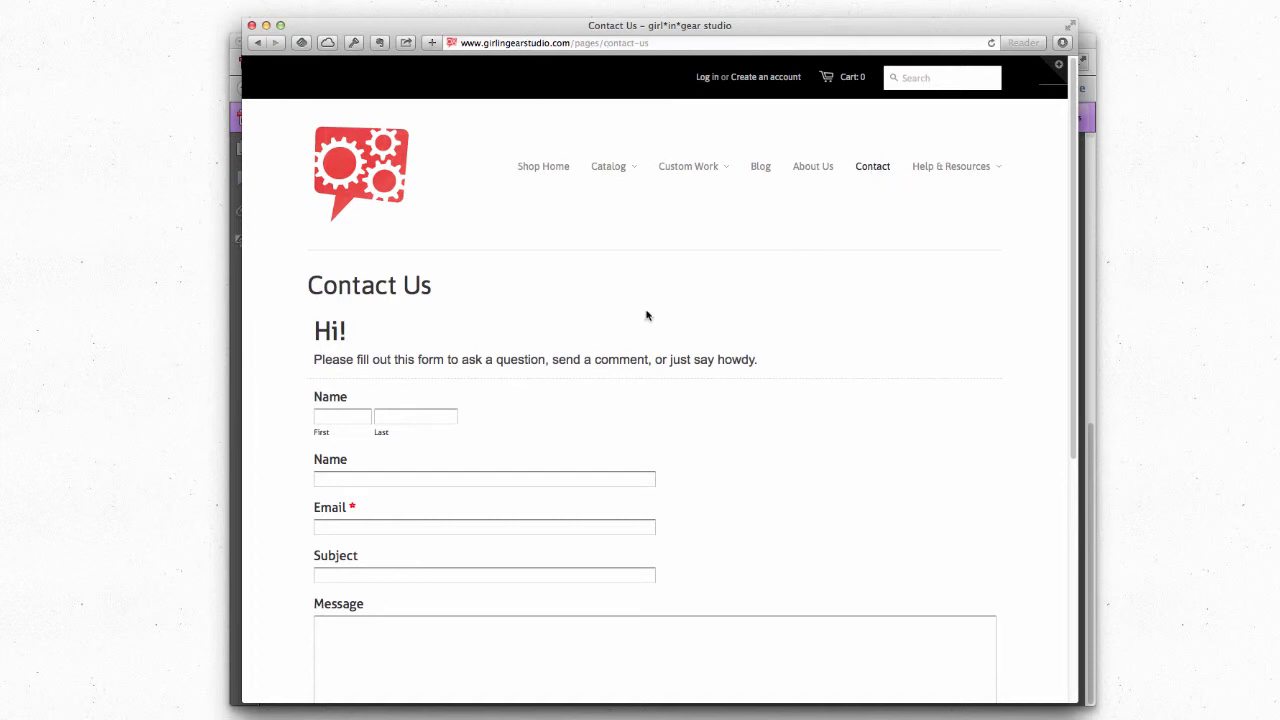
{"action": "scroll", "coordinate": [367, 308], "scroll_direction": "down", "scroll_amount": 1}
{"action": "scroll", "coordinate": [367, 308], "scroll_direction": "down", "scroll_amount": 3}
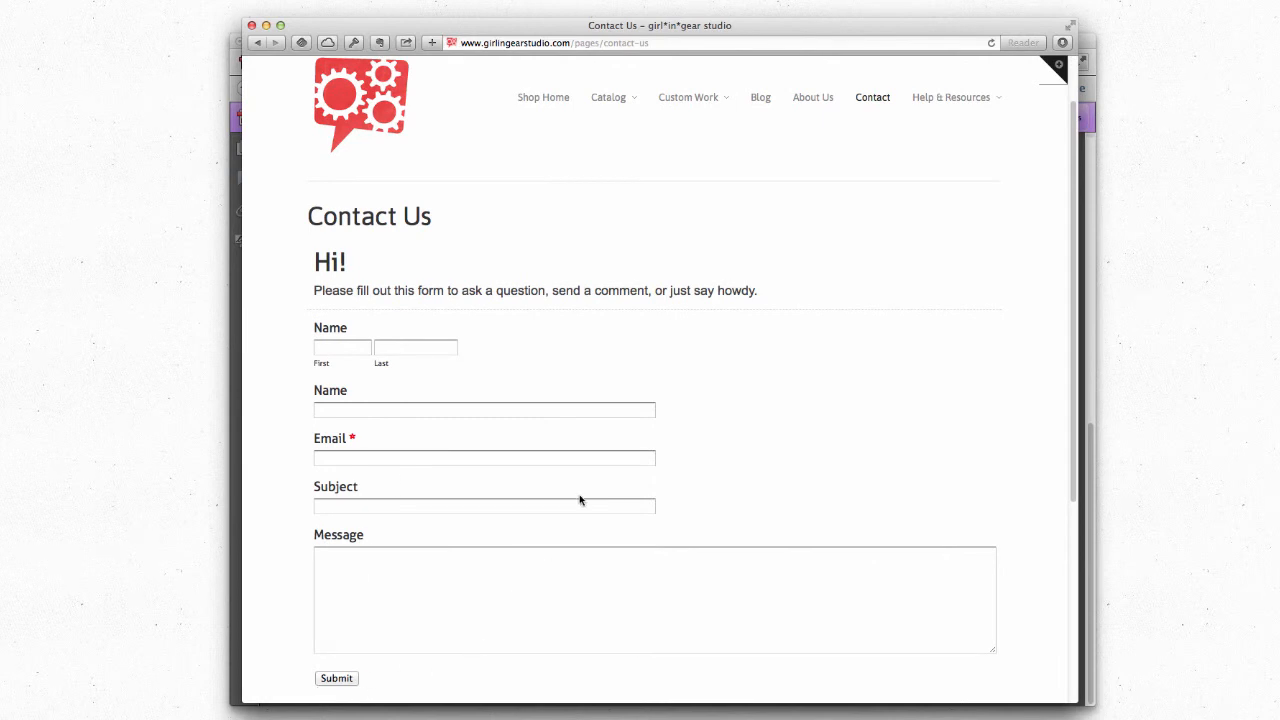